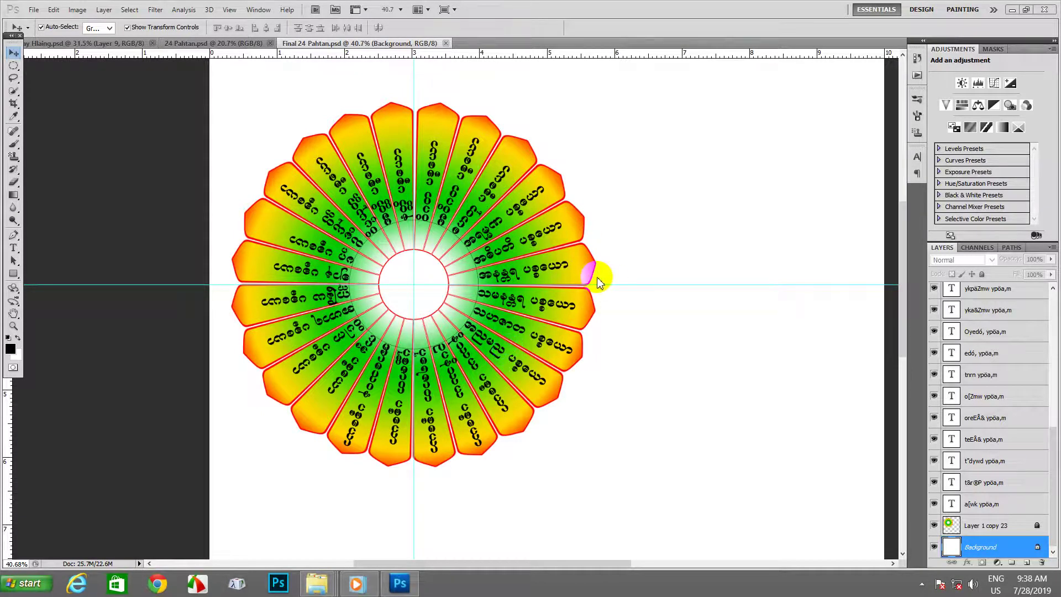
# Zoom around the finished 24-segment petal wheel to inspect it, then open the File menu.
pyautogui.scroll(-3, 625, 221)
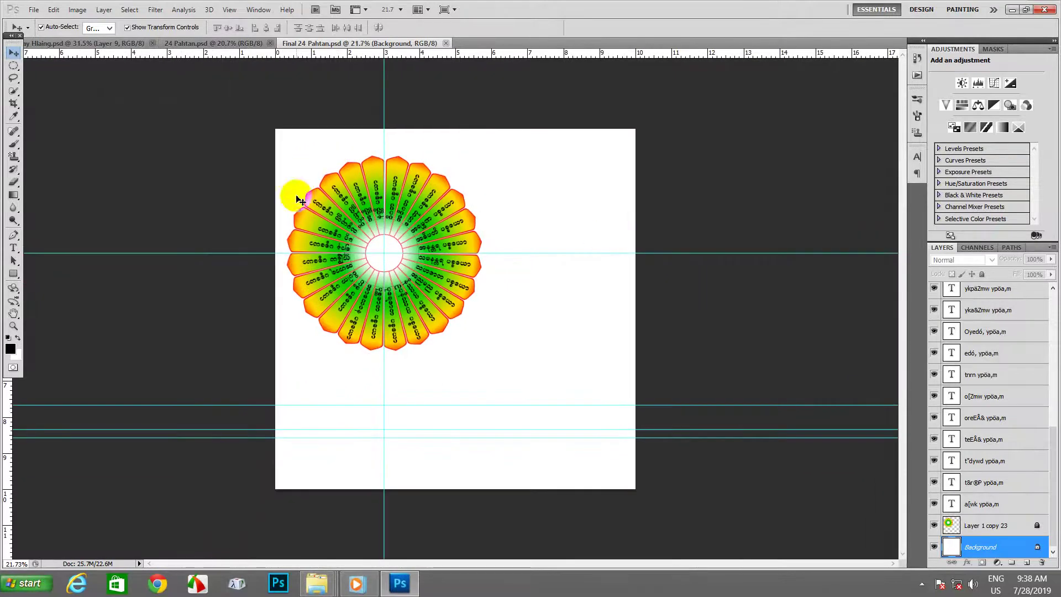
pyautogui.scroll(3, 421, 237)
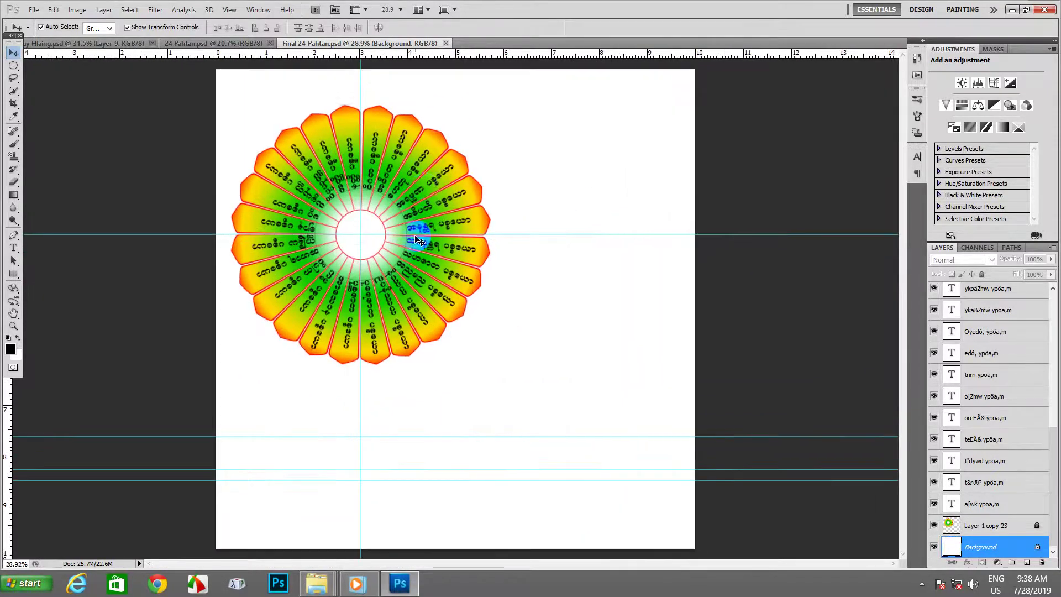
pyautogui.click(316, 284)
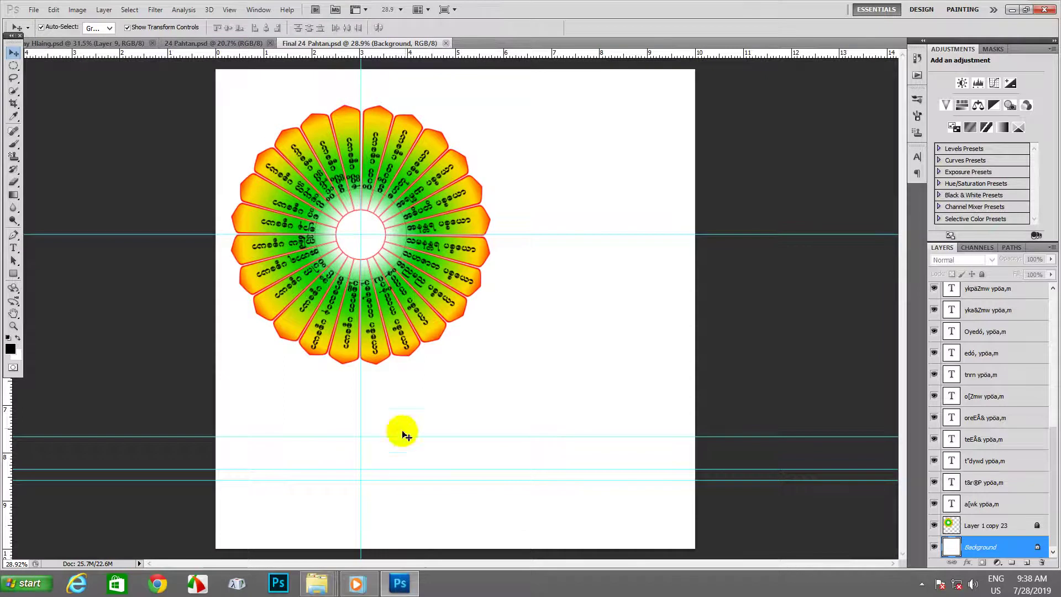
pyautogui.click(284, 297)
pyautogui.click(319, 315)
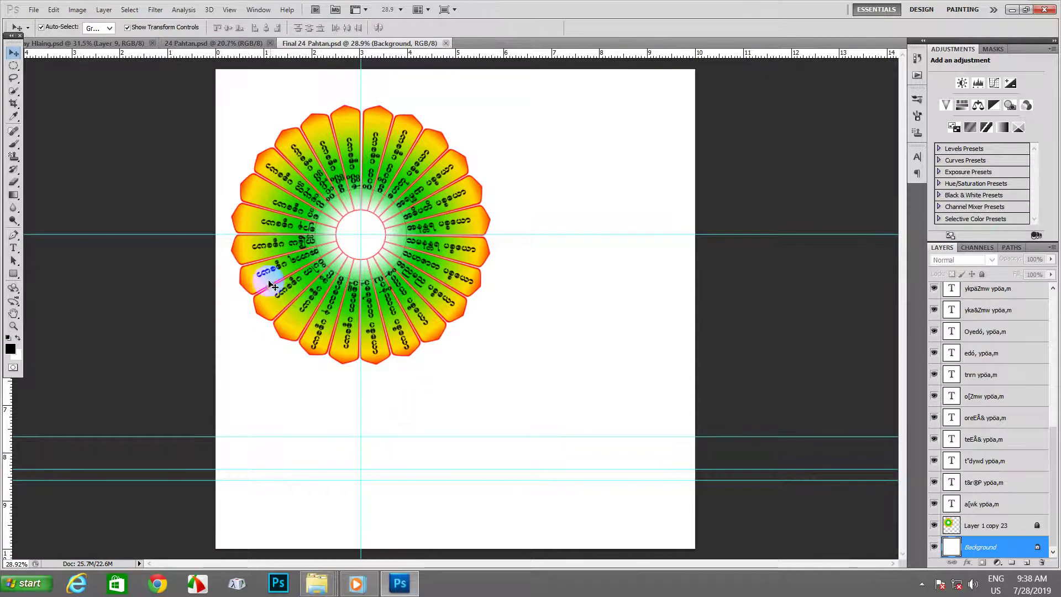
pyautogui.click(382, 161)
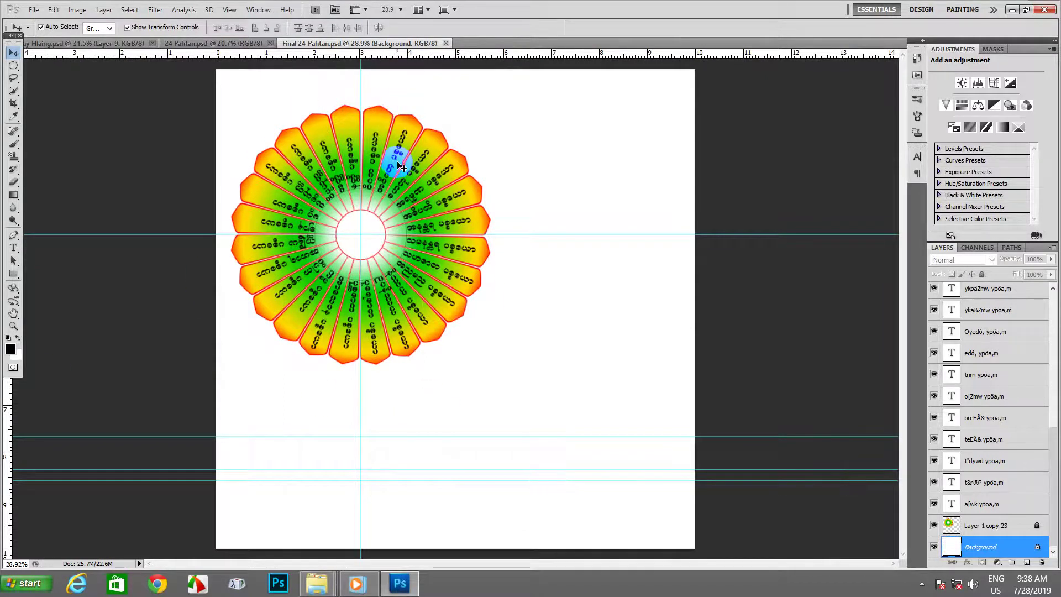
pyautogui.click(421, 240)
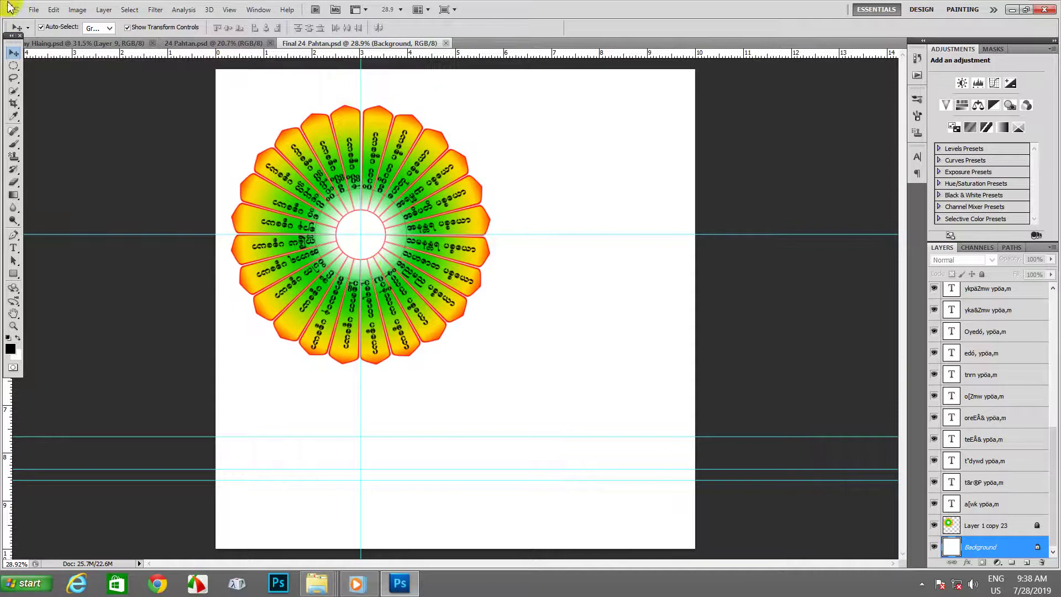
pyautogui.click(34, 10)
# Create a 10×10-inch, 300 ppi RGB document with a white background.
pyautogui.click(45, 25)
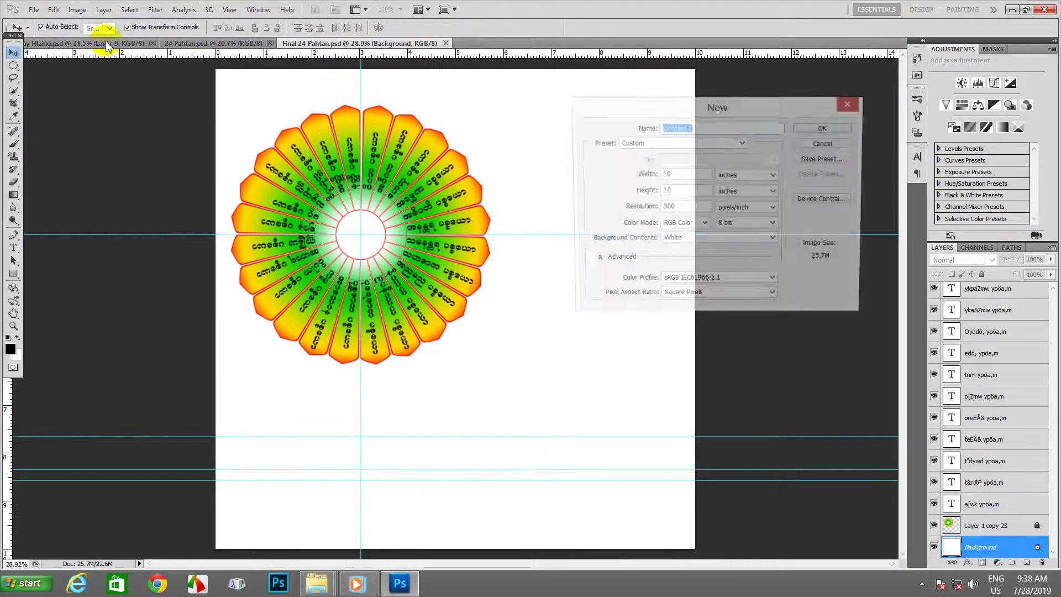
pyautogui.moveTo(710, 106); pyautogui.dragTo(620, 126)
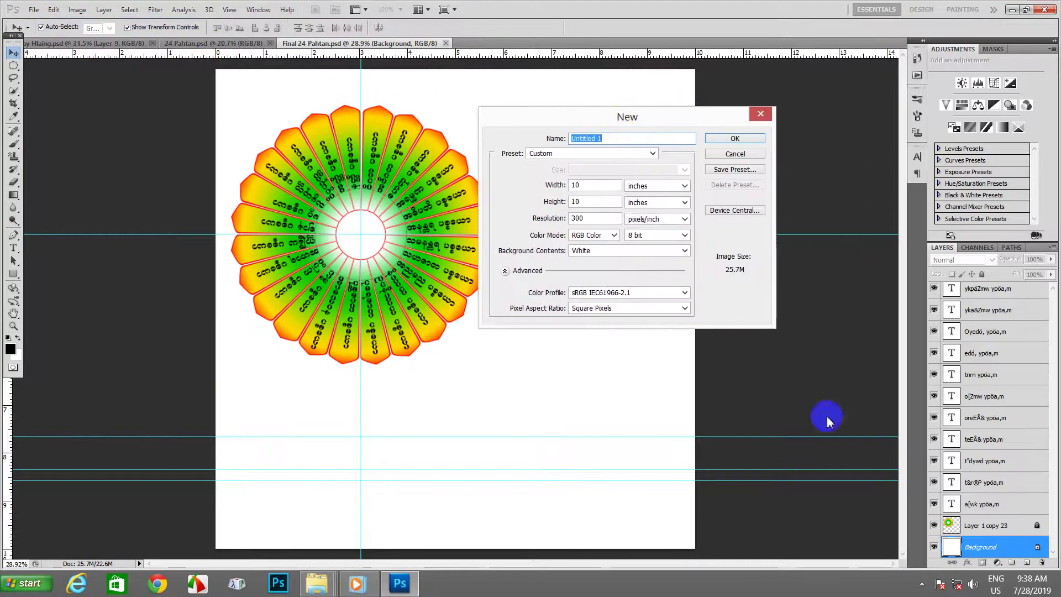
pyautogui.doubleClick(584, 185)
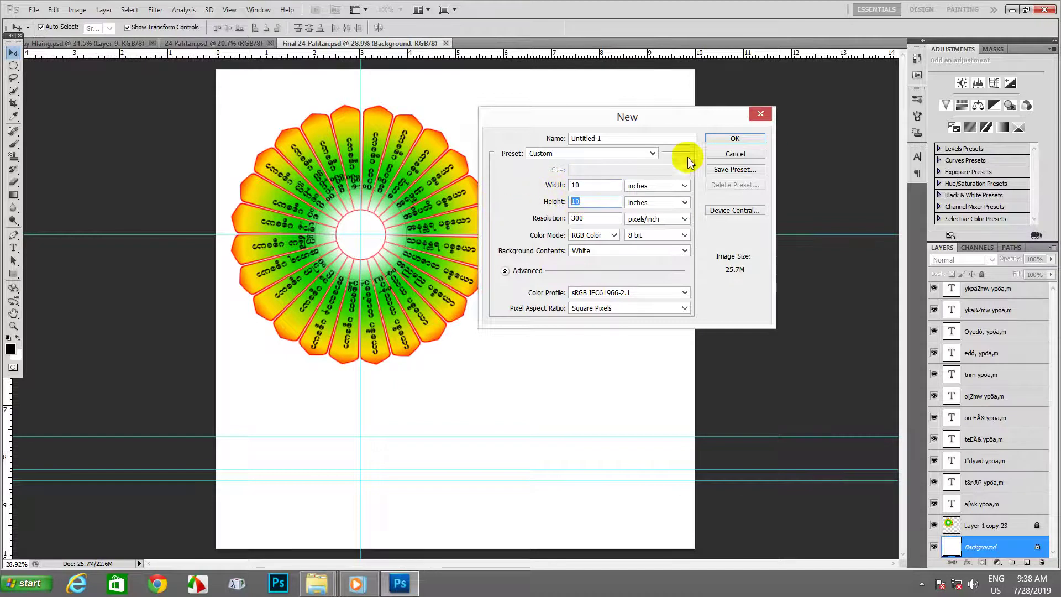
pyautogui.click(735, 138)
# Select the Rectangle Tool in Paths mode and zoom in on the blank canvas.
pyautogui.scroll(-2, 419, 214)
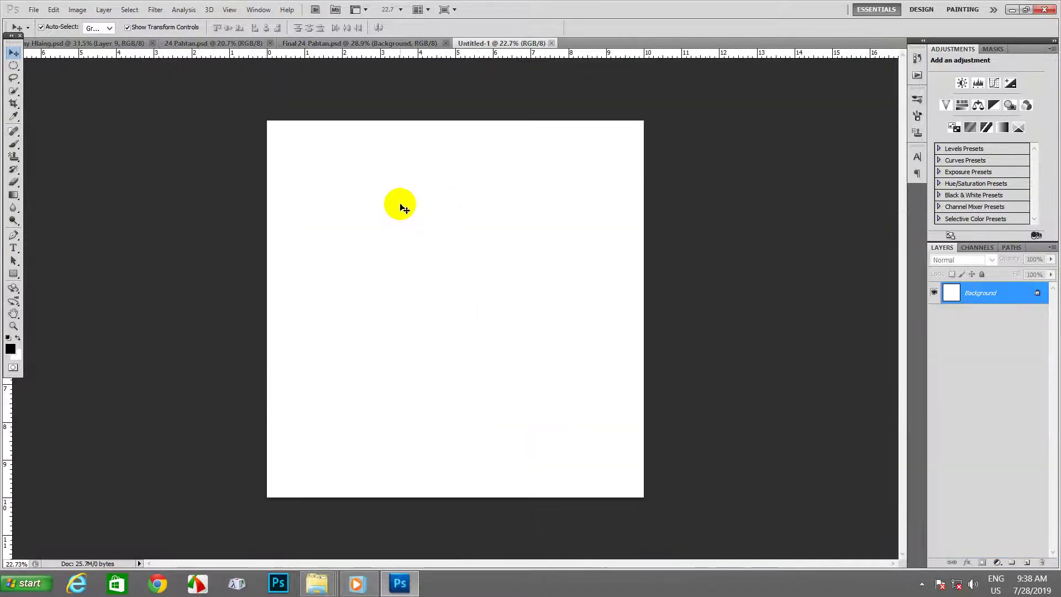
pyautogui.scroll(2, 296, 265)
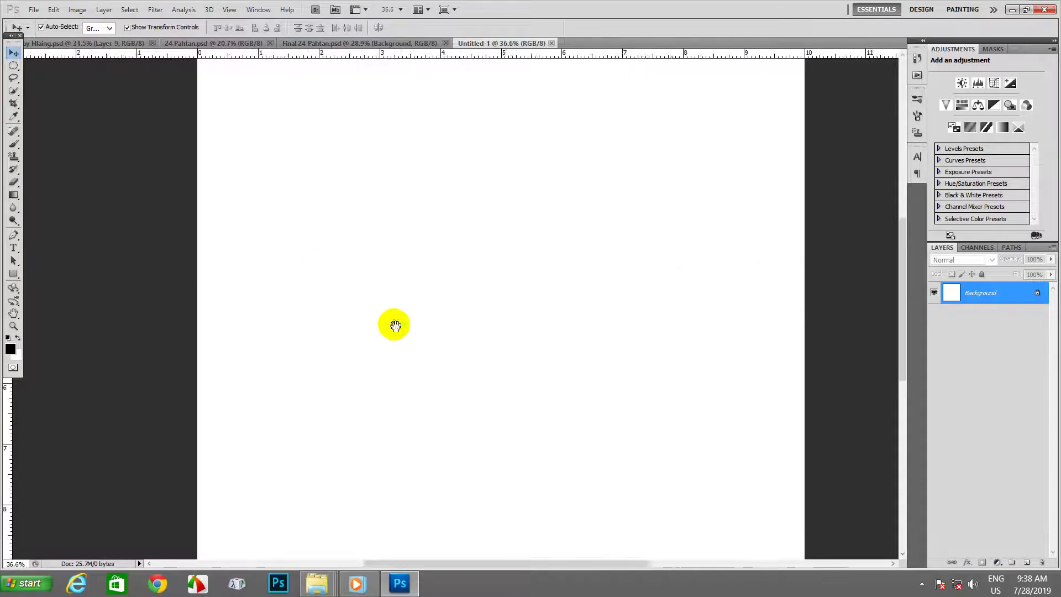
pyautogui.moveTo(393, 324); pyautogui.dragTo(309, 135)
pyautogui.click(13, 274)
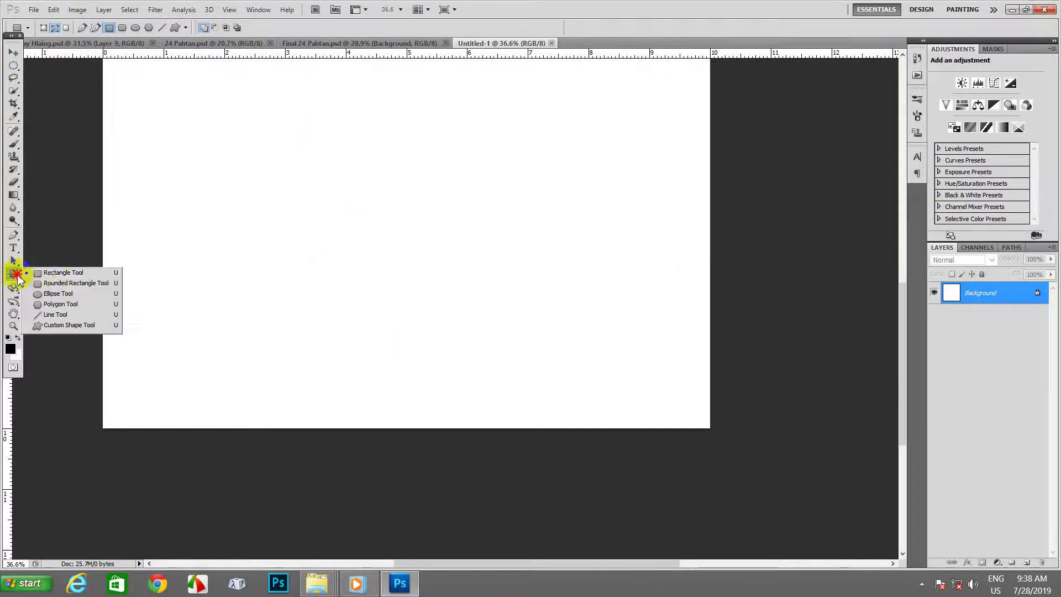
pyautogui.click(48, 274)
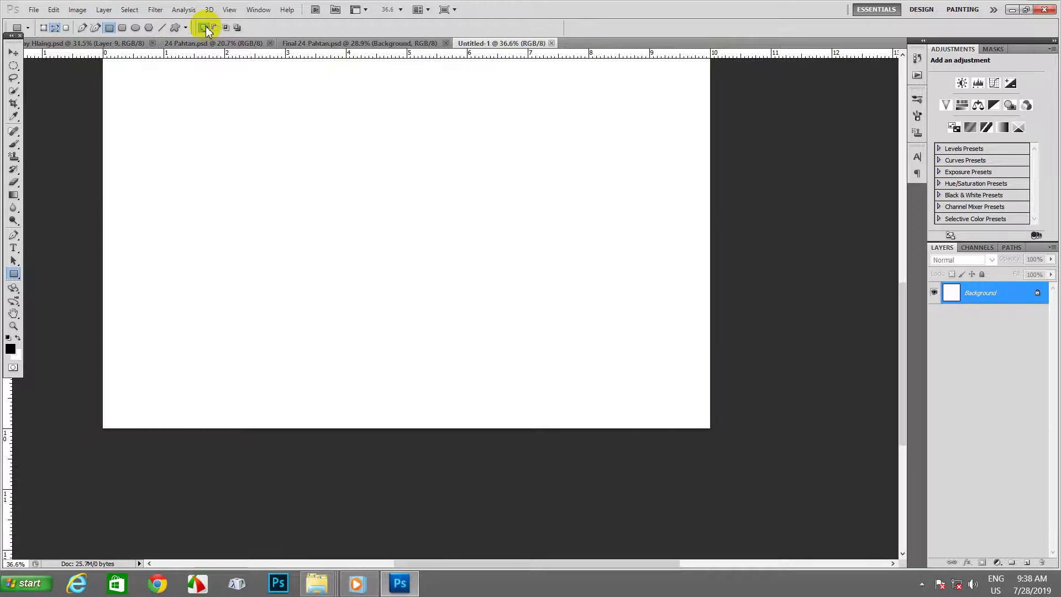
pyautogui.scroll(-2, 163, 179)
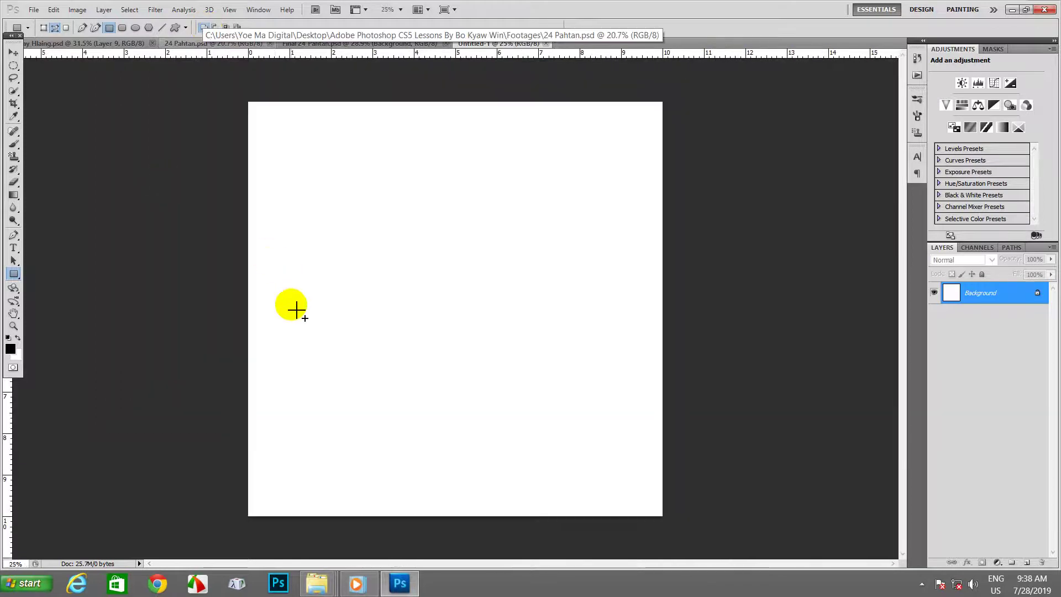
pyautogui.hotkey('ctrl', '+')
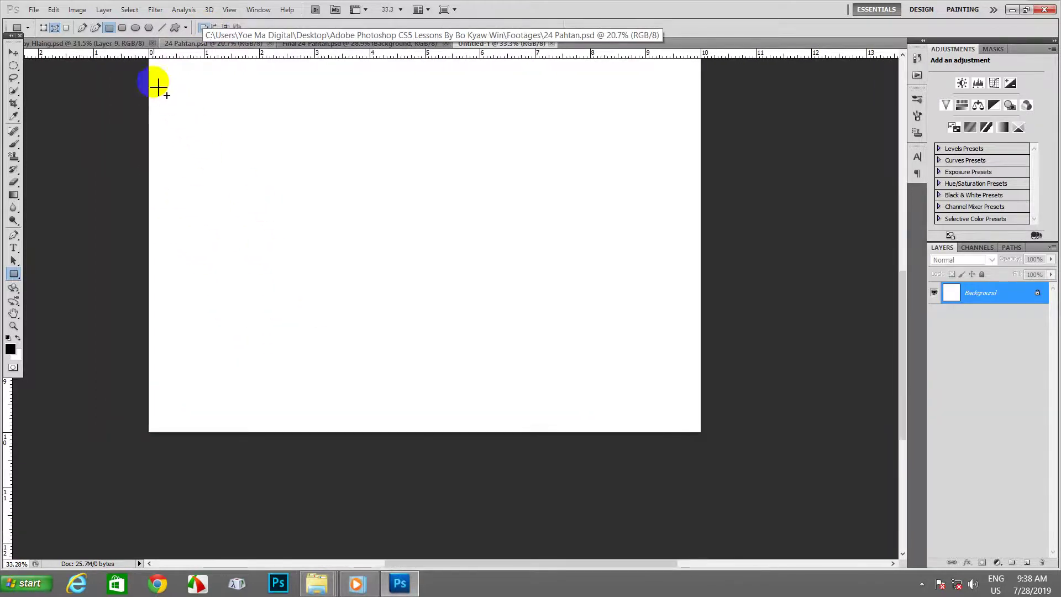
pyautogui.scroll(-1, 239, 227)
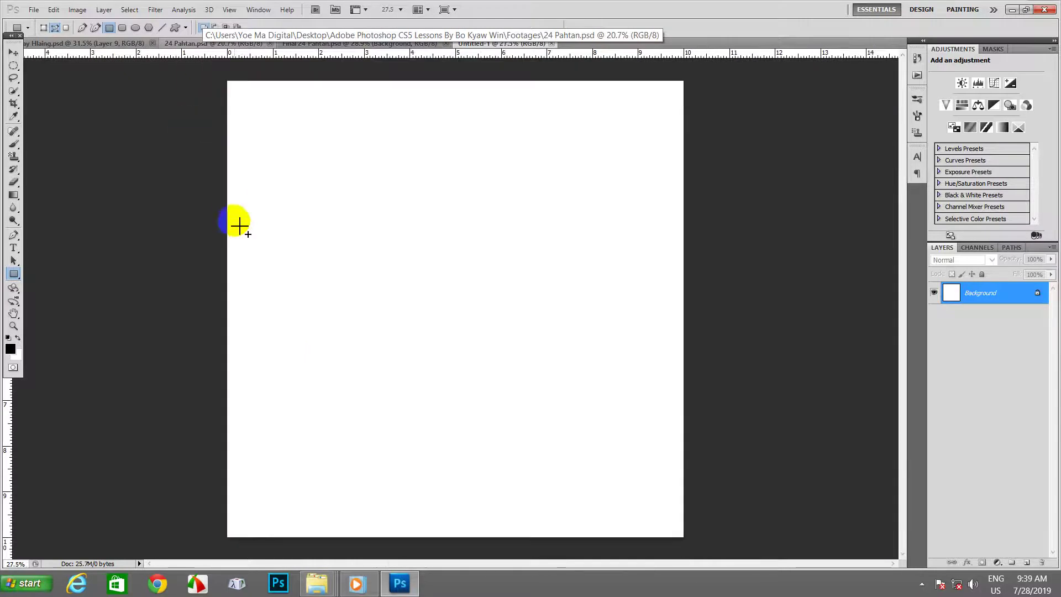
pyautogui.scroll(-1, 239, 227)
# Draw a tall narrow rectangle path and nudge it slightly right with Path Selection.
pyautogui.moveTo(264, 224); pyautogui.dragTo(315, 474)
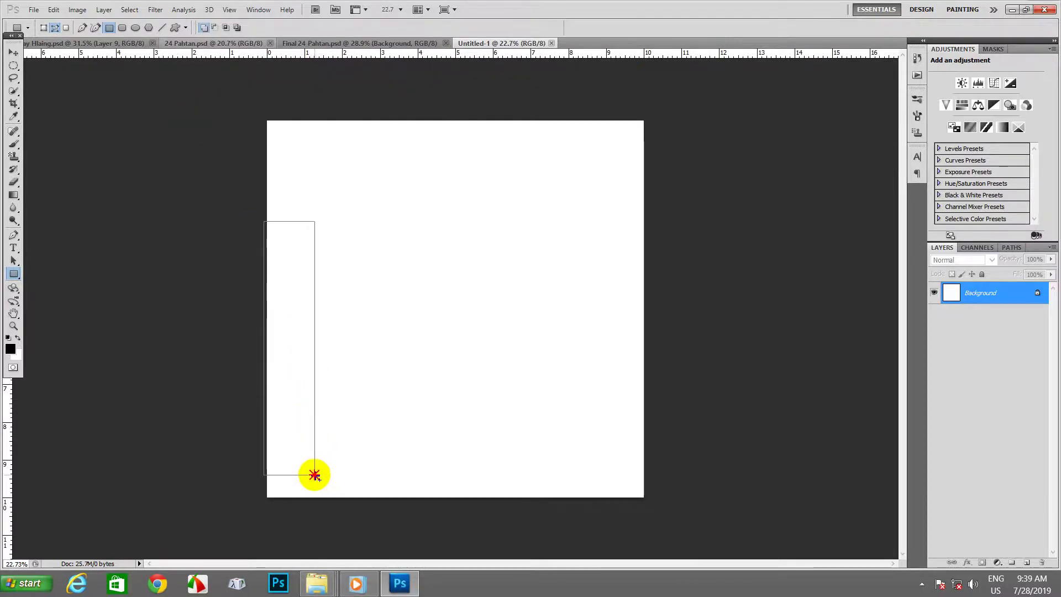
pyautogui.moveTo(314, 474); pyautogui.dragTo(288, 479)
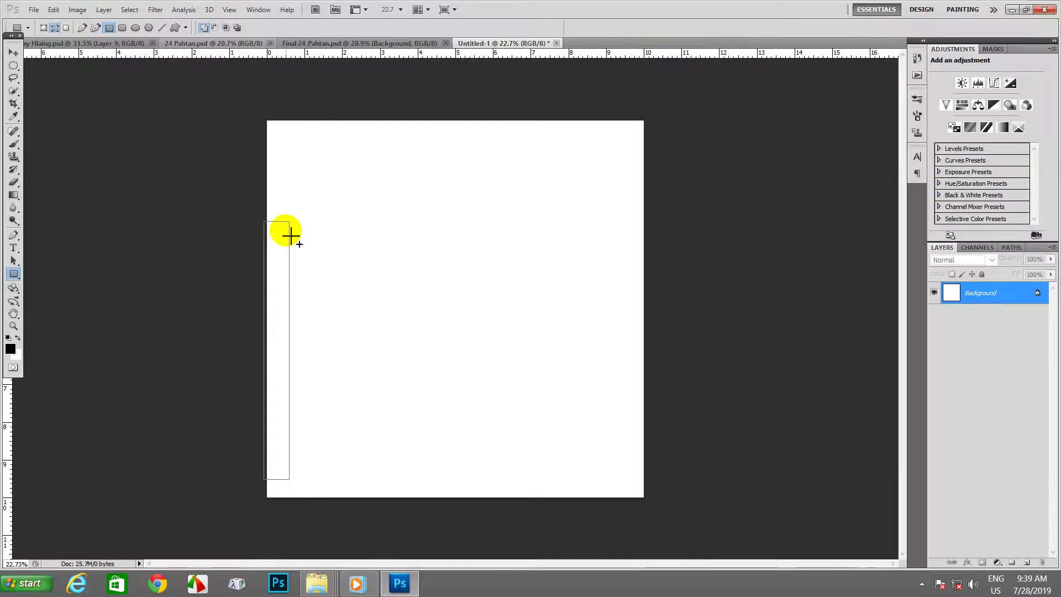
pyautogui.click(133, 274)
pyautogui.click(13, 260)
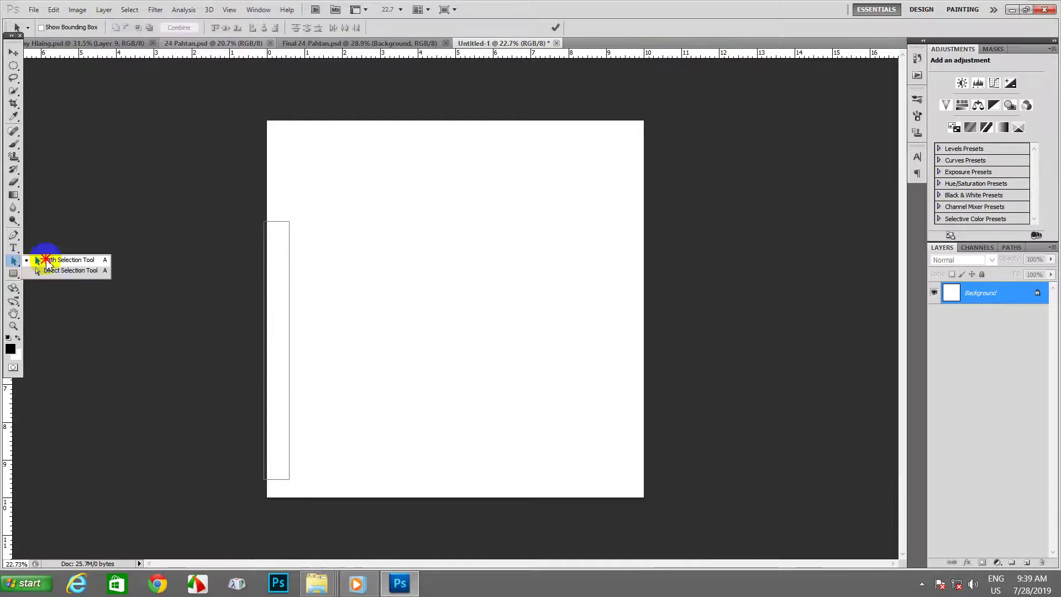
pyautogui.click(49, 260)
pyautogui.hotkey('ctrl', '+')
pyautogui.hotkey('ctrl', '+')
pyautogui.moveTo(230, 197); pyautogui.dragTo(337, 149)
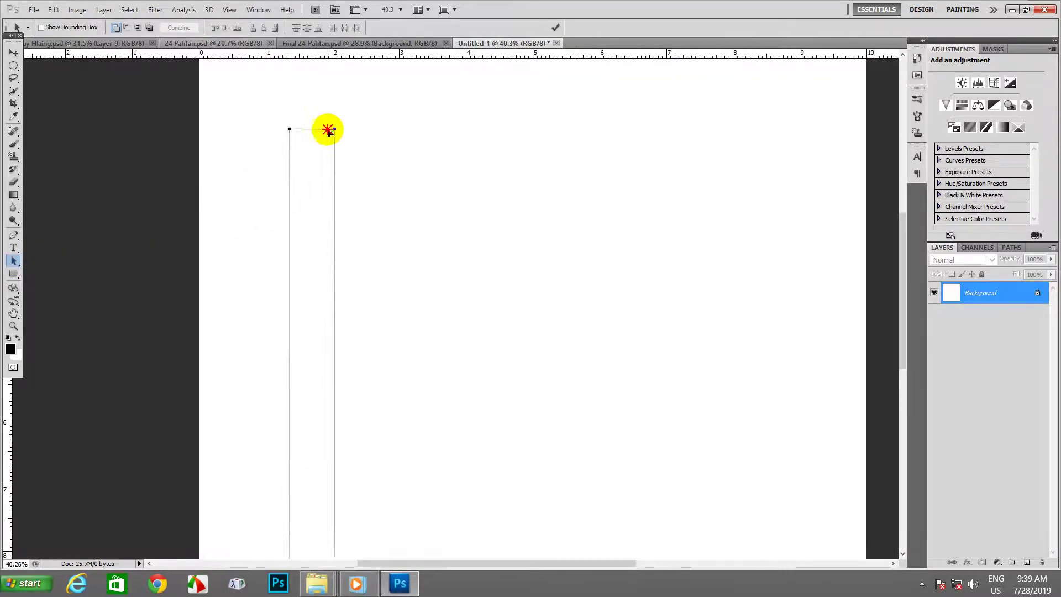
# Pan and zoom the view to bring the rectangle's bottom edge into view.
pyautogui.scroll(-1, 362, 263)
pyautogui.moveTo(362, 262); pyautogui.dragTo(367, 54)
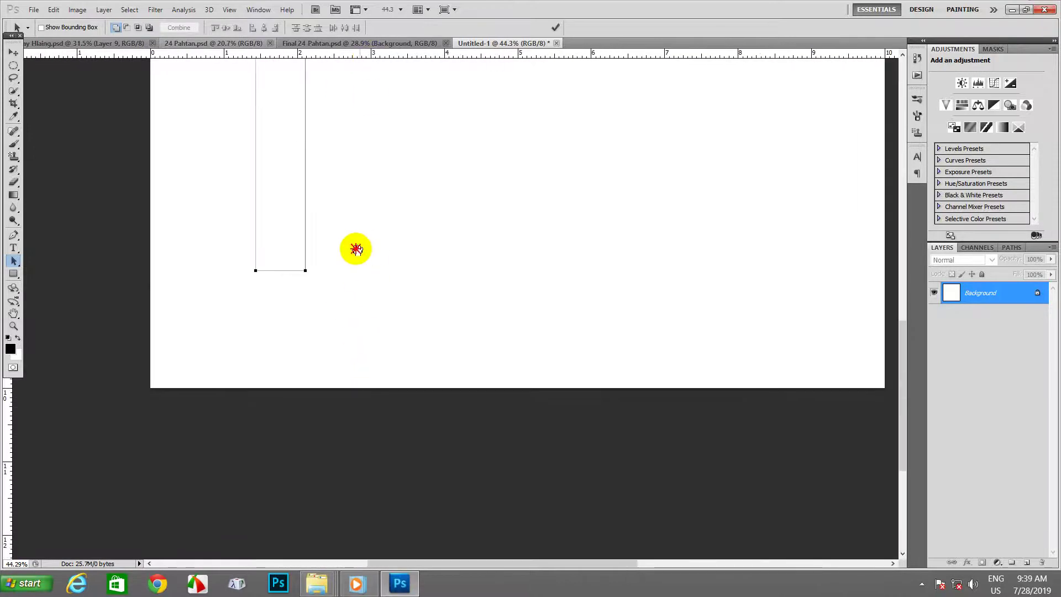
pyautogui.scroll(2, 353, 246)
pyautogui.moveTo(351, 217); pyautogui.dragTo(407, 213)
pyautogui.scroll(1, 221, 309)
pyautogui.moveTo(320, 239); pyautogui.dragTo(369, 255)
pyautogui.scroll(-2, 346, 253)
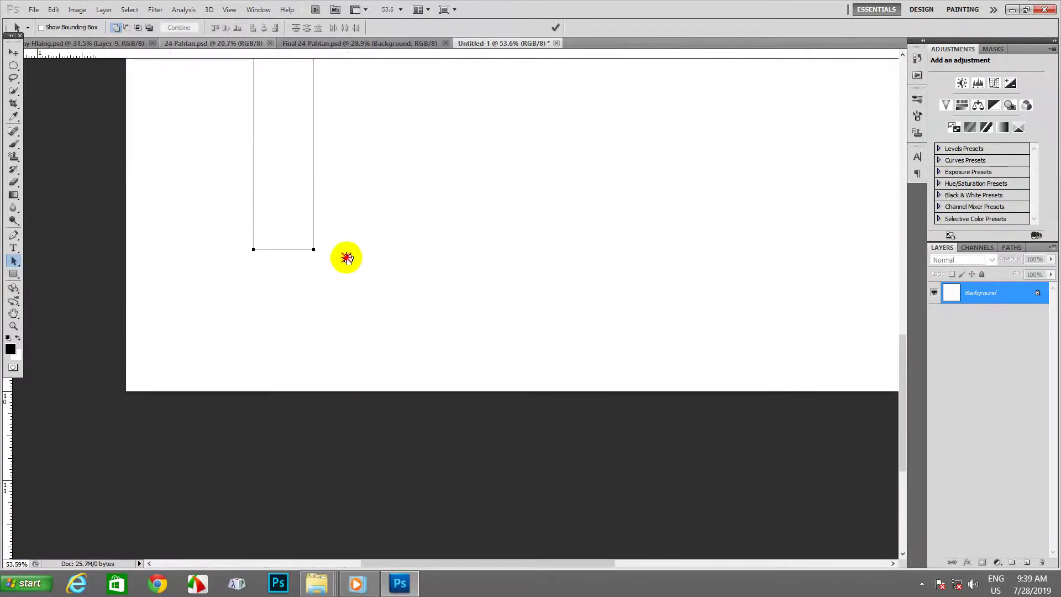
pyautogui.scroll(1, 350, 244)
pyautogui.scroll(1, 351, 247)
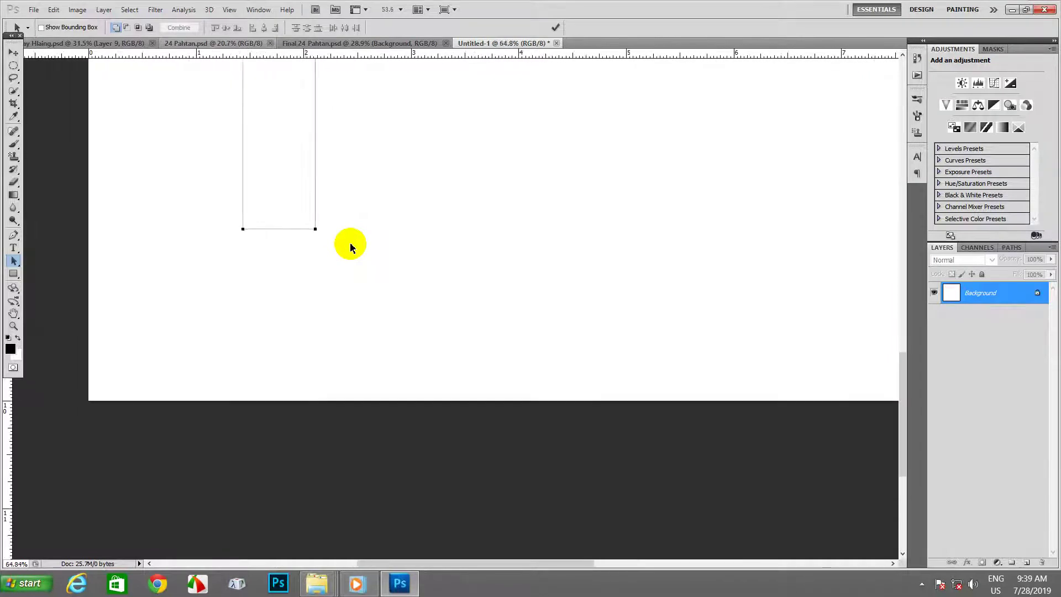
pyautogui.scroll(-1, 350, 247)
pyautogui.scroll(1, 350, 247)
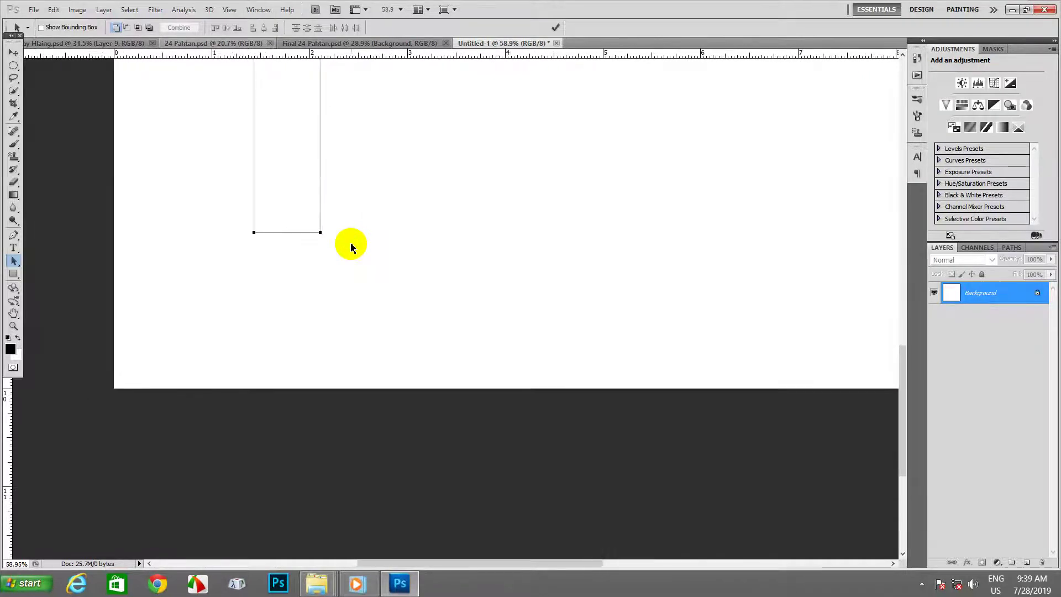
pyautogui.scroll(-2, 350, 247)
pyautogui.scroll(-1, 352, 248)
pyautogui.scroll(2, 352, 248)
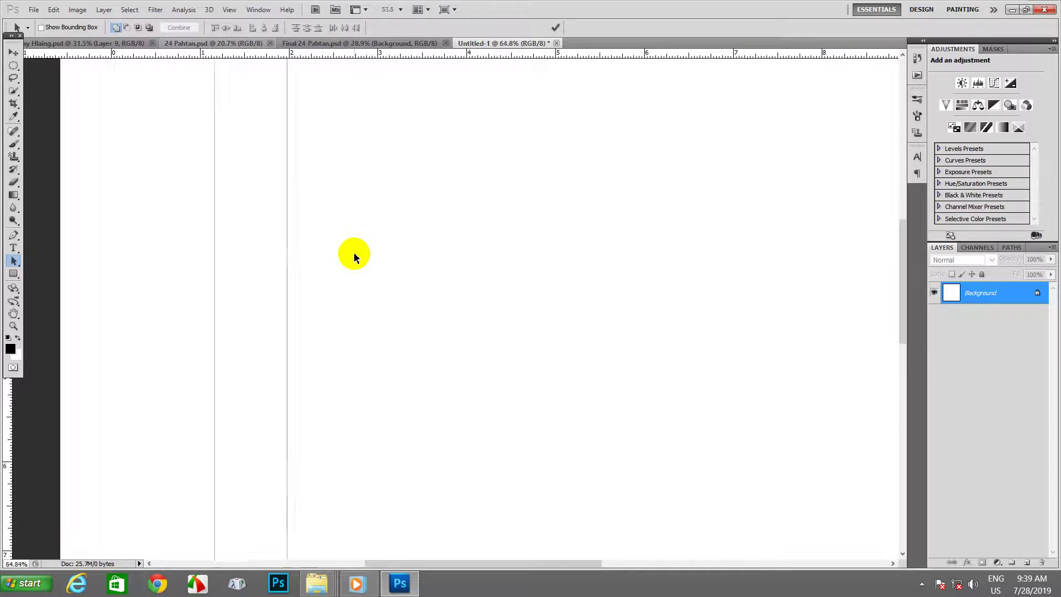
pyautogui.moveTo(351, 253); pyautogui.dragTo(406, 190)
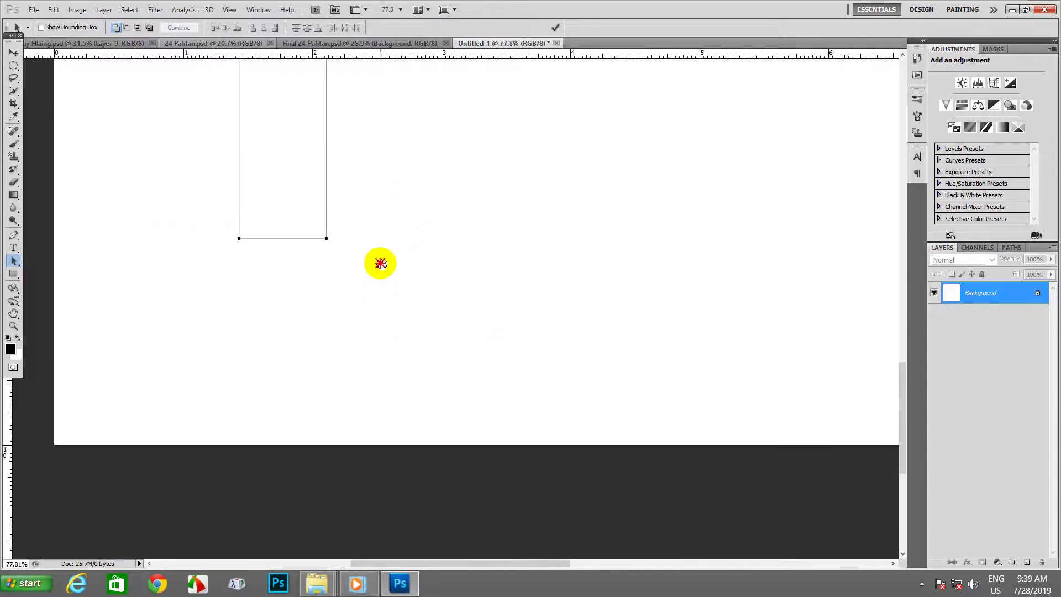
pyautogui.click(13, 235)
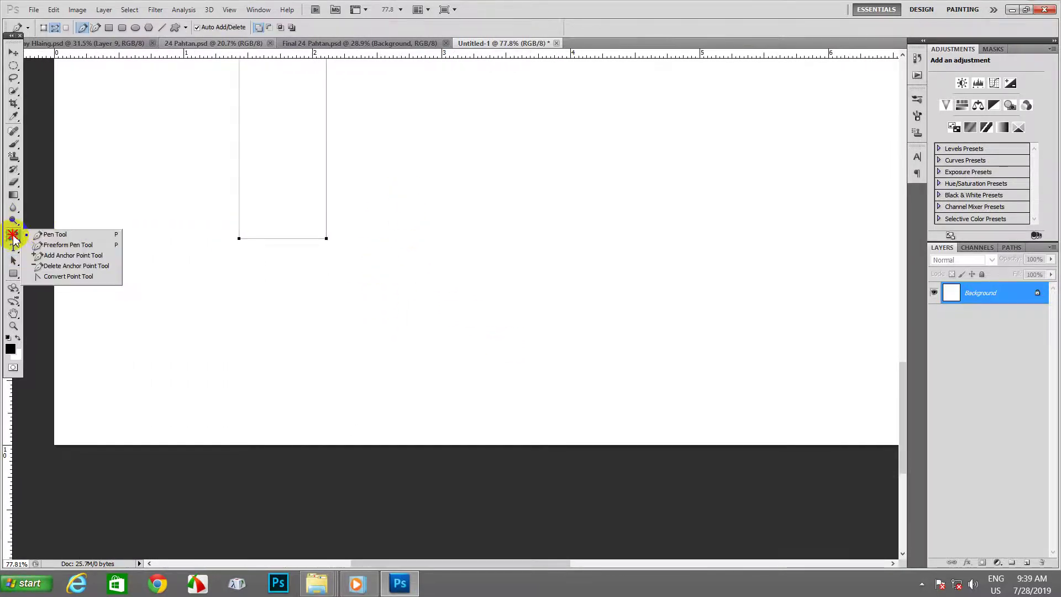
# With the Pen tool, bend the rectangle's bottom edge into a curve.
pyautogui.click(50, 234)
pyautogui.scroll(1, 327, 252)
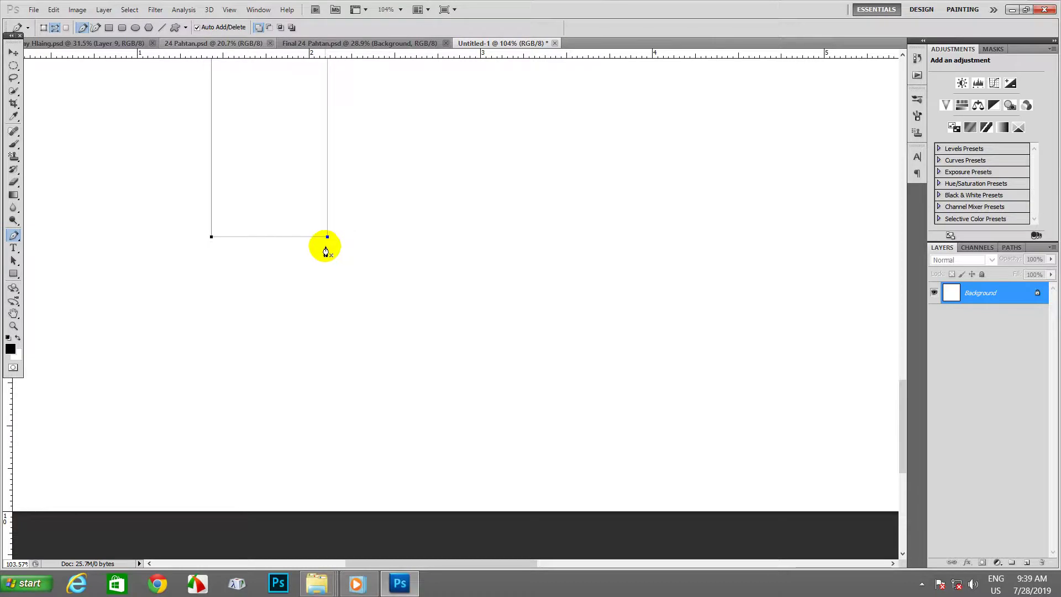
pyautogui.moveTo(327, 238); pyautogui.dragTo(326, 299)
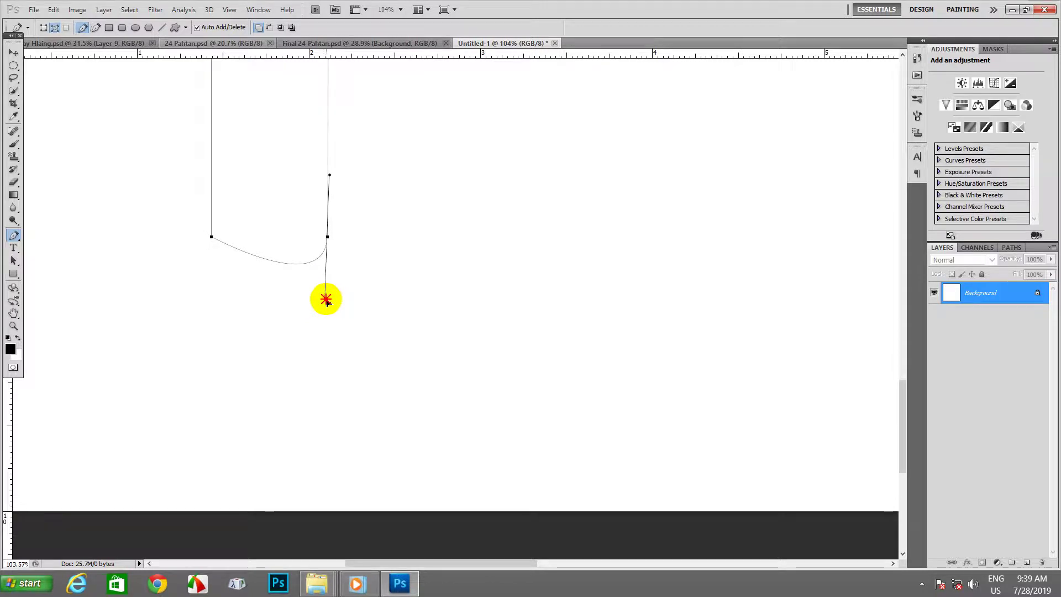
pyautogui.moveTo(326, 300); pyautogui.dragTo(327, 305)
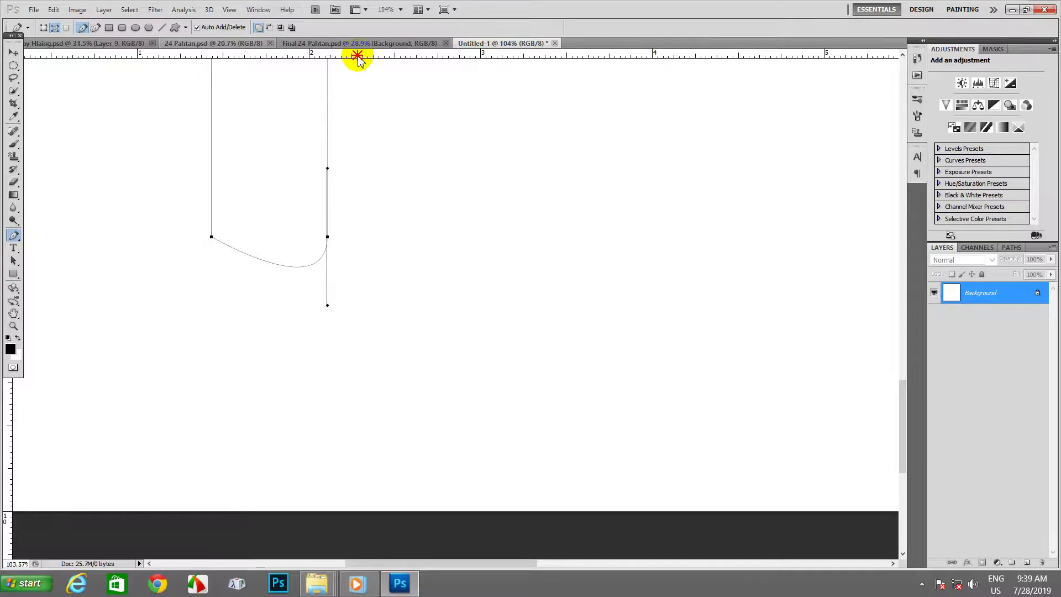
# Add two horizontal guides and round the petal's bottom into a U shape.
pyautogui.moveTo(358, 56); pyautogui.dragTo(363, 167)
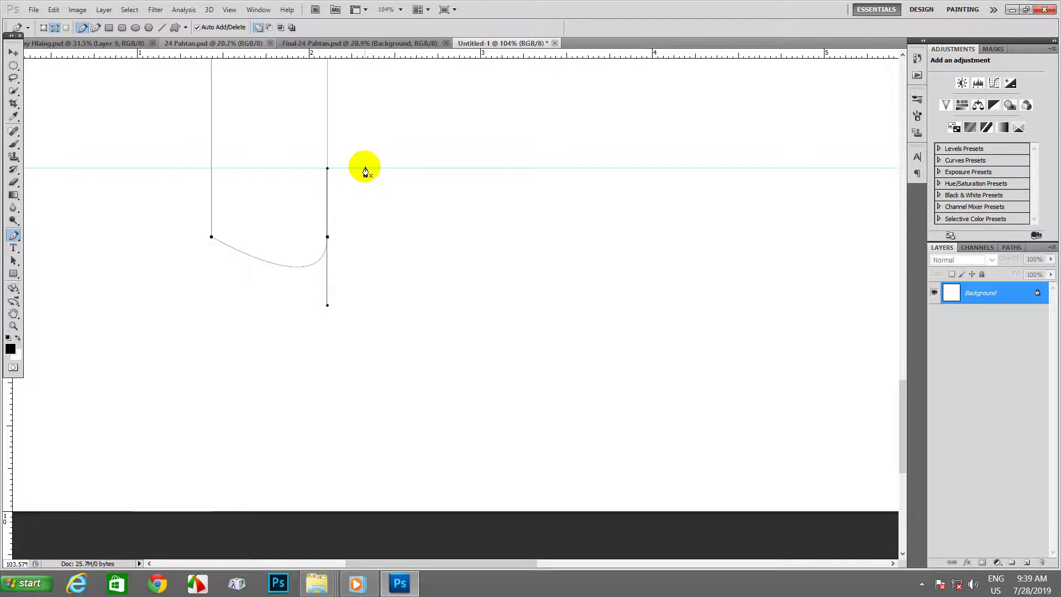
pyautogui.moveTo(355, 55); pyautogui.dragTo(360, 305)
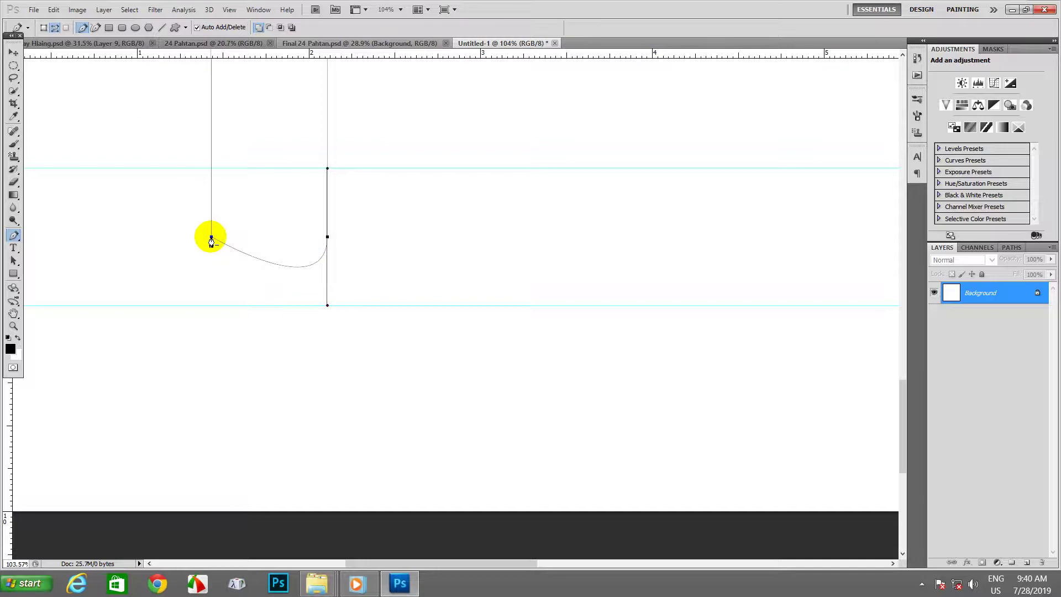
pyautogui.moveTo(211, 237); pyautogui.dragTo(210, 170)
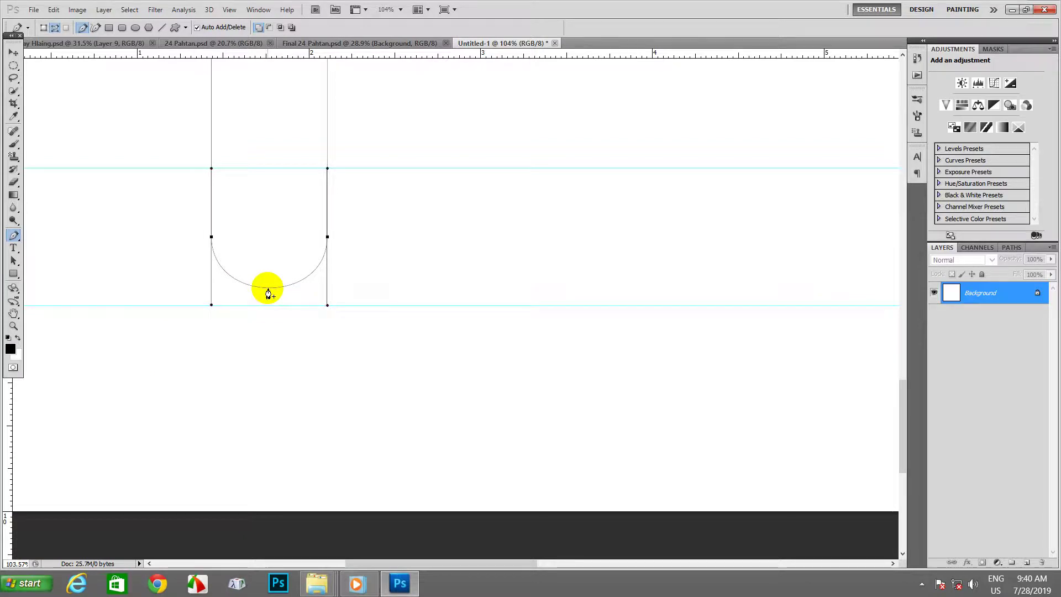
# Add an anchor at the curve's bottom and adjust its position and handles.
pyautogui.click(268, 288)
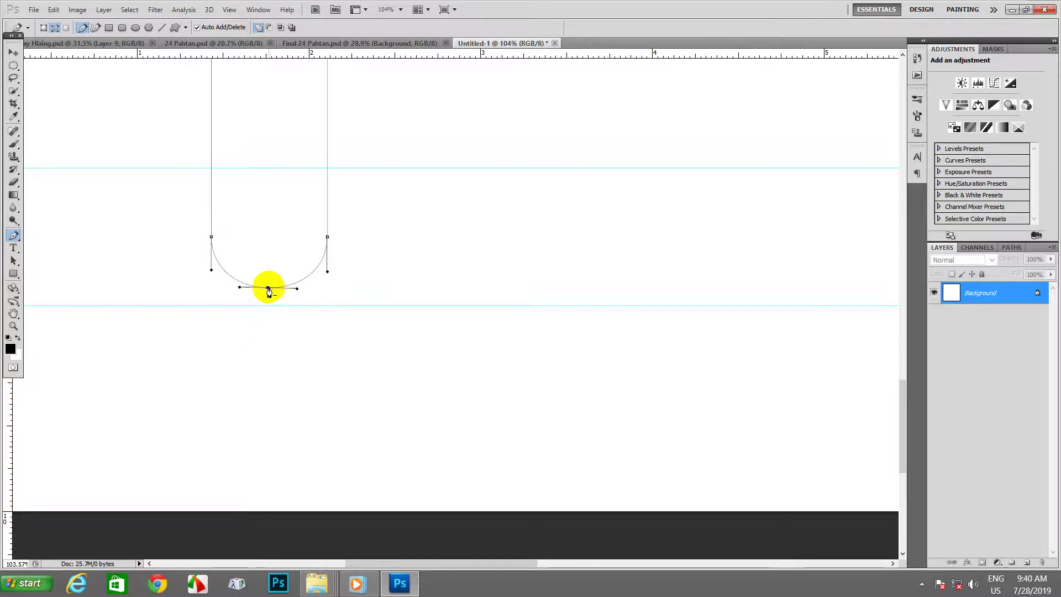
pyautogui.moveTo(268, 288); pyautogui.dragTo(264, 323)
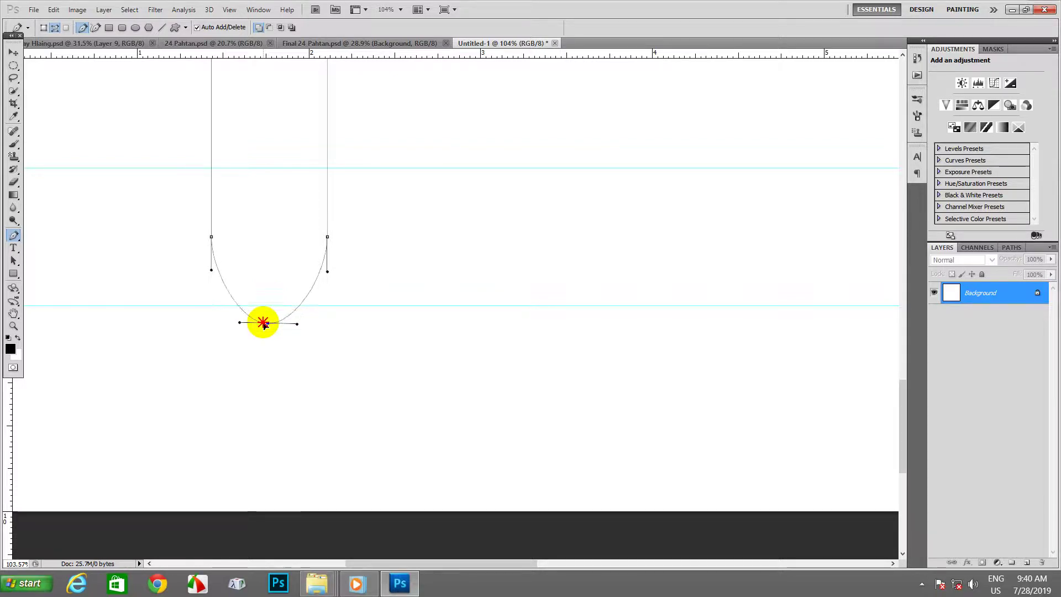
pyautogui.moveTo(264, 323)
pyautogui.mouseDown()
pyautogui.moveTo(265, 308)
pyautogui.moveTo(266, 319)
pyautogui.mouseUp()
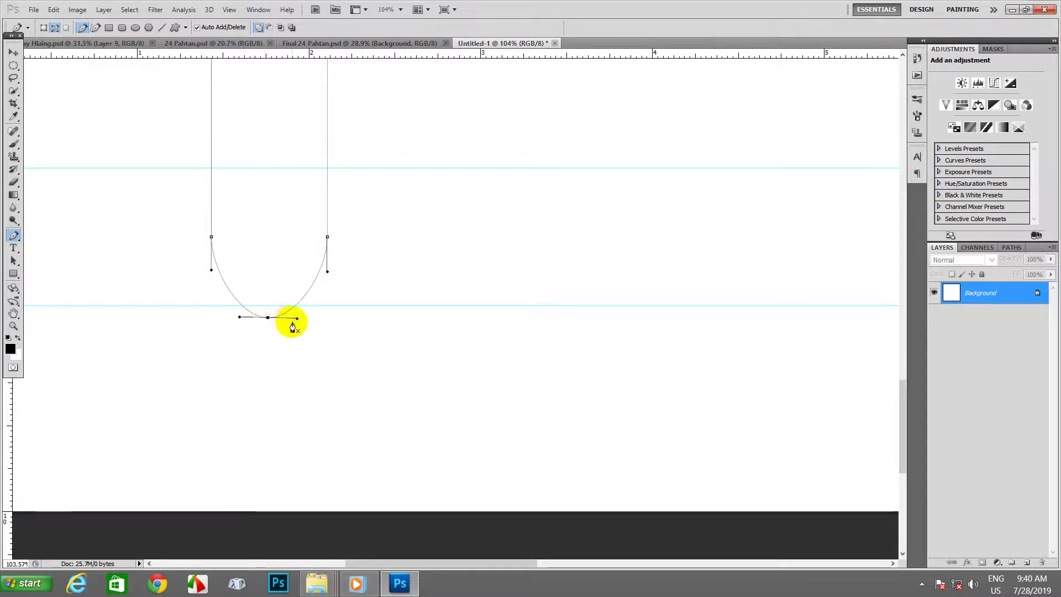
pyautogui.moveTo(297, 319)
pyautogui.mouseDown()
pyautogui.moveTo(302, 283)
pyautogui.moveTo(293, 284)
pyautogui.mouseUp()
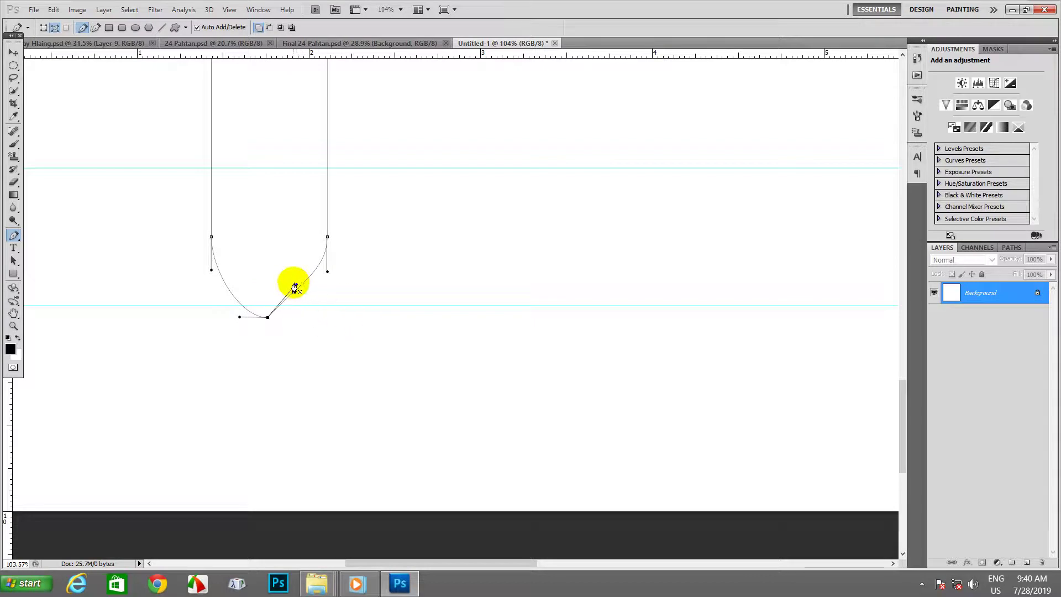
# Add a guide near the bottom and raise the bottom-left anchor into a pointed tip.
pyautogui.moveTo(290, 55); pyautogui.dragTo(299, 284)
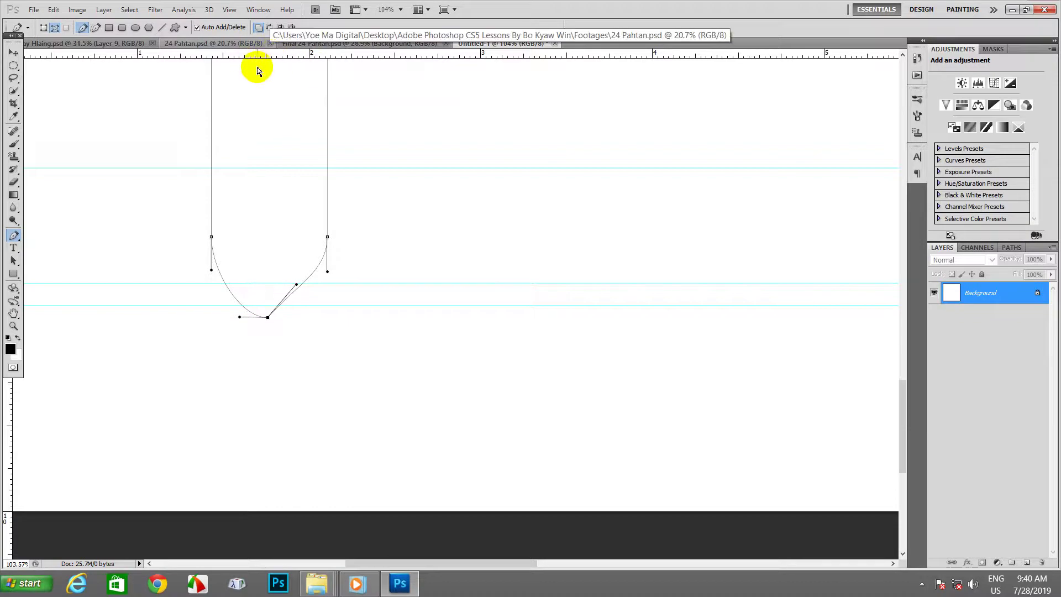
pyautogui.hotkey('ctrl', 'r')
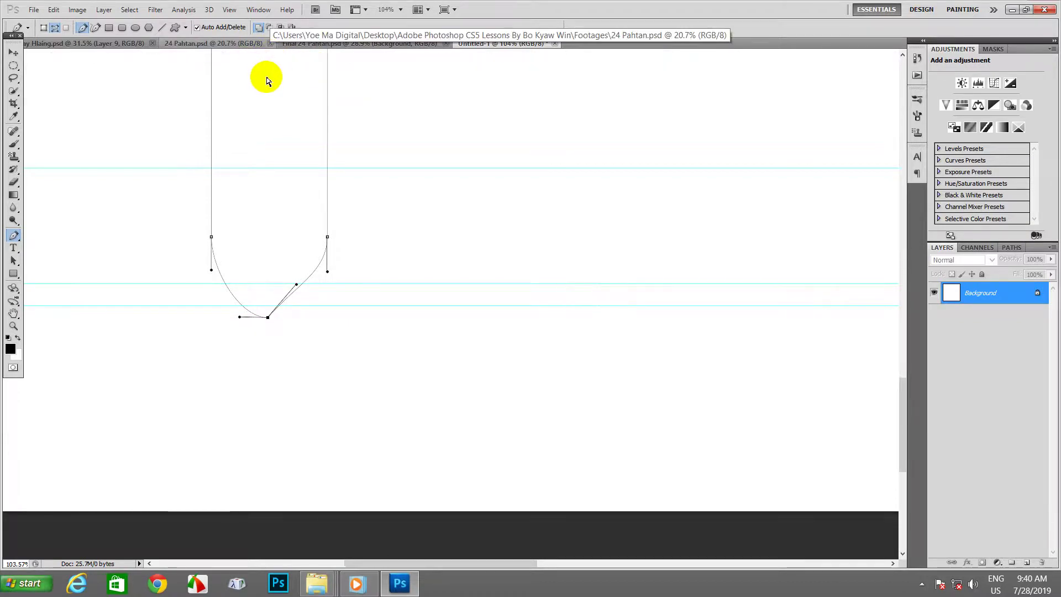
pyautogui.hotkey('ctrl', 'r')
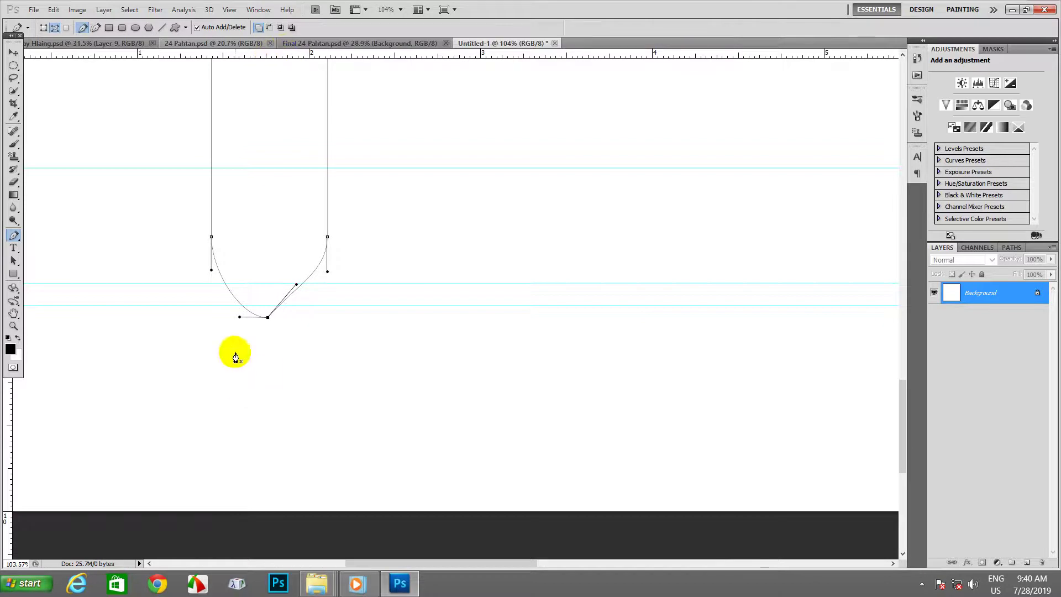
pyautogui.moveTo(239, 317); pyautogui.dragTo(239, 289)
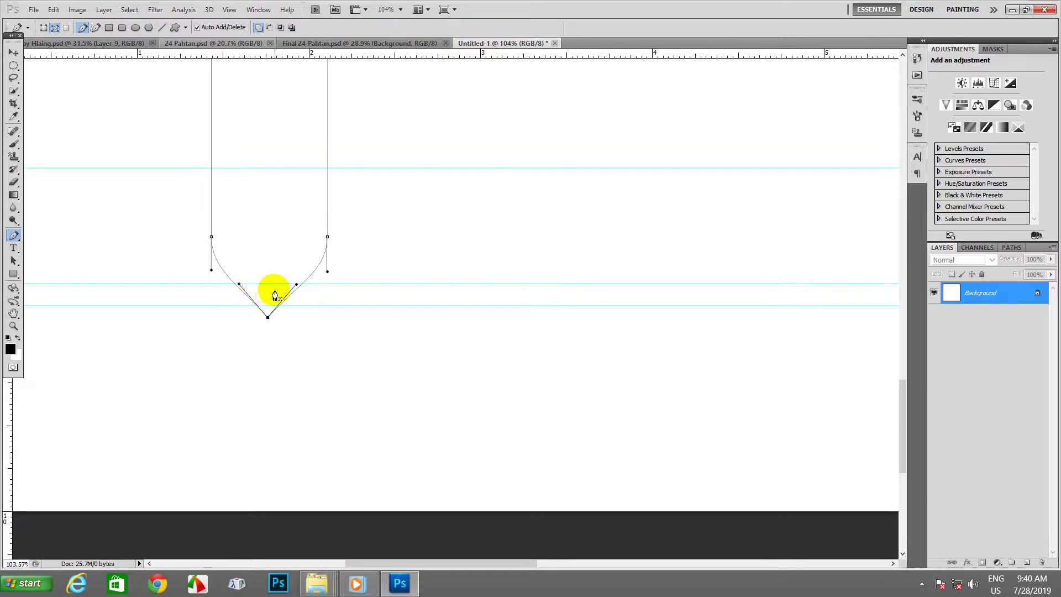
pyautogui.scroll(-2, 287, 295)
pyautogui.scroll(2, 324, 287)
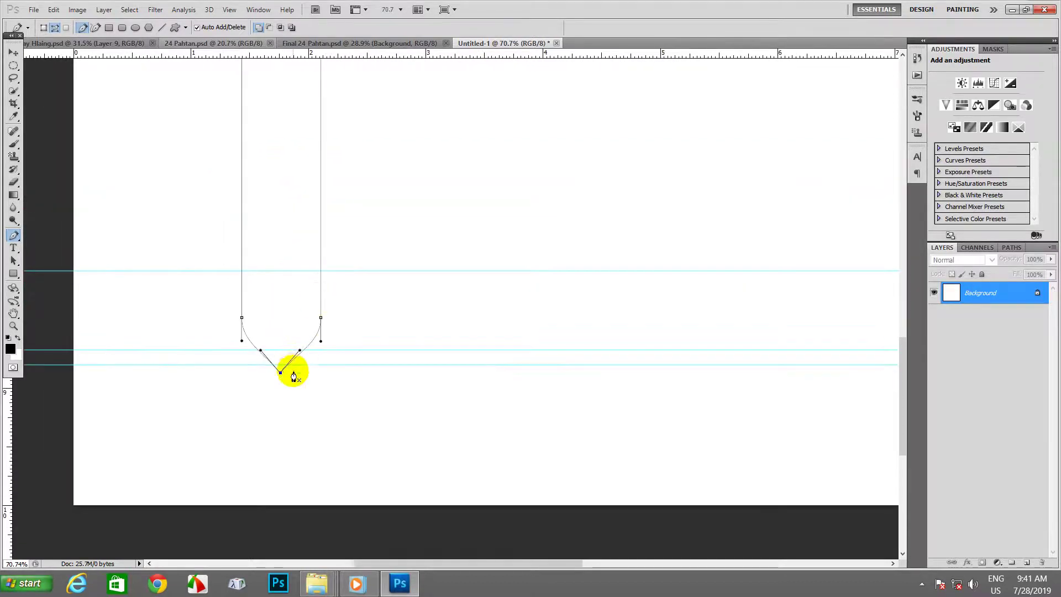
pyautogui.scroll(-1, 292, 370)
pyautogui.scroll(1, 309, 300)
pyautogui.scroll(-1, 308, 301)
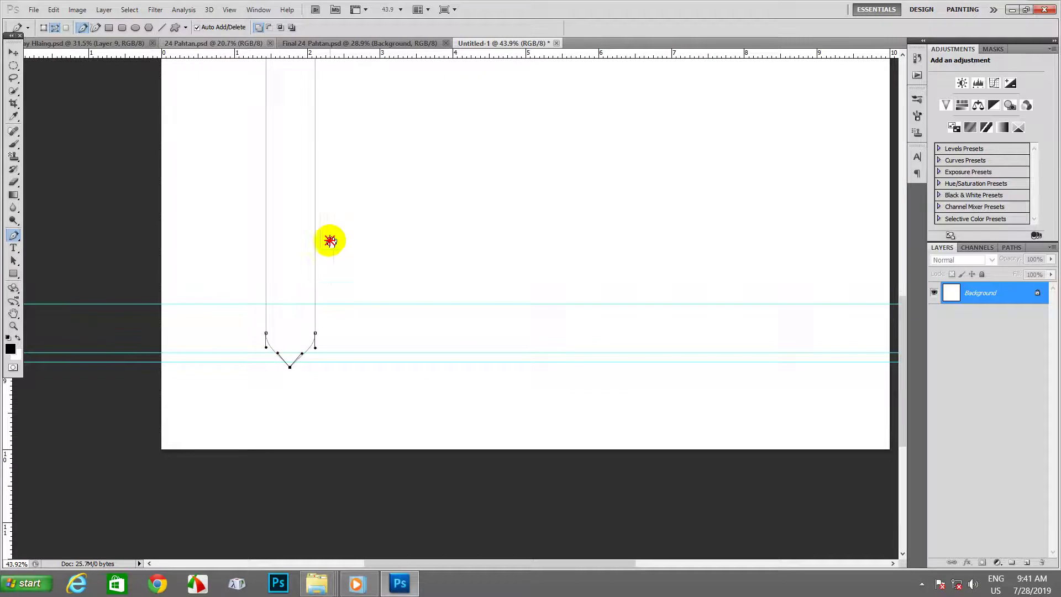
pyautogui.scroll(-1, 304, 289)
pyautogui.scroll(1, 332, 286)
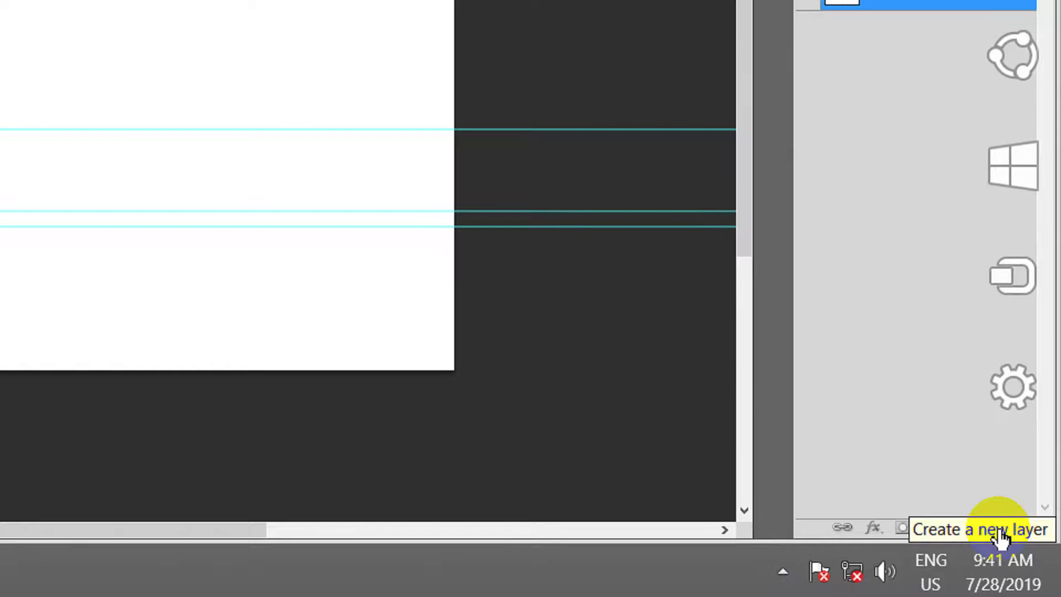
# Add Layer 1 and convert the petal path into a selection.
pyautogui.click(994, 529)
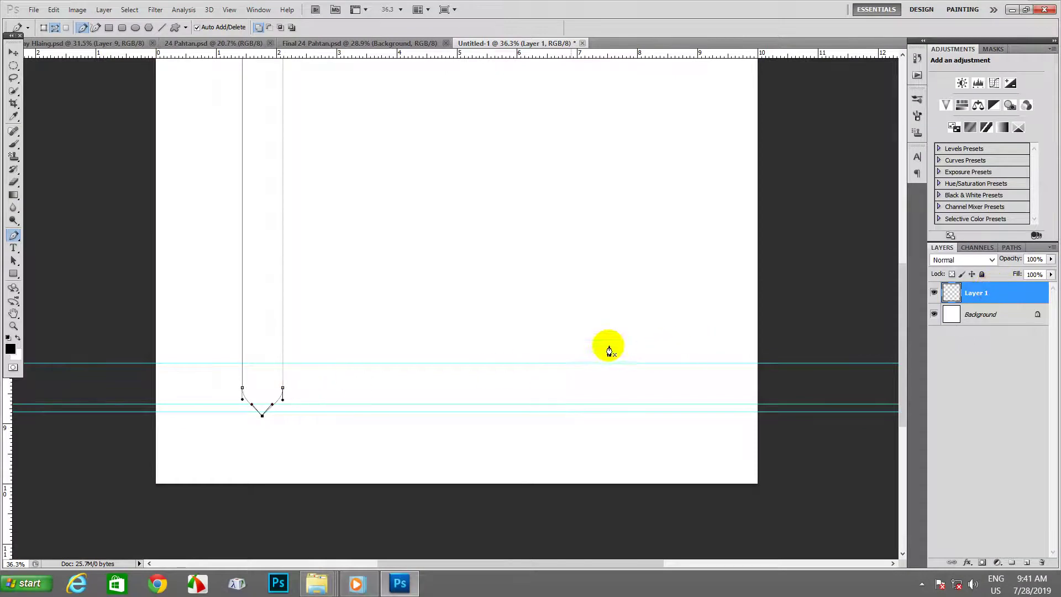
pyautogui.rightClick(266, 251)
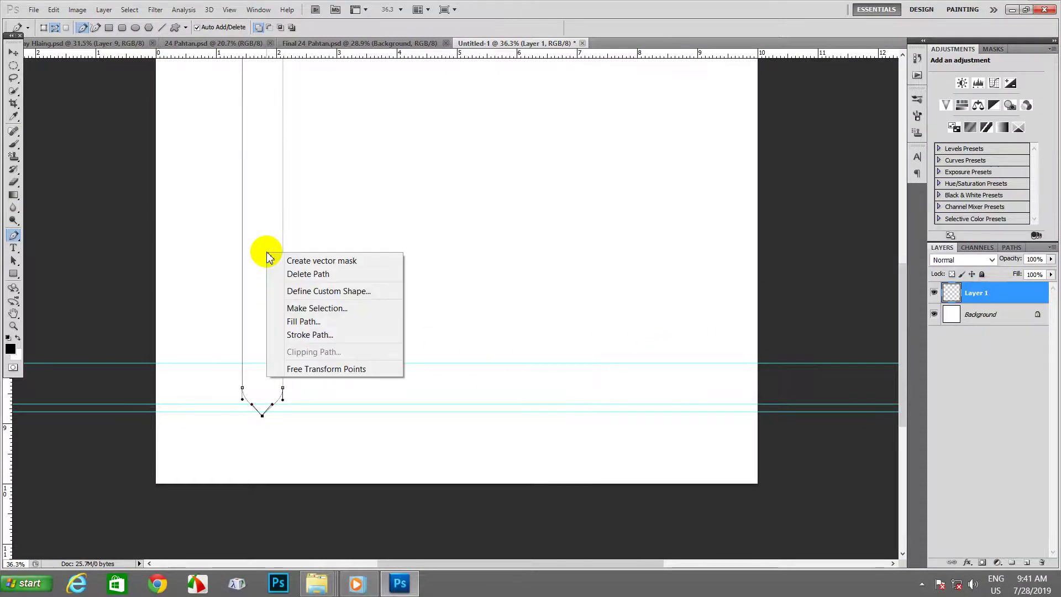
pyautogui.click(331, 306)
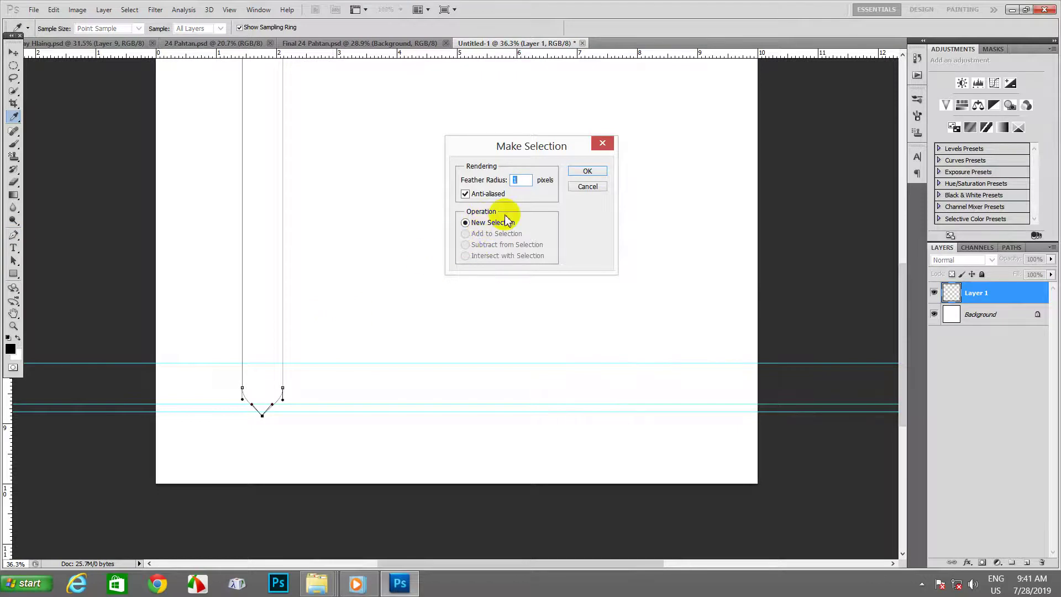
pyautogui.click(591, 171)
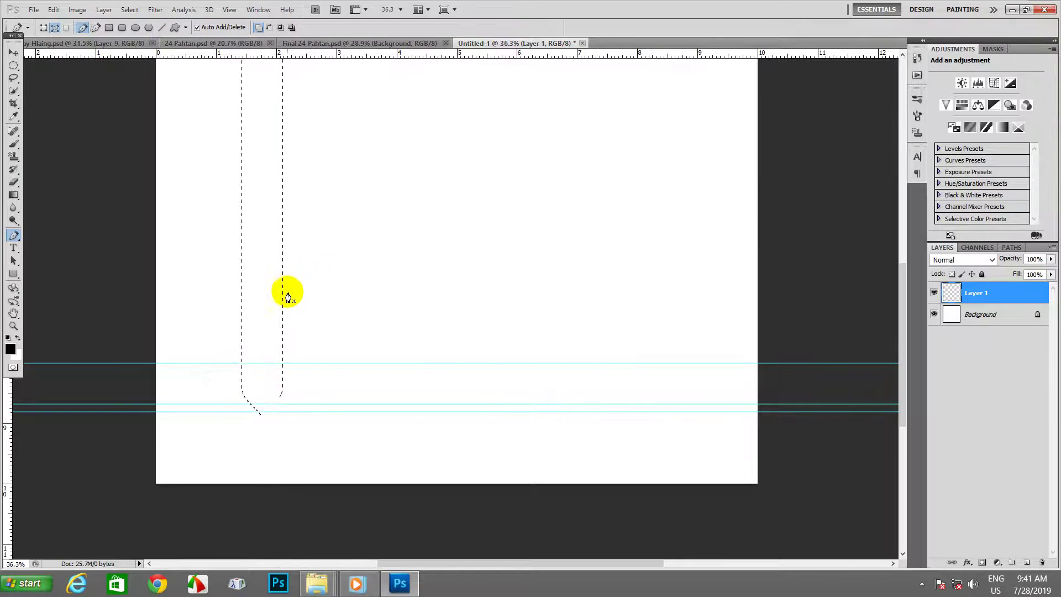
pyautogui.scroll(-2, 288, 297)
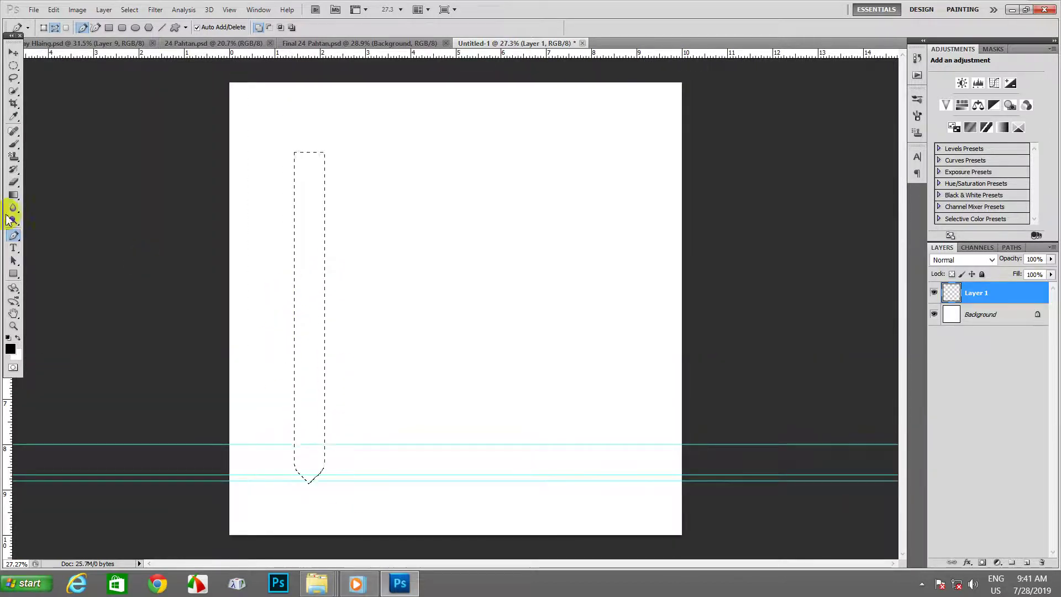
# Choose the Gradient Tool, check Final 24 Pahtan.psd for reference, then return to Untitled-1.
pyautogui.click(14, 194)
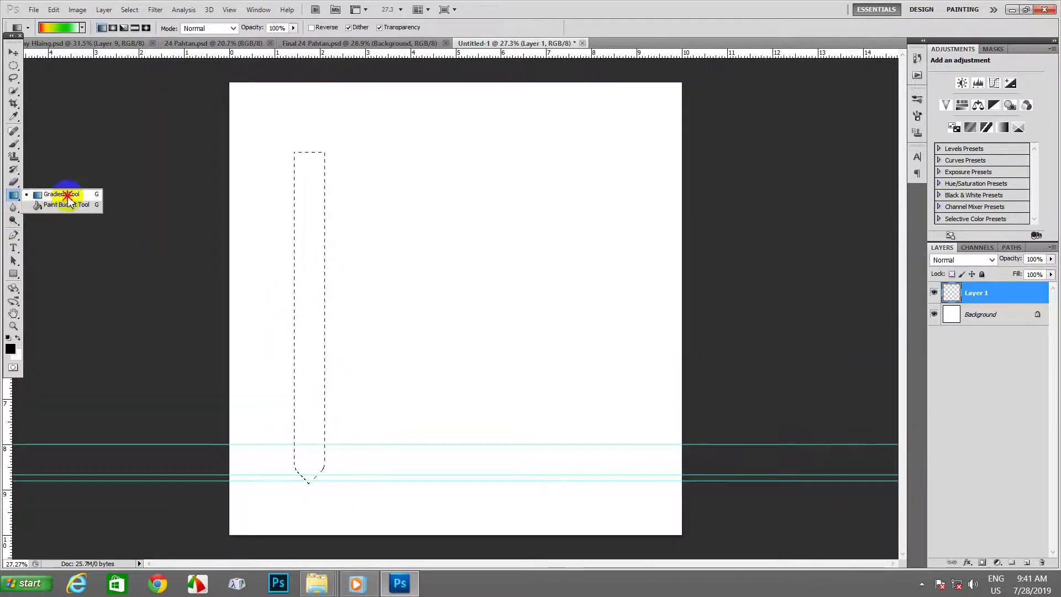
pyautogui.click(65, 195)
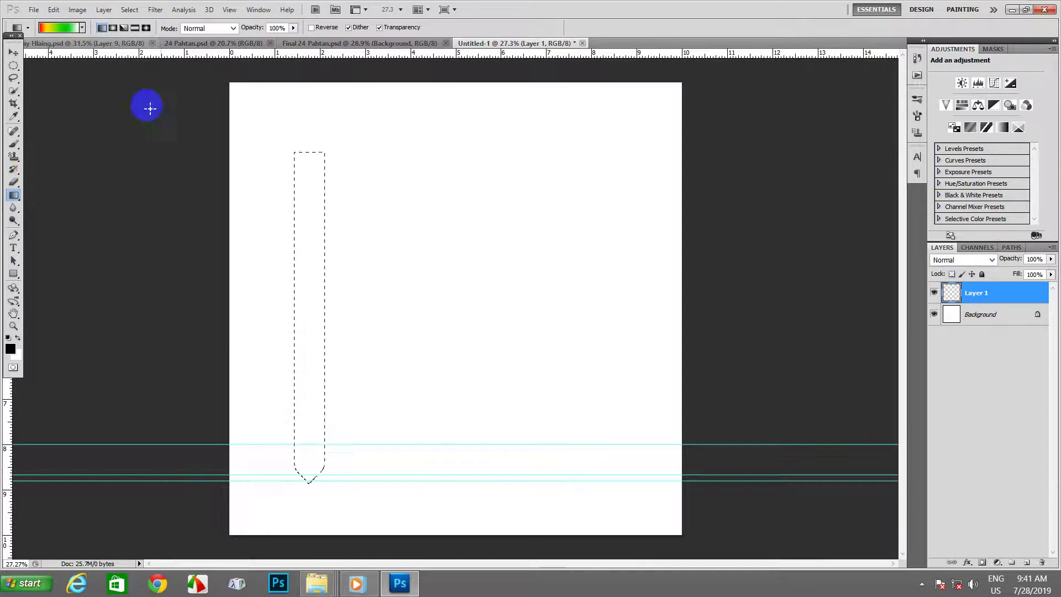
pyautogui.click(382, 44)
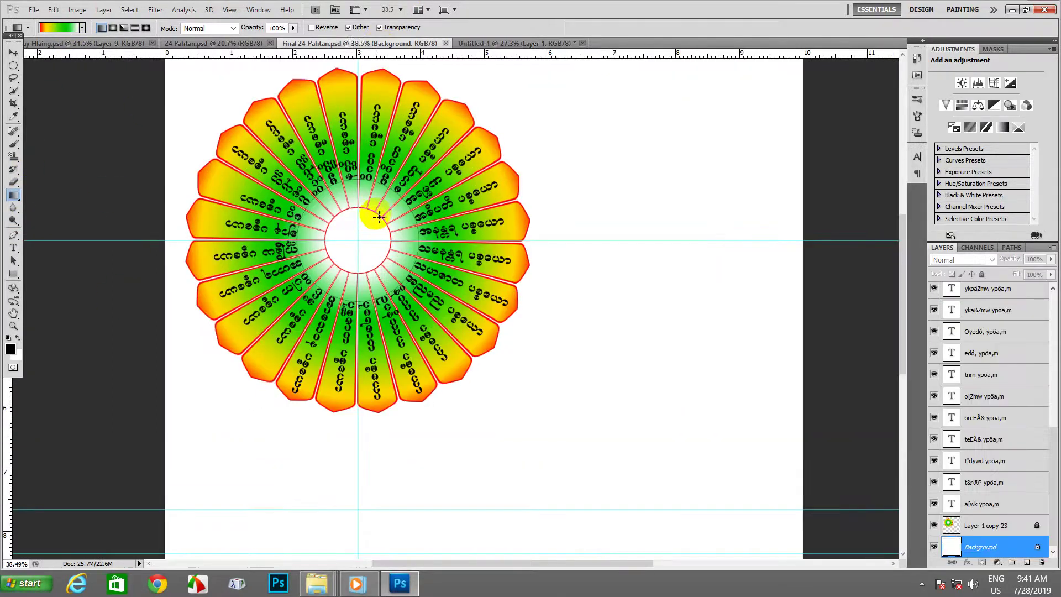
pyautogui.scroll(2, 379, 217)
pyautogui.scroll(1, 387, 209)
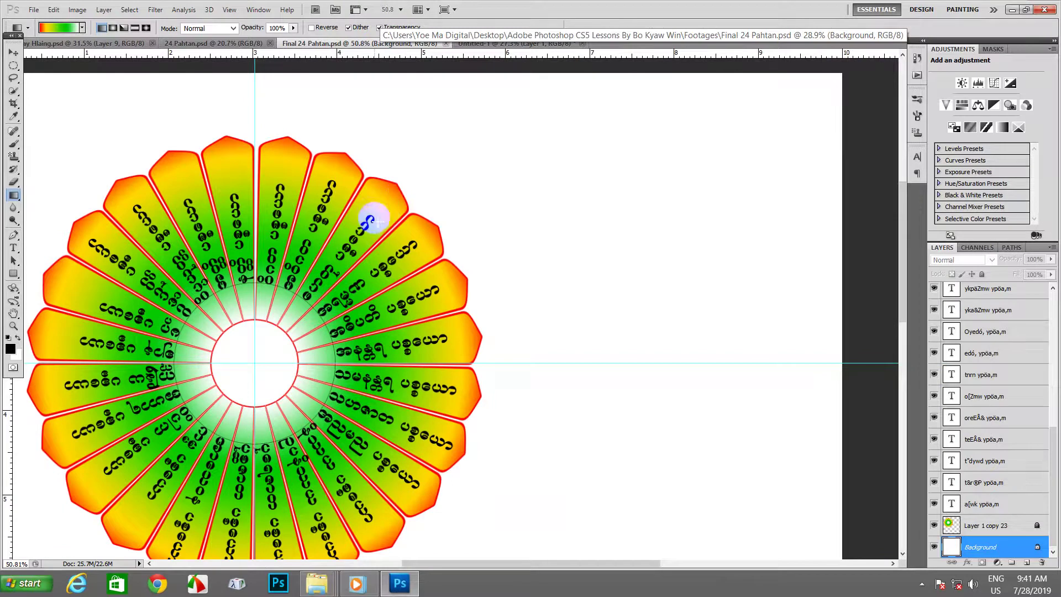
pyautogui.scroll(-2, 315, 261)
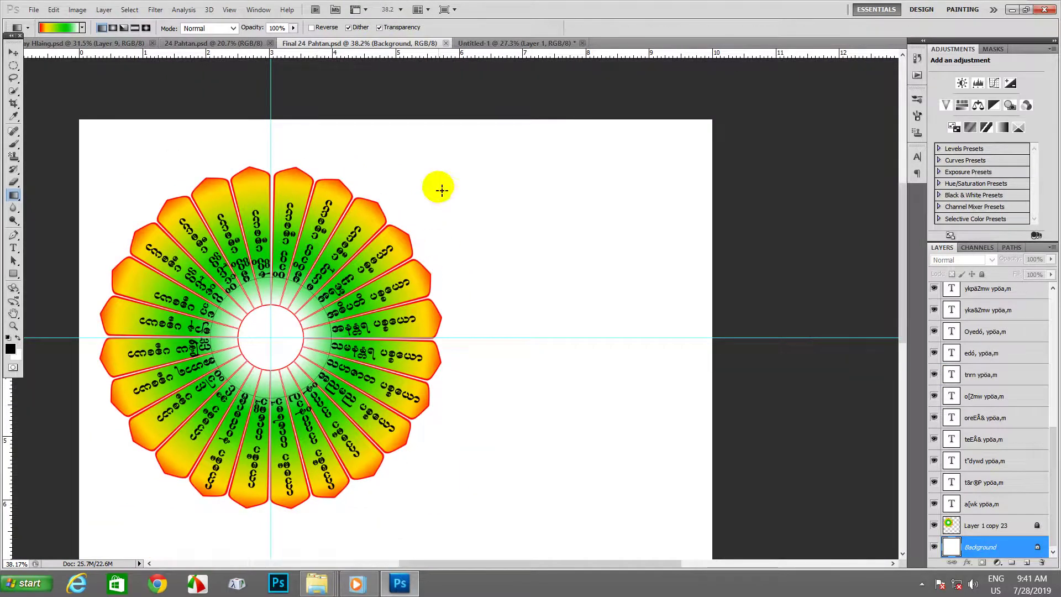
pyautogui.moveTo(485, 59); pyautogui.dragTo(251, 338)
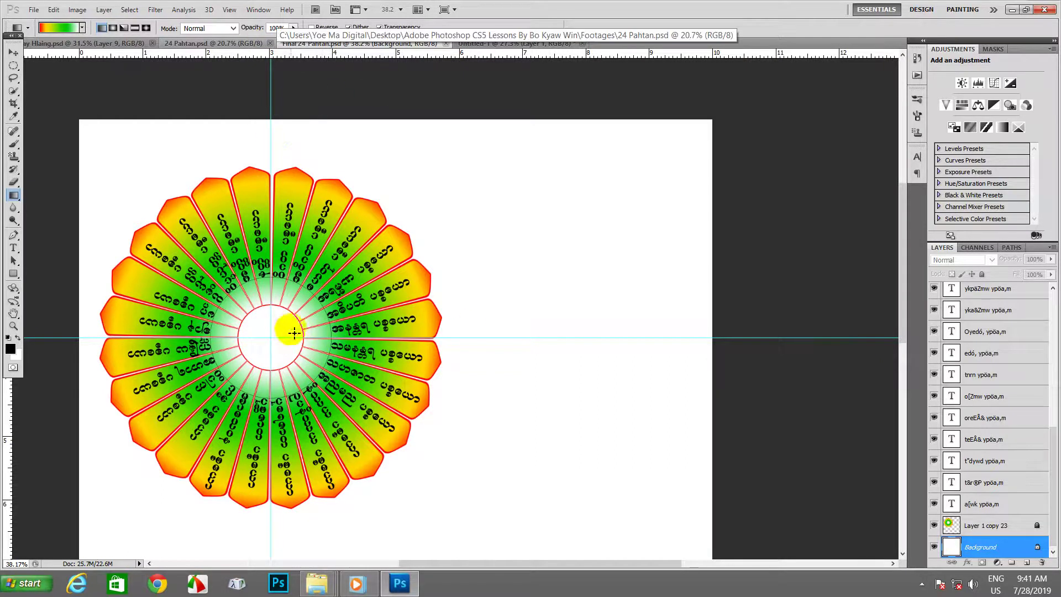
pyautogui.click(509, 44)
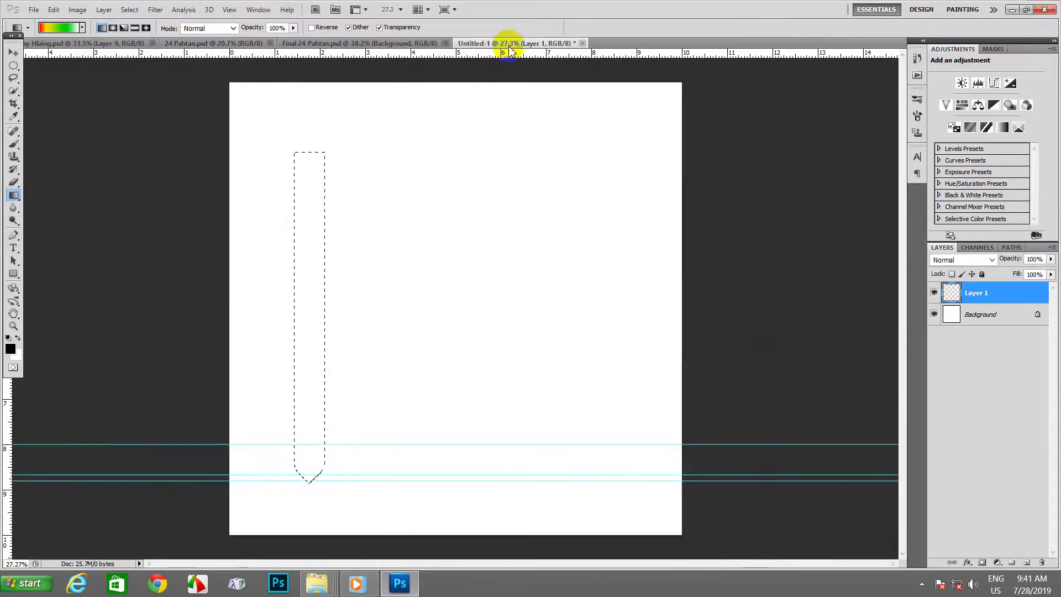
# Set the gradient's right stop to dark red 7d0107 and save it as a new preset.
pyautogui.click(62, 30)
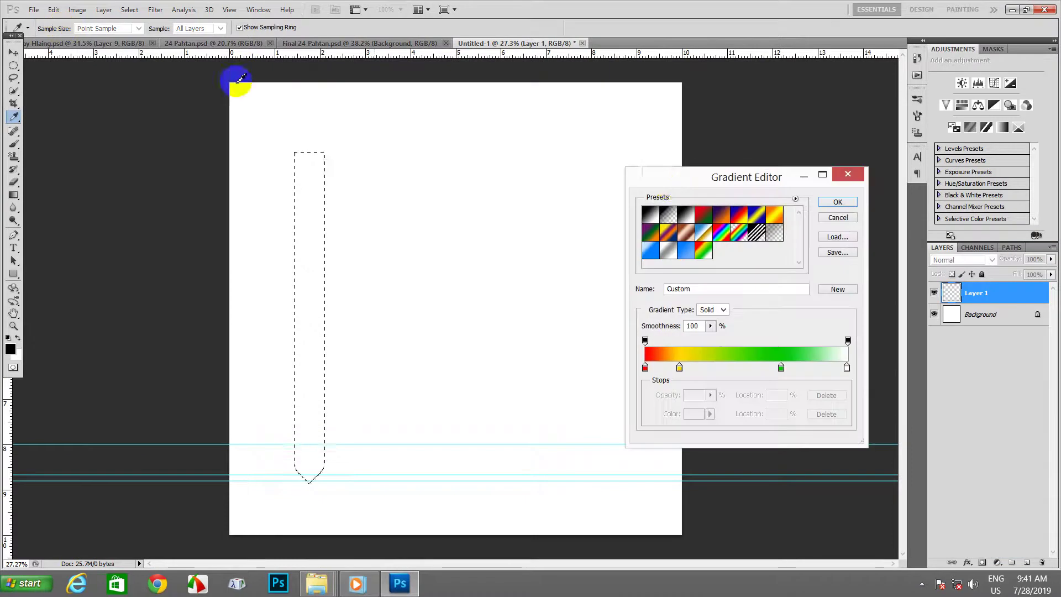
pyautogui.moveTo(711, 177); pyautogui.dragTo(664, 139)
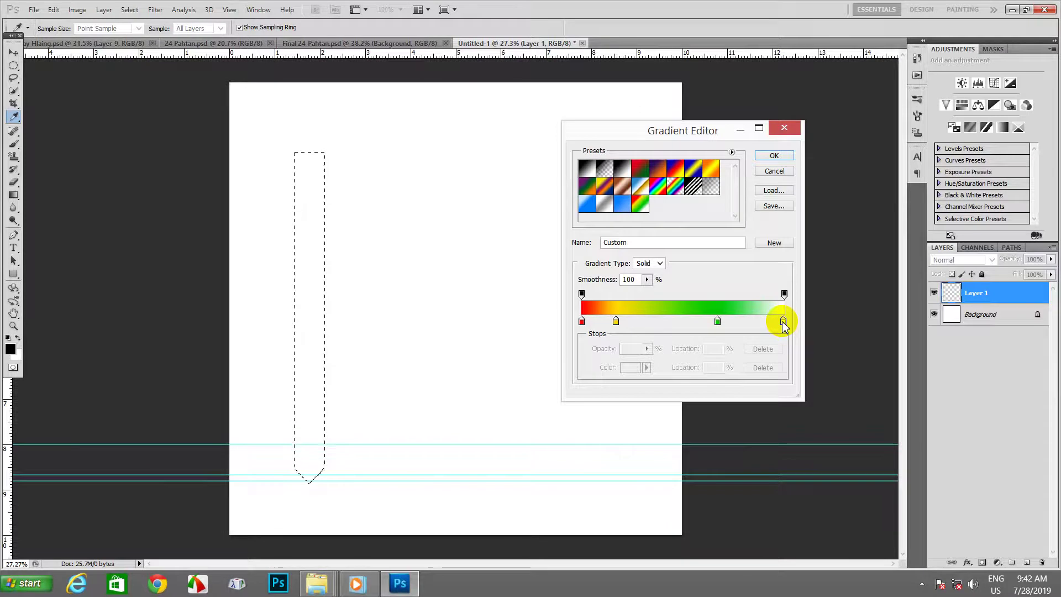
pyautogui.doubleClick(783, 322)
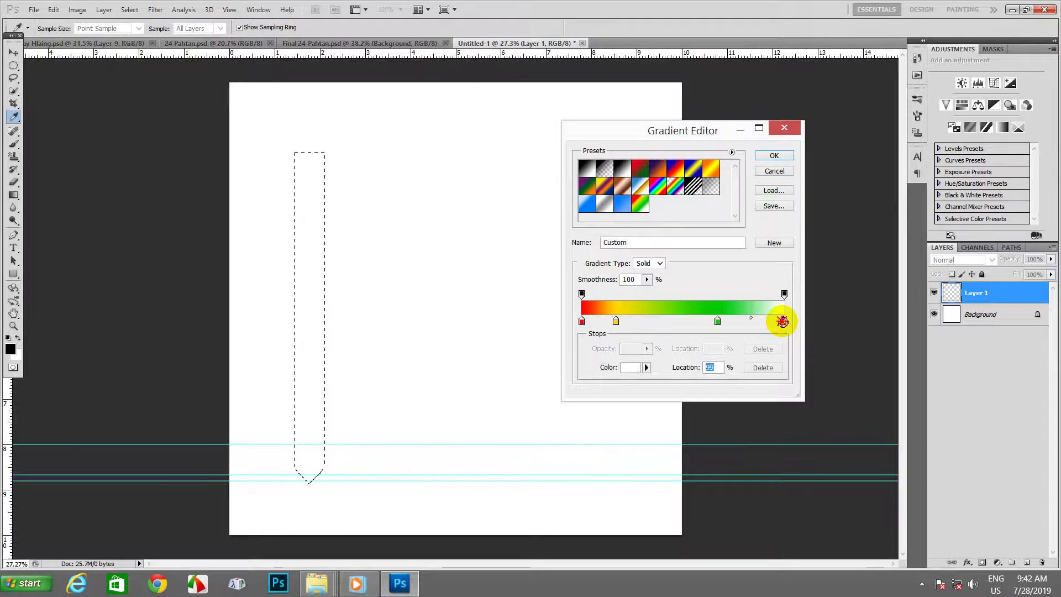
pyautogui.moveTo(502, 322); pyautogui.dragTo(577, 213)
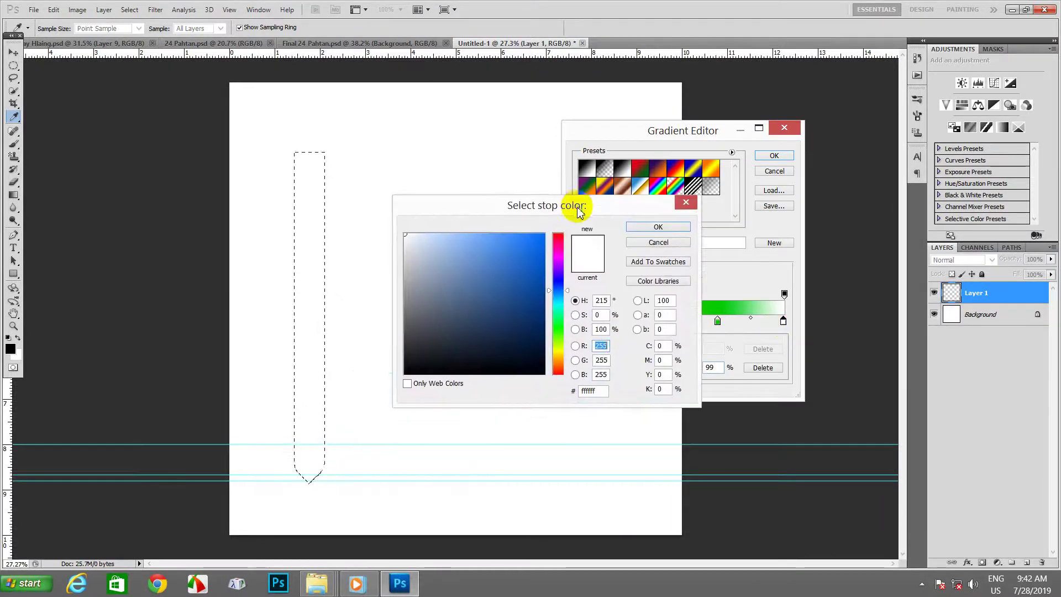
pyautogui.moveTo(554, 262); pyautogui.dragTo(551, 248)
pyautogui.click(544, 297)
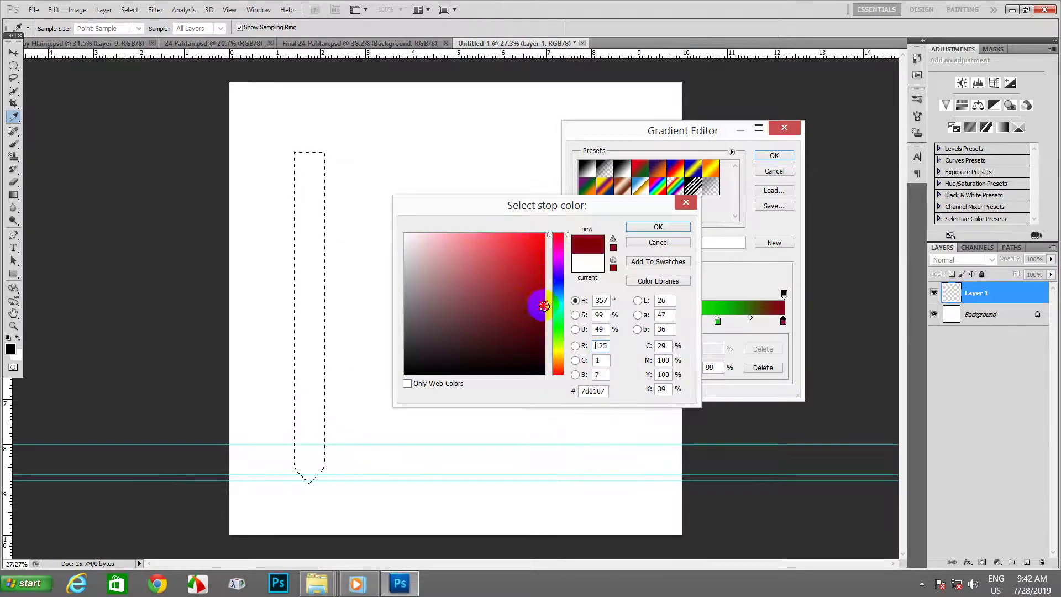
pyautogui.click(635, 226)
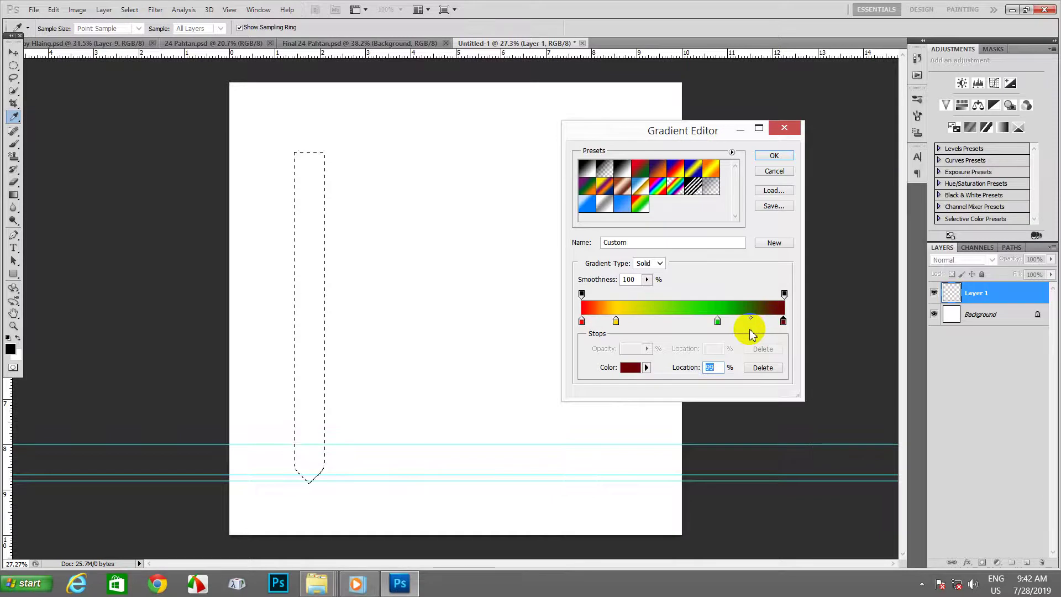
pyautogui.click(772, 244)
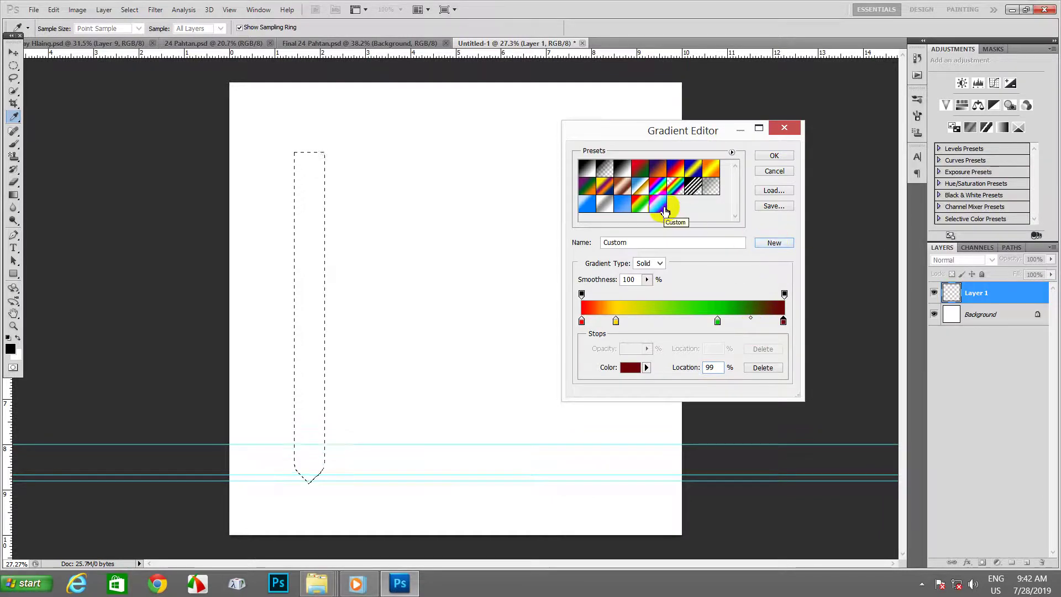
pyautogui.click(774, 156)
# Drag the gradient from the petal's pointed bottom straight up to its top.
pyautogui.scroll(-1, 374, 346)
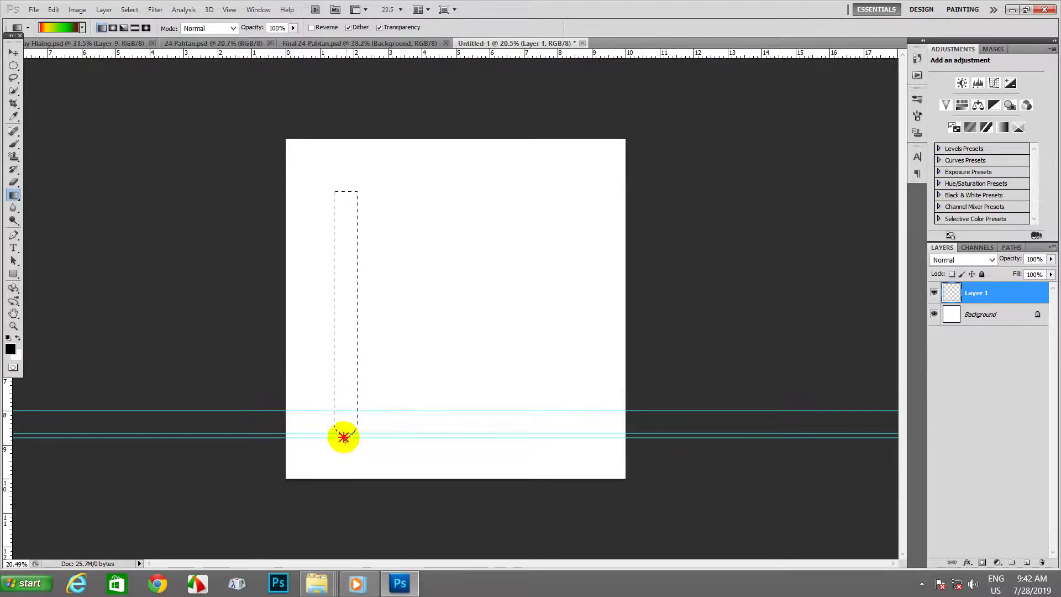
pyautogui.moveTo(347, 416); pyautogui.dragTo(349, 399)
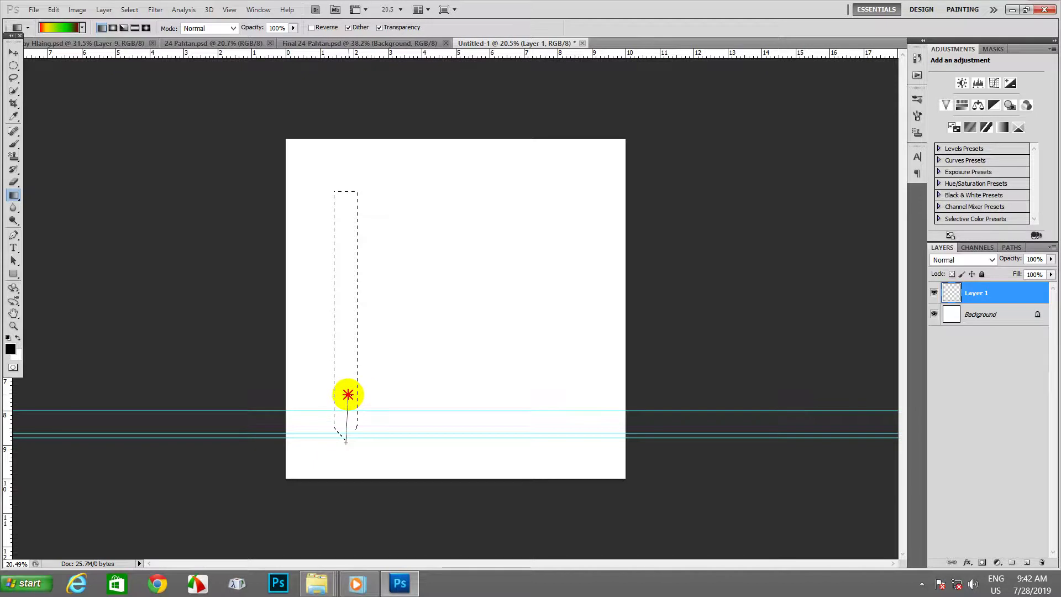
pyautogui.moveTo(355, 202); pyautogui.dragTo(352, 186)
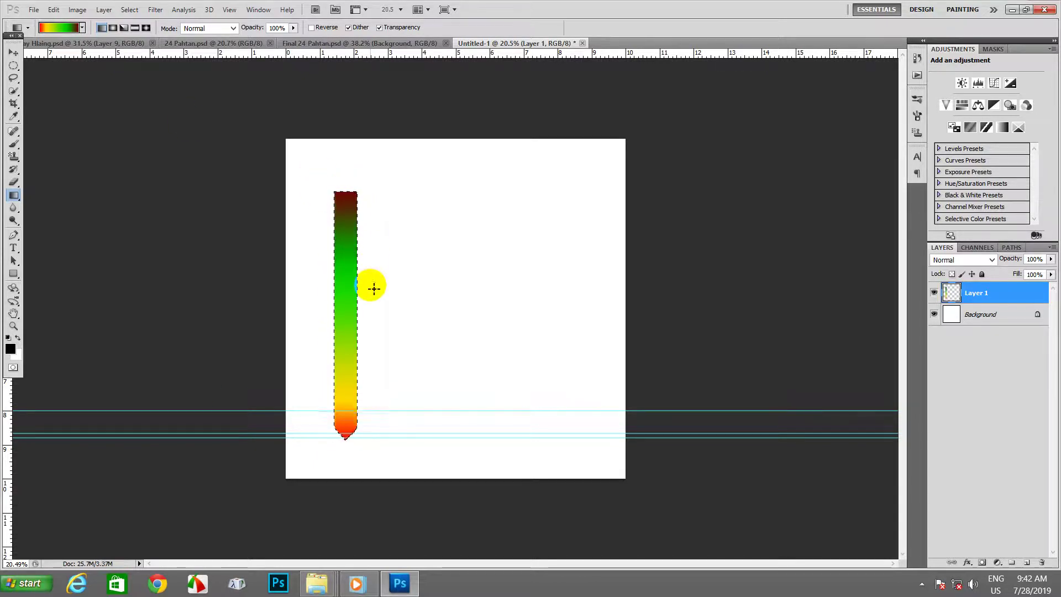
pyautogui.scroll(2, 357, 263)
pyautogui.scroll(-1, 361, 263)
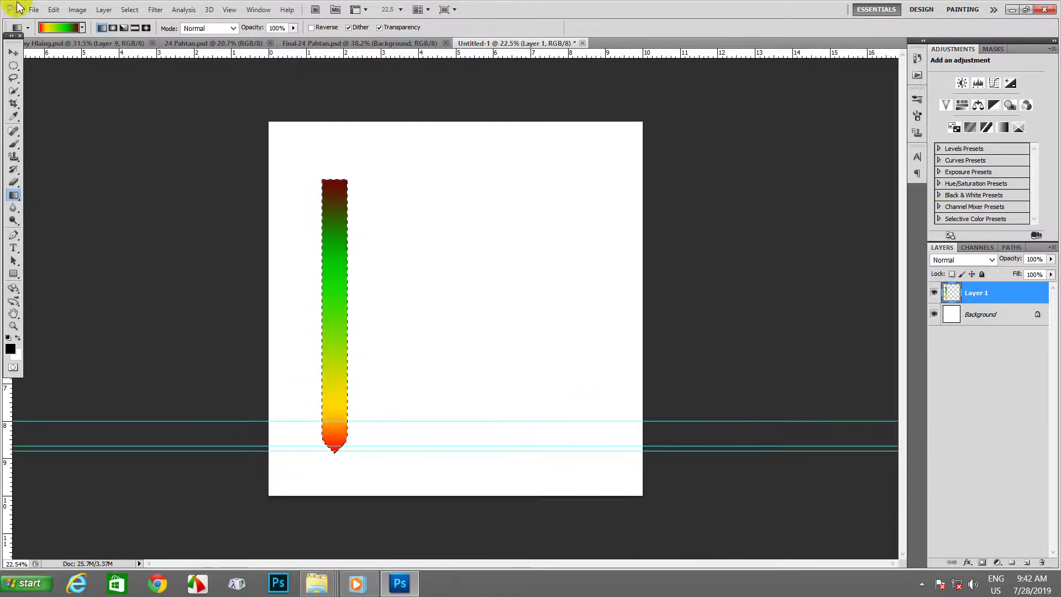
# Stroke the strip selection with a 10 px, centre-located, pure red (ff0000) border.
pyautogui.click(53, 9)
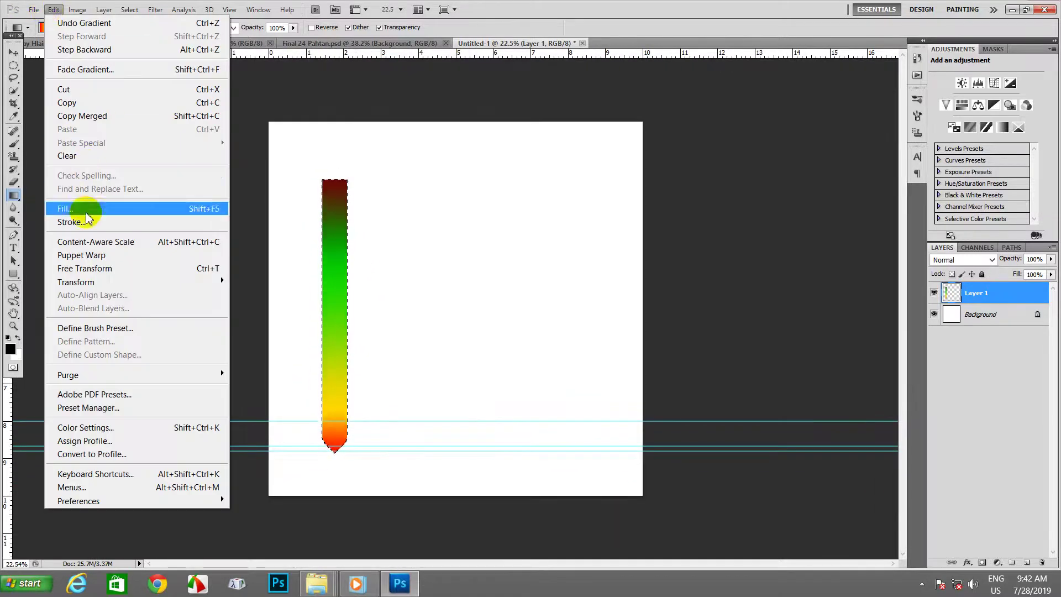
pyautogui.click(83, 222)
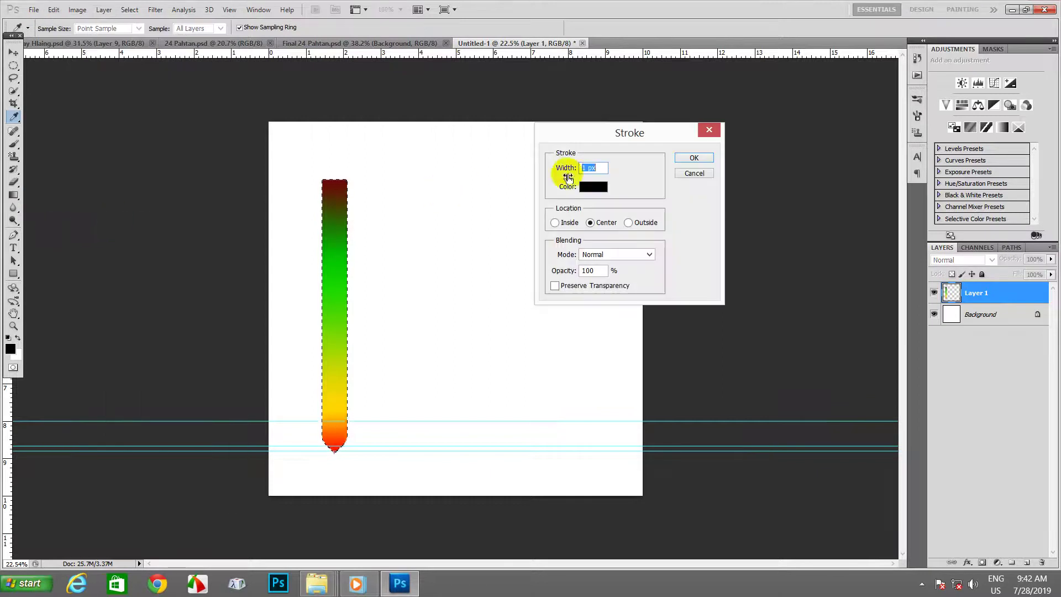
pyautogui.doubleClick(585, 167)
pyautogui.write('10')
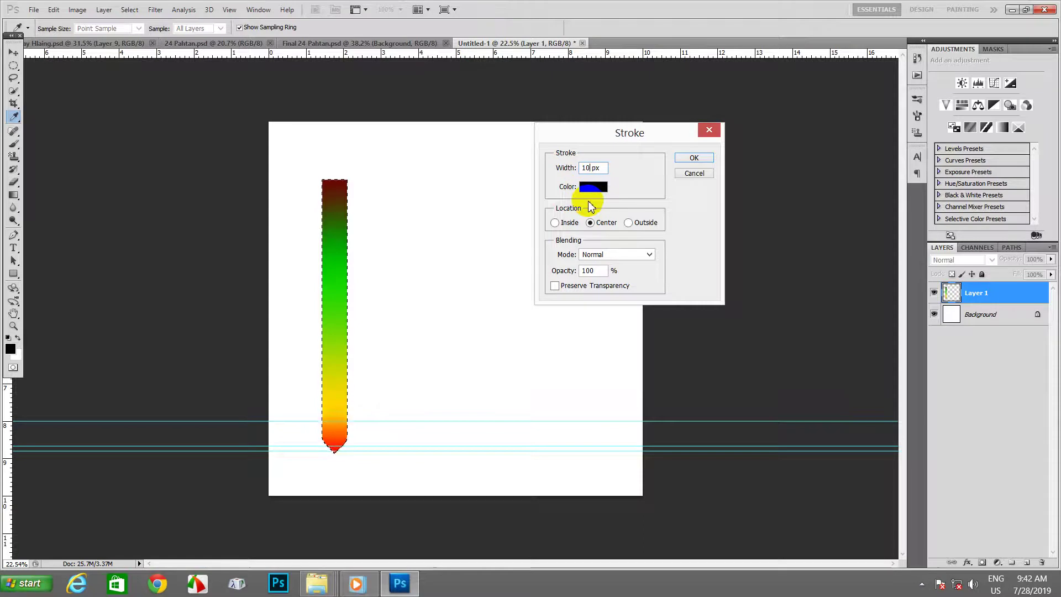
pyautogui.click(593, 186)
pyautogui.click(507, 267)
pyautogui.moveTo(507, 267); pyautogui.dragTo(652, 210)
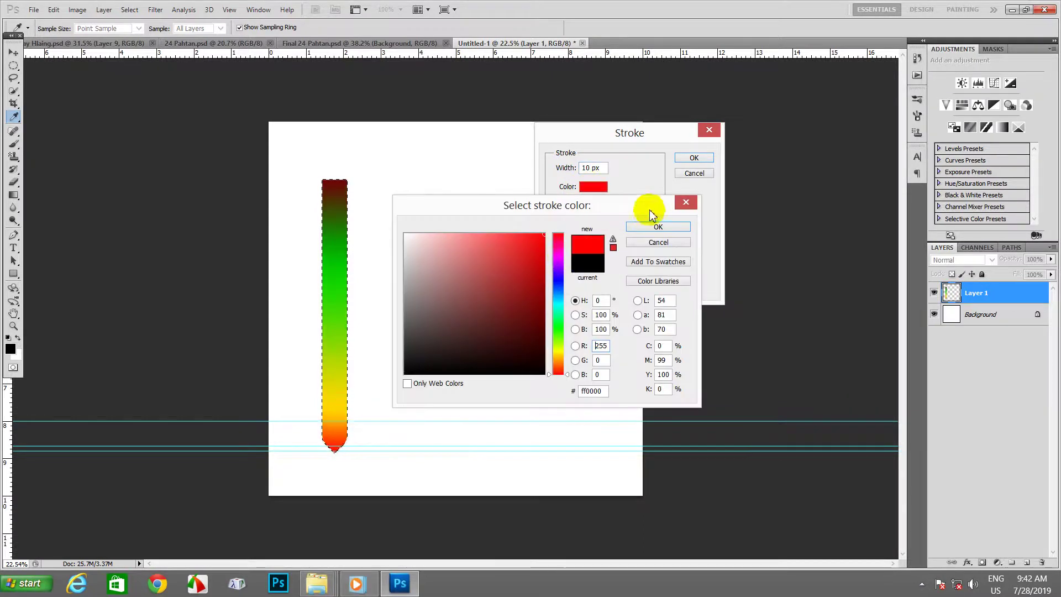
pyautogui.click(672, 226)
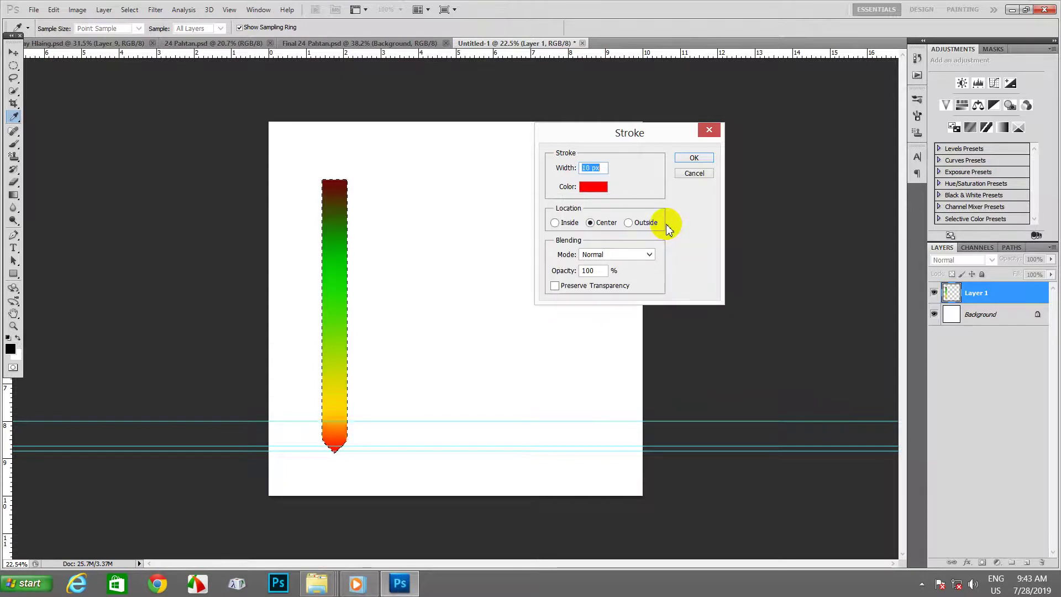
pyautogui.click(693, 158)
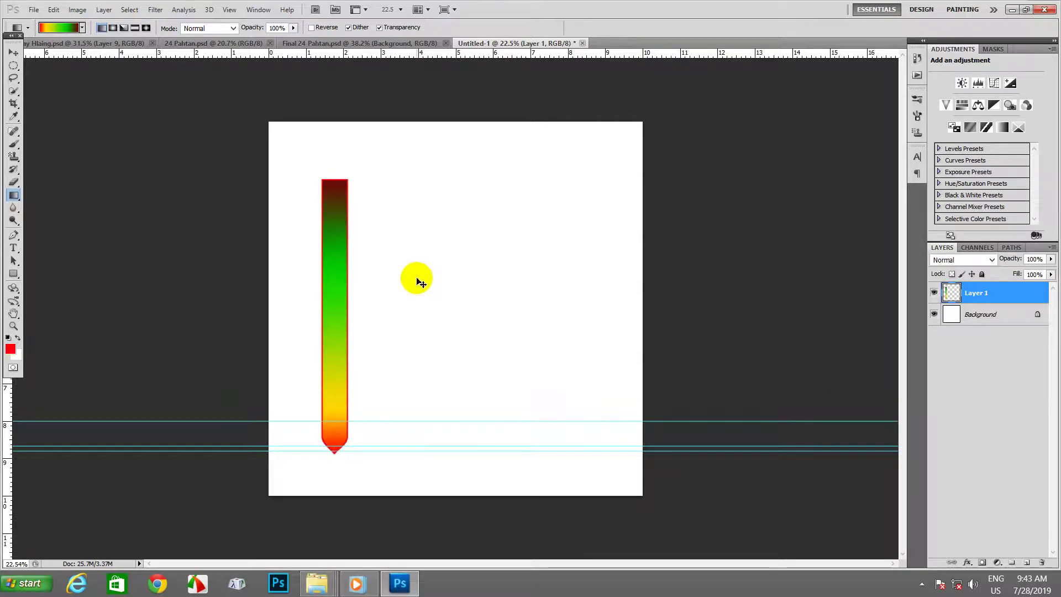
# Move the gradient strip to the page's left edge.
pyautogui.click(14, 52)
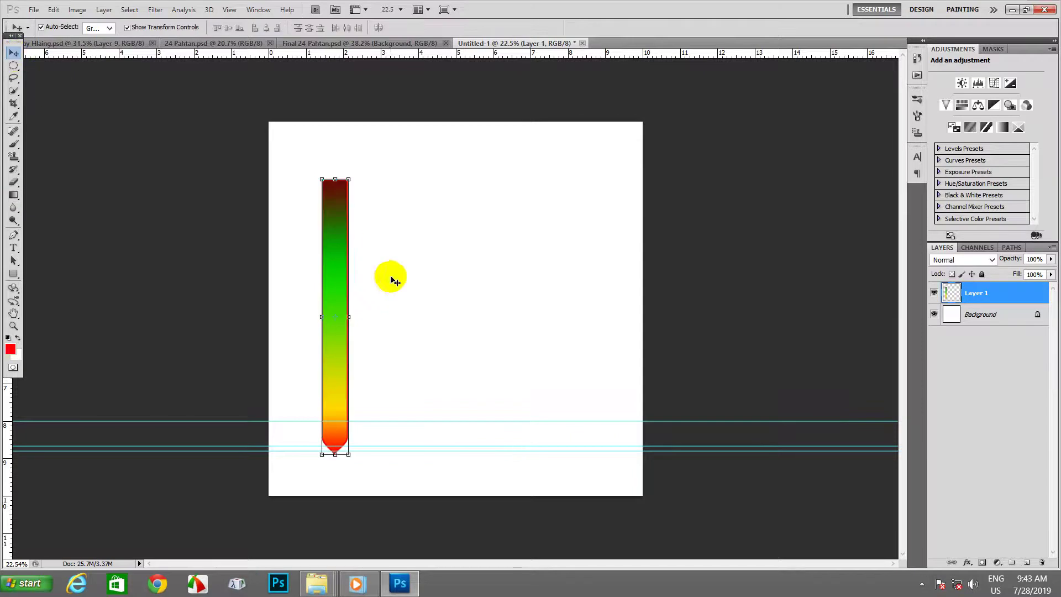
pyautogui.scroll(-1, 372, 279)
pyautogui.moveTo(343, 265); pyautogui.dragTo(301, 304)
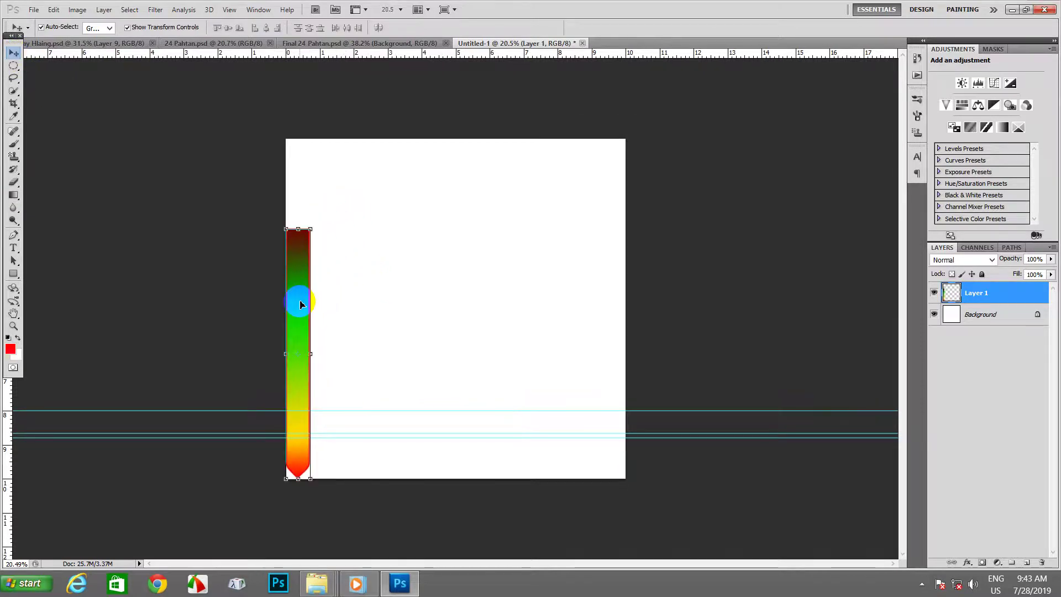
pyautogui.scroll(2, 315, 270)
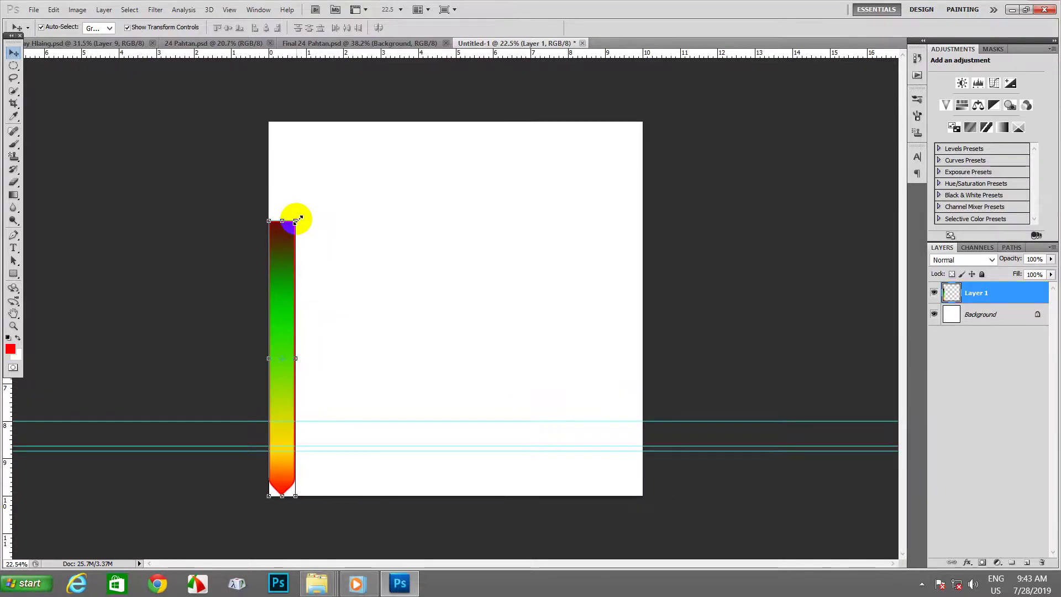
# Narrow the strip to about 68.7% width and commit the transform.
pyautogui.scroll(2, 289, 363)
pyautogui.moveTo(237, 381); pyautogui.dragTo(227, 378)
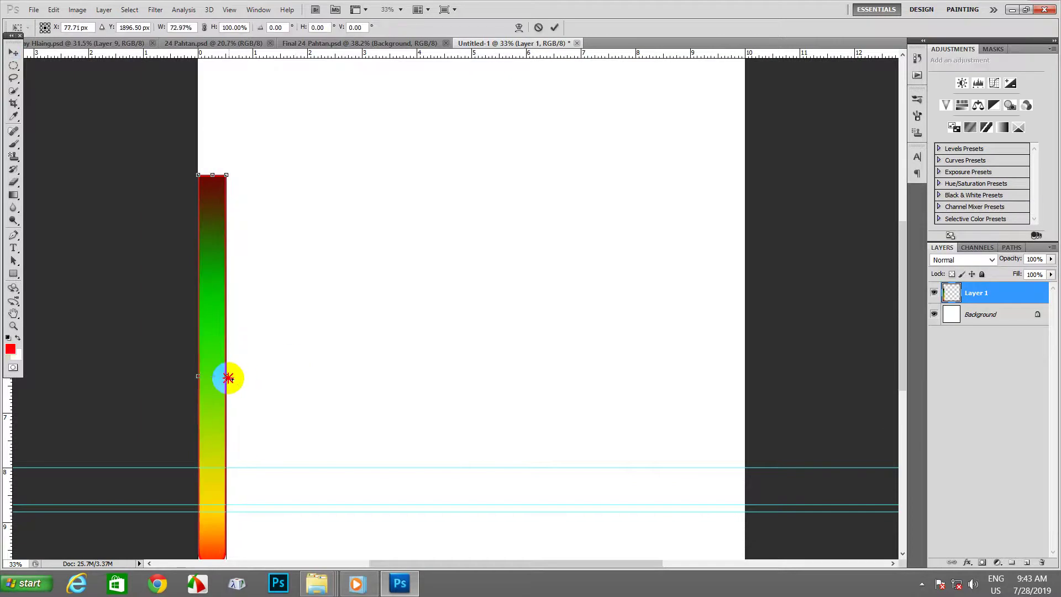
pyautogui.scroll(-1, 235, 364)
pyautogui.scroll(-1, 239, 364)
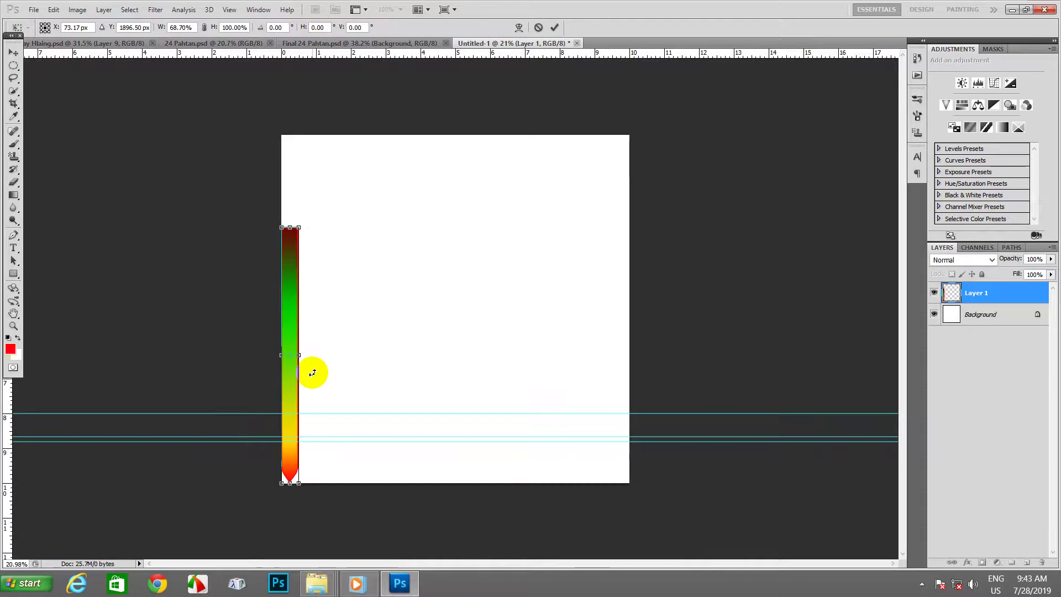
pyautogui.click(555, 28)
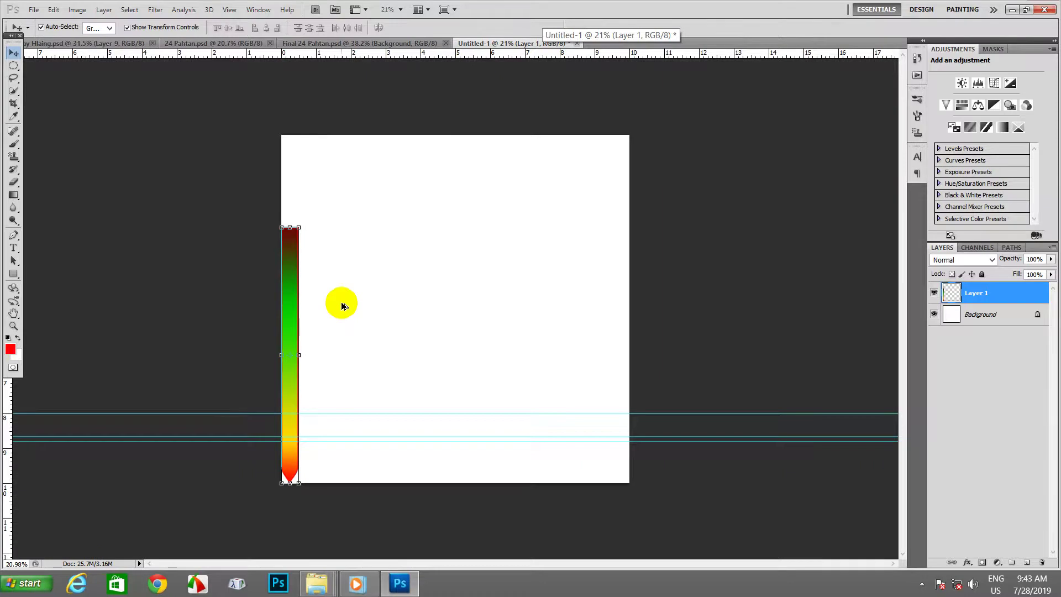
# Duplicate the strip beside itself, match the copy's width, and merge it into the original.
pyautogui.hotkey('ctrl', 't')
pyautogui.hotkey('alt', 'Right')
pyautogui.press('Right')
pyautogui.press('Right')
pyautogui.press('Right')
pyautogui.press('Right')
pyautogui.press('Right')
pyautogui.press('Right')
pyautogui.press('Right')
pyautogui.press('Right')
pyautogui.press('Right')
pyautogui.press('Right')
pyautogui.press('Right')
pyautogui.press('Right')
pyautogui.press('Right')
pyautogui.press('Right')
pyautogui.press('Right')
pyautogui.press('Right')
pyautogui.press('Right')
pyautogui.press('Right')
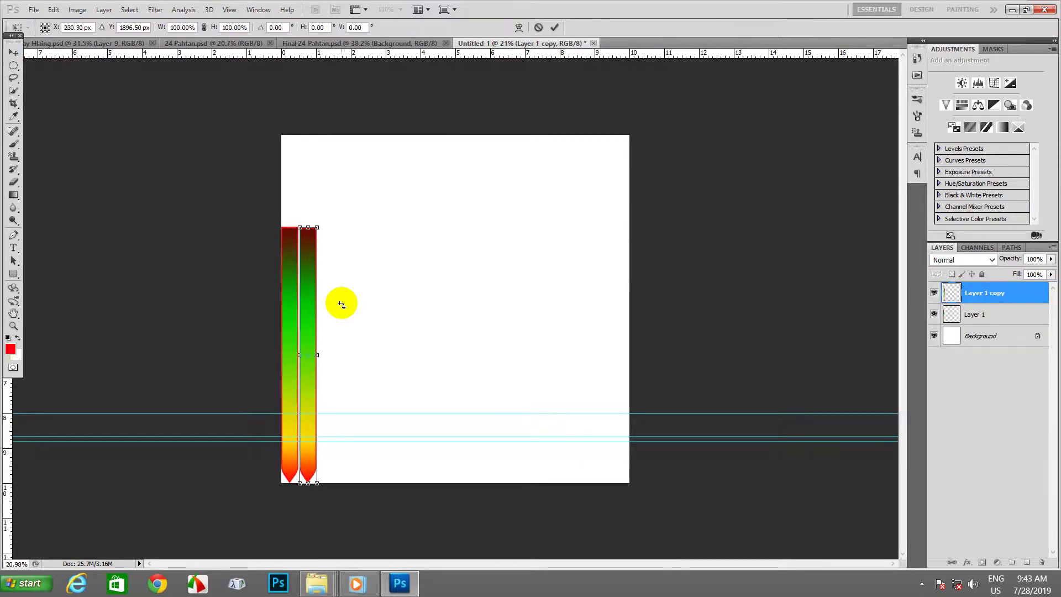
pyautogui.scroll(5, 311, 318)
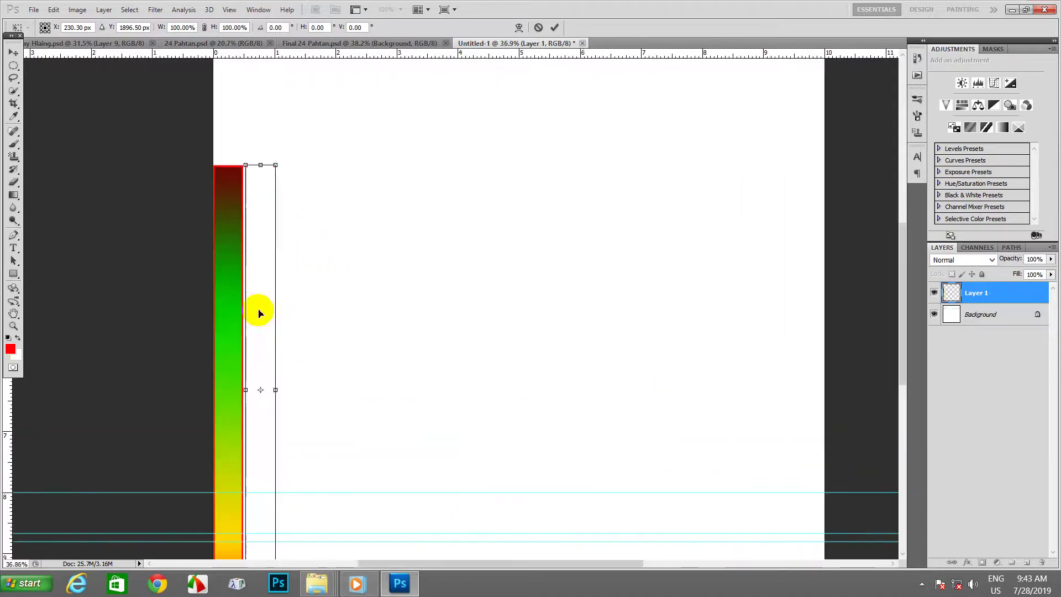
pyautogui.press('Left')
pyautogui.press('Left')
pyautogui.press('Left')
pyautogui.press('Left')
pyautogui.press('Left')
pyautogui.press('Left')
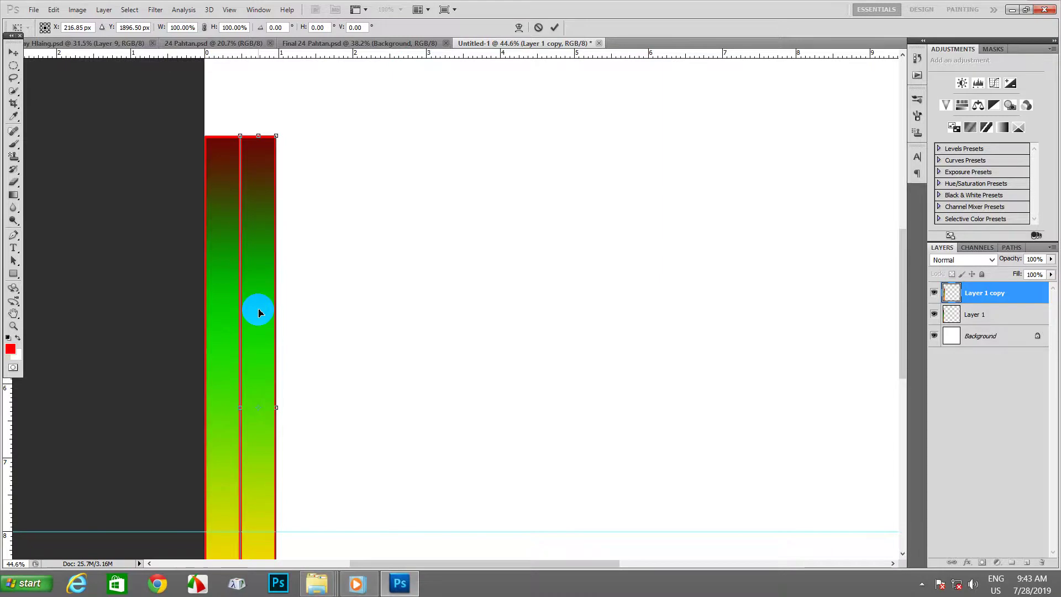
pyautogui.scroll(-3, 293, 325)
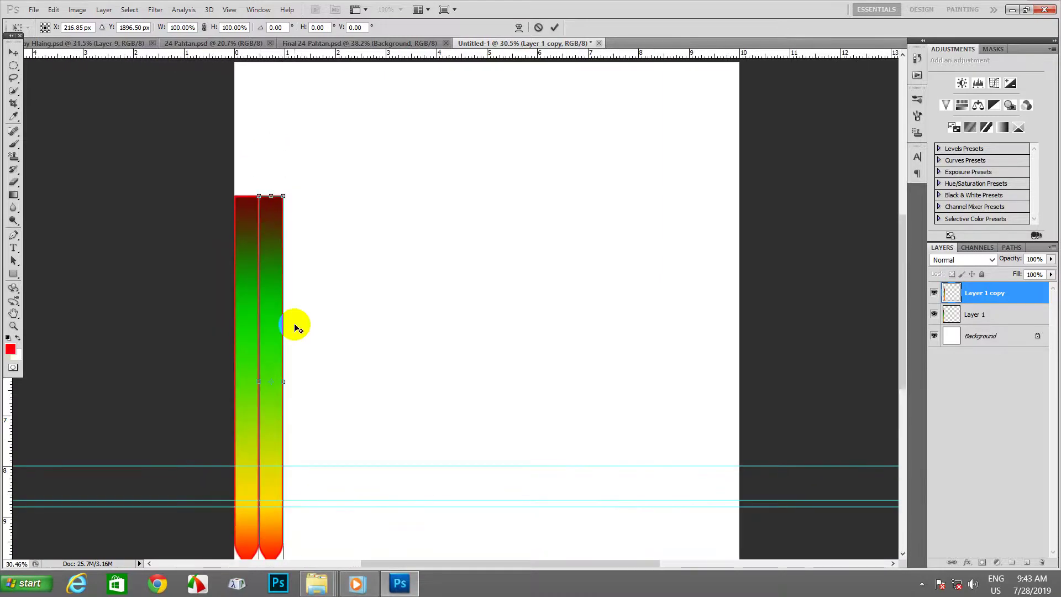
pyautogui.moveTo(294, 327); pyautogui.dragTo(296, 326)
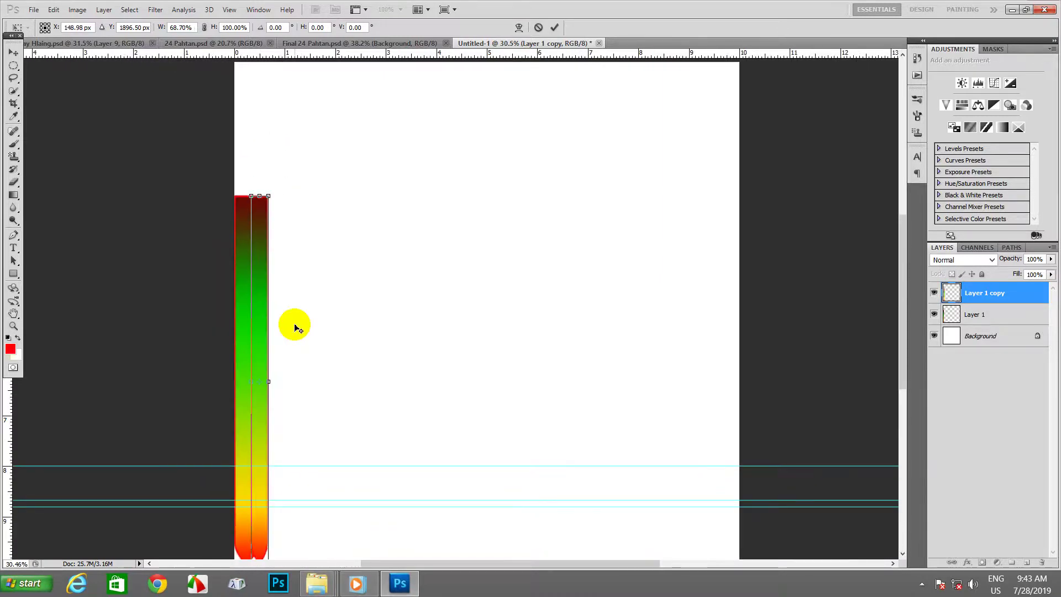
pyautogui.click(556, 28)
pyautogui.hotkey('ctrl', 'e')
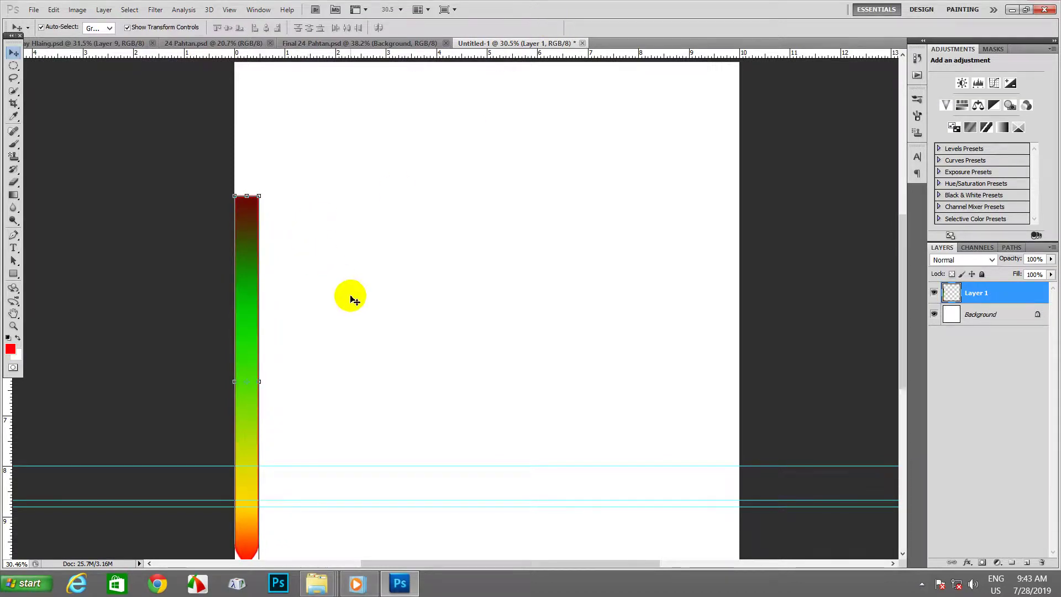
# Click on the canvas and pan to bring the strip's pointed bottom into view.
pyautogui.scroll(-1, 336, 283)
pyautogui.click(258, 308)
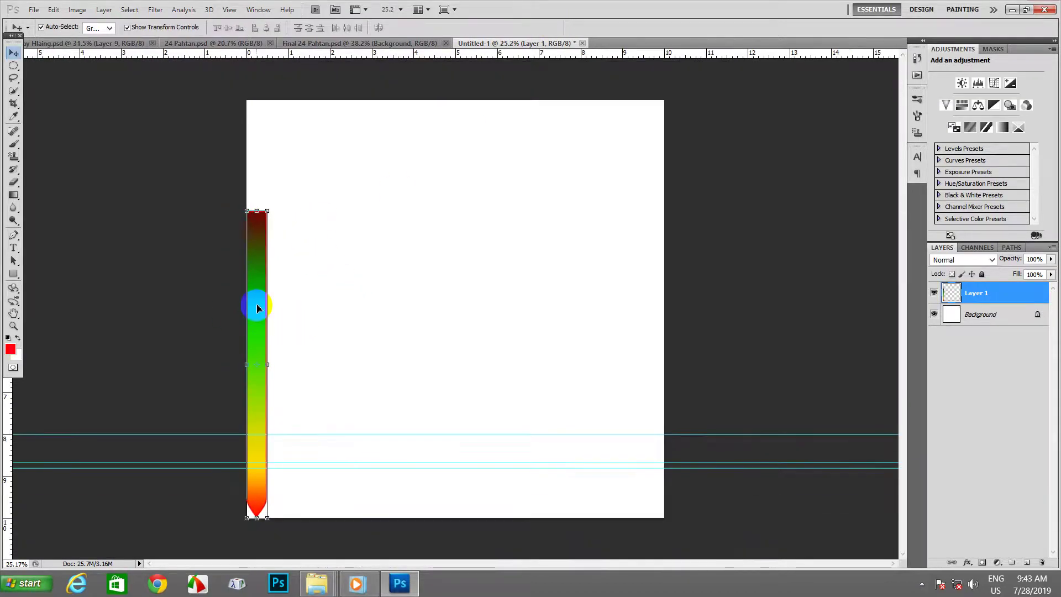
pyautogui.click(333, 297)
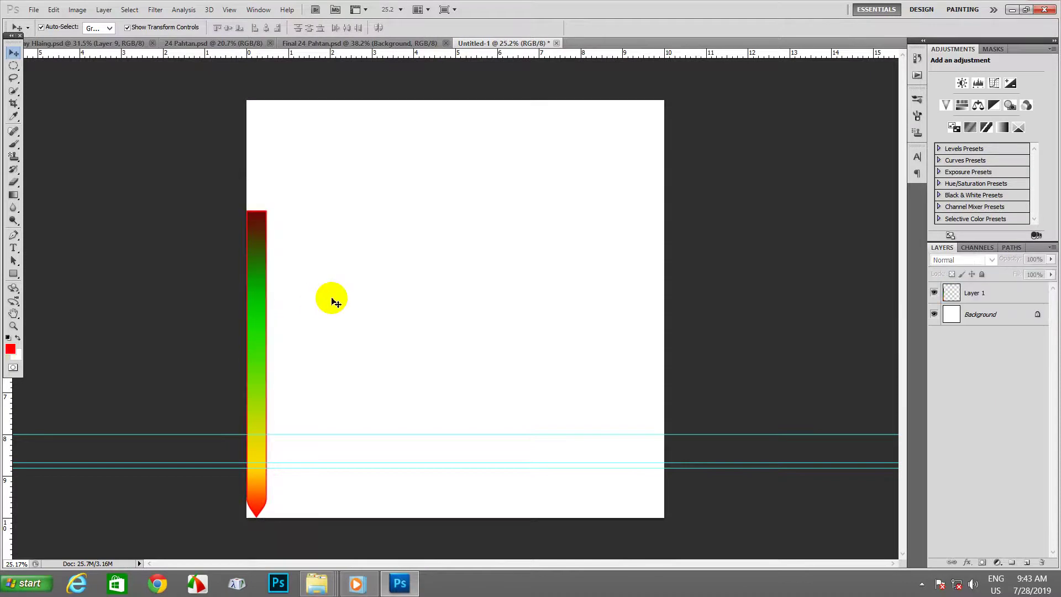
pyautogui.scroll(-1, 331, 297)
pyautogui.click(280, 318)
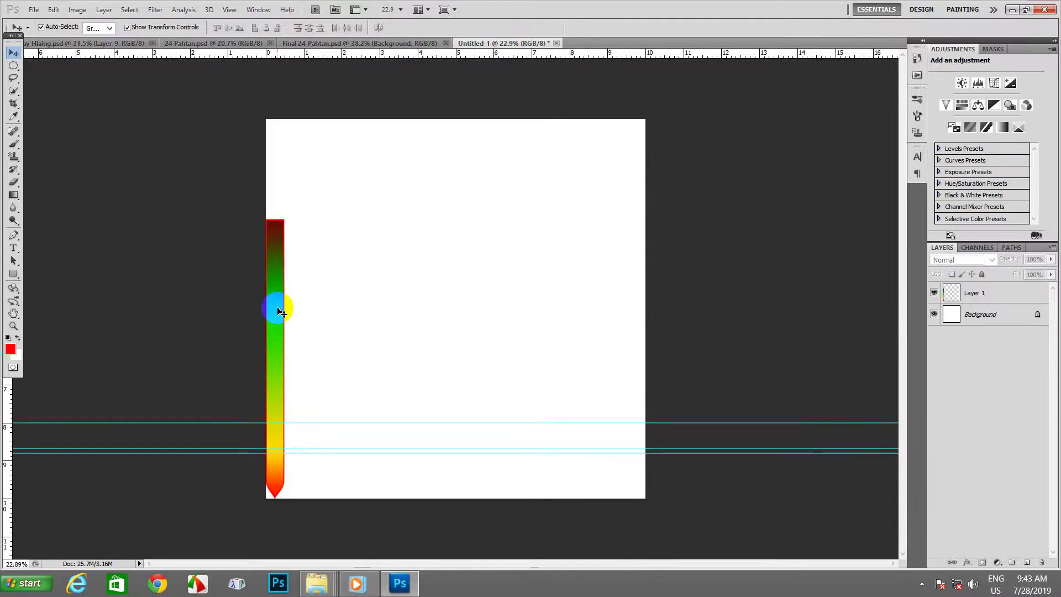
pyautogui.scroll(3, 293, 321)
pyautogui.moveTo(307, 332); pyautogui.dragTo(316, 228)
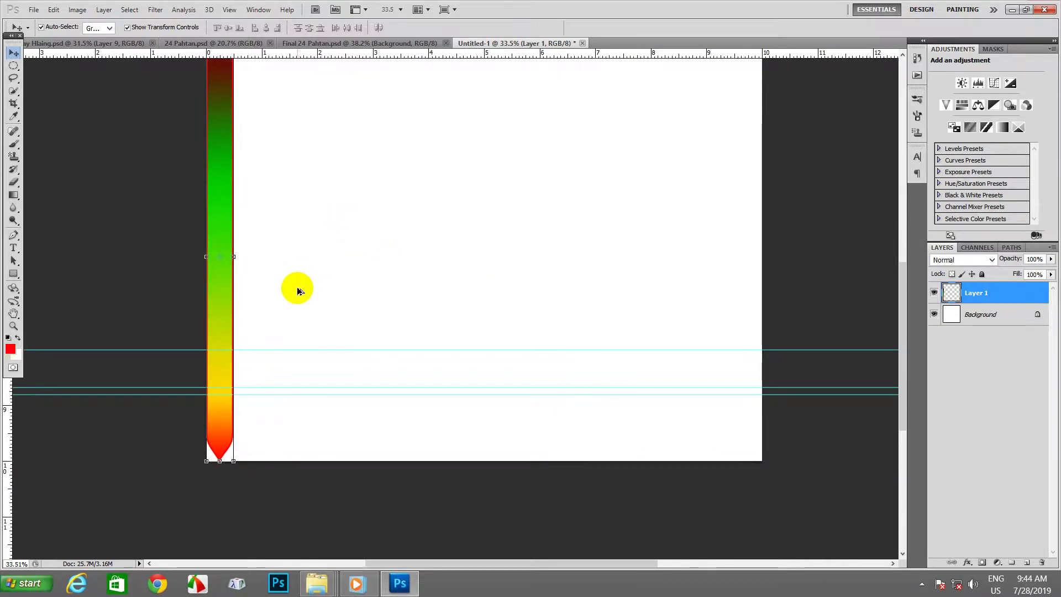
# Duplicate the strip with Ctrl+Alt+T, nudging the copy right until it touches the original.
pyautogui.hotkey('ctrl', 't')
pyautogui.hotkey('alt', 'shift', 'Right')
pyautogui.hotkey('shift', 'Right')
pyautogui.hotkey('shift', 'Right')
pyautogui.hotkey('shift', 'Right')
pyautogui.hotkey('shift', 'Right')
pyautogui.hotkey('shift', 'Right')
pyautogui.hotkey('shift', 'Right')
pyautogui.hotkey('shift', 'Right')
pyautogui.hotkey('shift', 'Right')
pyautogui.press('Right')
pyautogui.press('Right')
pyautogui.press('Right')
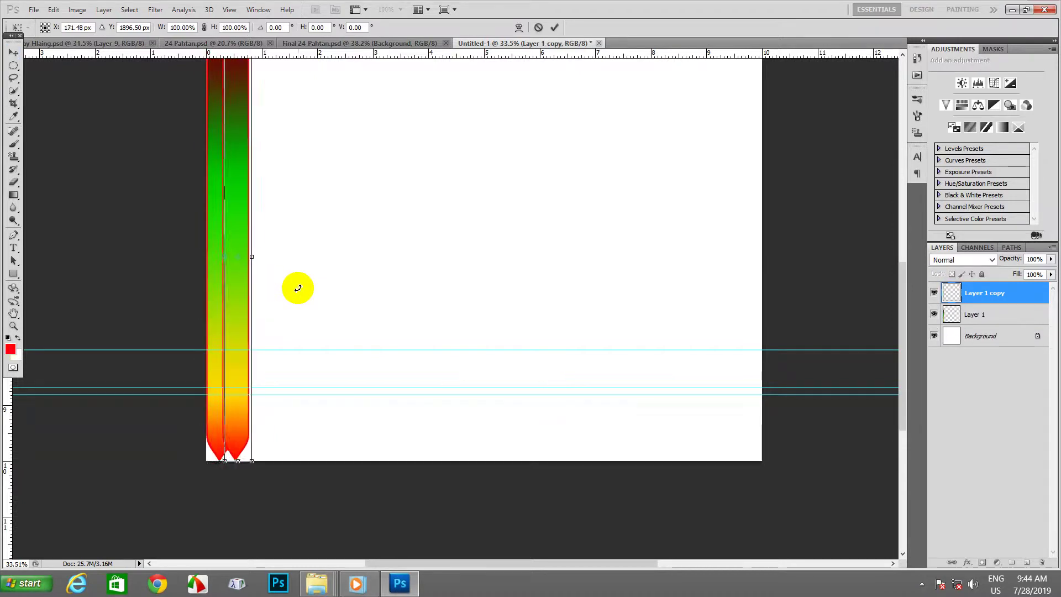
pyautogui.press('Right')
pyautogui.press('Right')
pyautogui.press('Right')
pyautogui.press('Right')
pyautogui.press('Right')
pyautogui.press('Right')
pyautogui.press('Right')
pyautogui.press('Right')
pyautogui.press('Right')
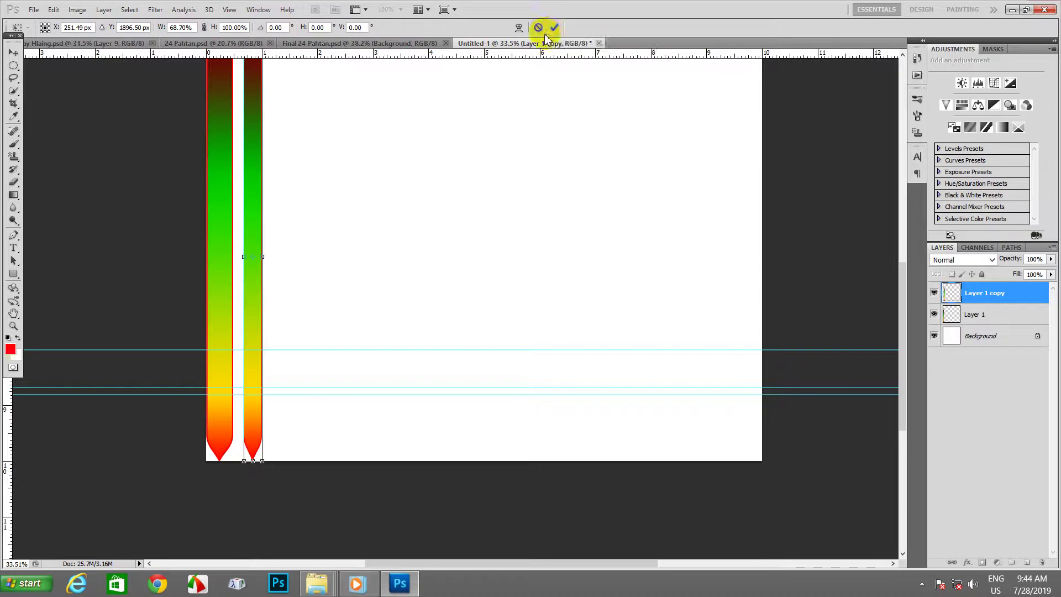
pyautogui.click(539, 28)
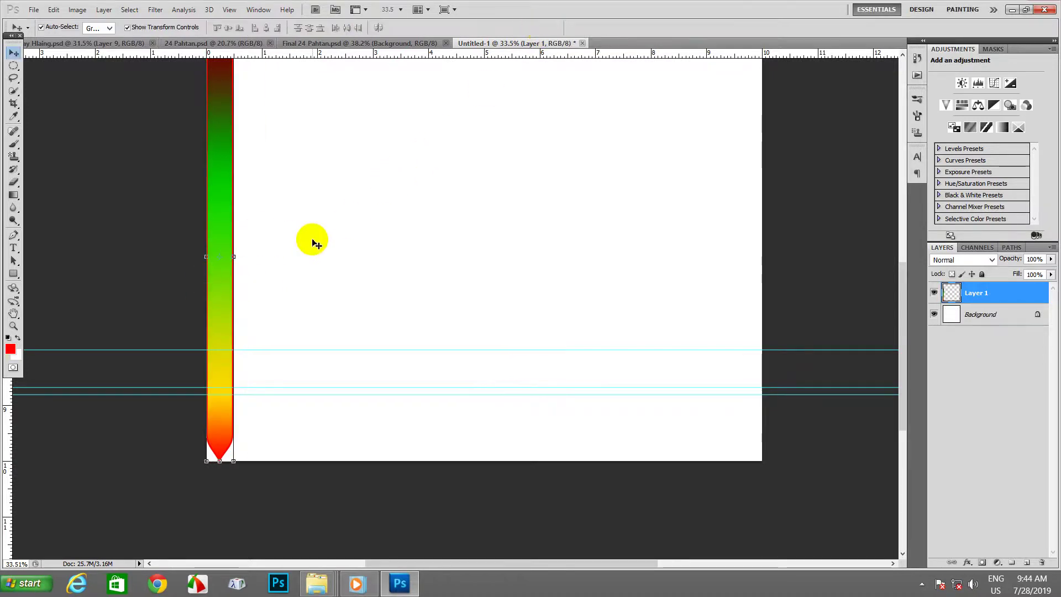
pyautogui.hotkey('ctrl', 'alt', 't')
pyautogui.hotkey('shift', 'Right')
pyautogui.hotkey('shift', 'Right')
pyautogui.hotkey('shift', 'Right')
pyautogui.hotkey('shift', 'Right')
pyautogui.hotkey('shift', 'Right')
pyautogui.hotkey('shift', 'Right')
pyautogui.hotkey('shift', 'Right')
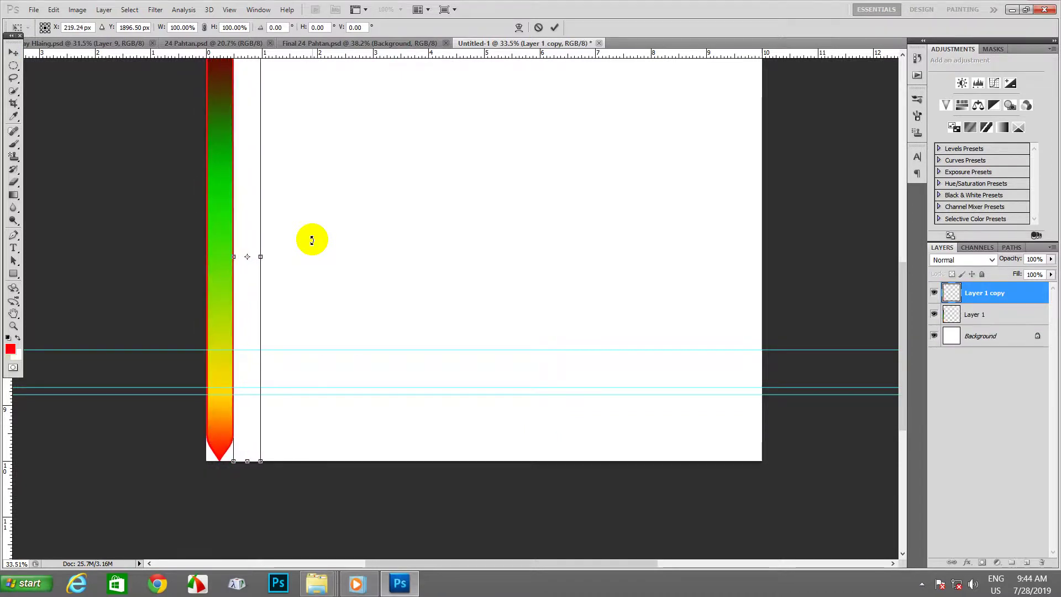
pyautogui.press('Right')
pyautogui.press('Left')
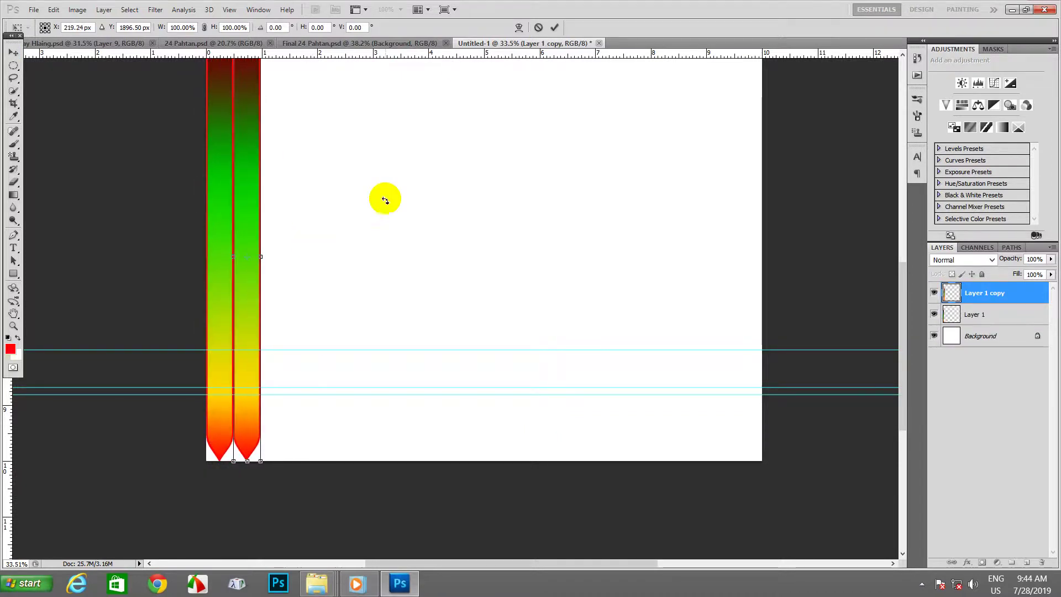
# Repeat duplicate-and-move with Ctrl+Shift+Alt+T to fill the row, then select every strip layer.
pyautogui.click(555, 27)
pyautogui.scroll(-3, 319, 293)
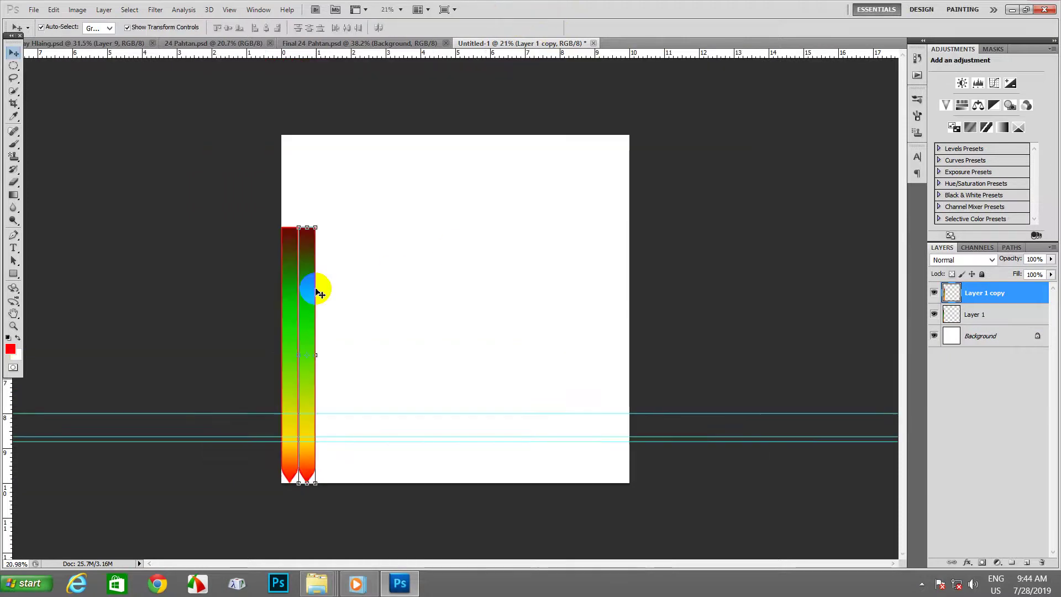
pyautogui.hotkey('ctrl', 'shift', 'alt', 't')
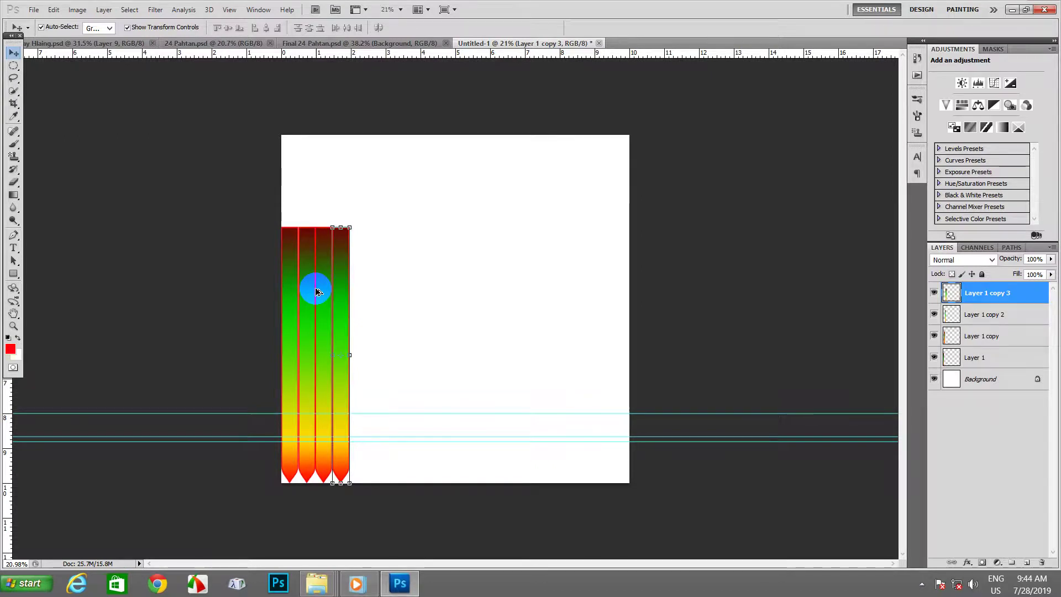
pyautogui.hotkey('ctrl', 'alt', 'shift', 't')
pyautogui.hotkey('ctrl', 'alt', 'shift', 't')
pyautogui.hotkey('ctrl', 'alt', 'shift', 't')
pyautogui.hotkey('ctrl', 'alt', 'shift', 't')
pyautogui.hotkey('ctrl', 'alt', 'shift', 't')
pyautogui.hotkey('ctrl', 'alt', 'shift', 't')
pyautogui.hotkey('ctrl', 'alt', 'shift', 't')
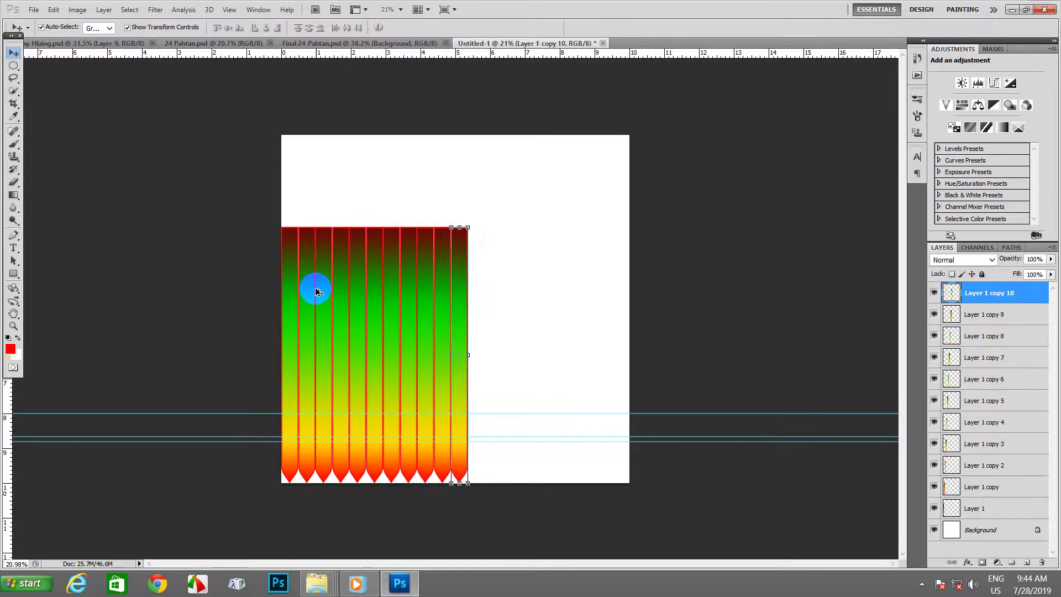
pyautogui.hotkey('ctrl', 'alt', 'shift', 't')
pyautogui.hotkey('ctrl', 'alt', 'shift', 't')
pyautogui.hotkey('ctrl', 'alt', 'shift', 't')
pyautogui.hotkey('ctrl', 'alt', 'shift', 't')
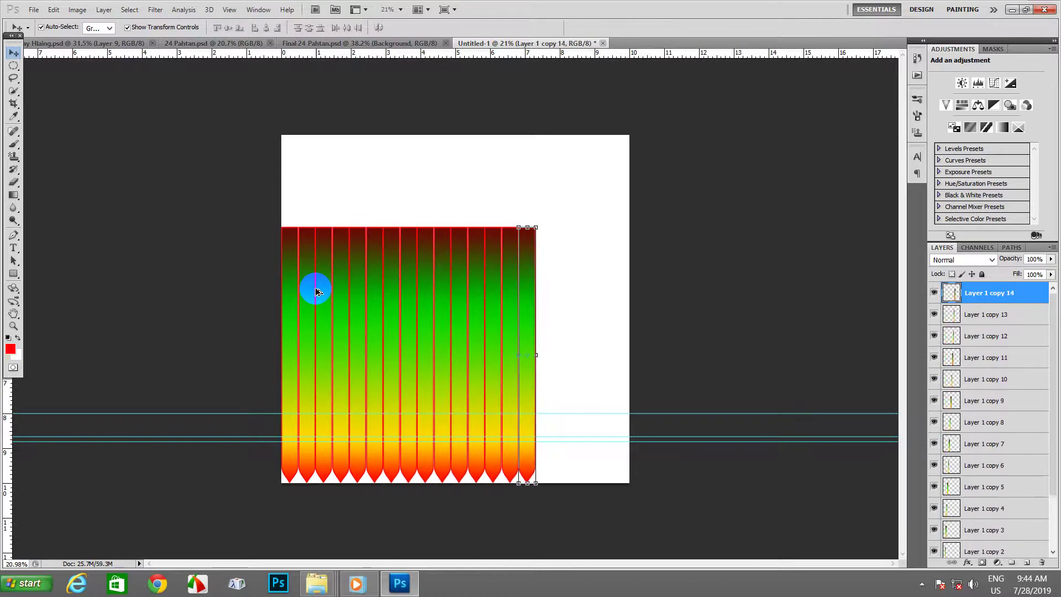
pyautogui.hotkey('ctrl', 'alt', 'shift', 't')
pyautogui.hotkey('ctrl', 'alt', 'shift', 't')
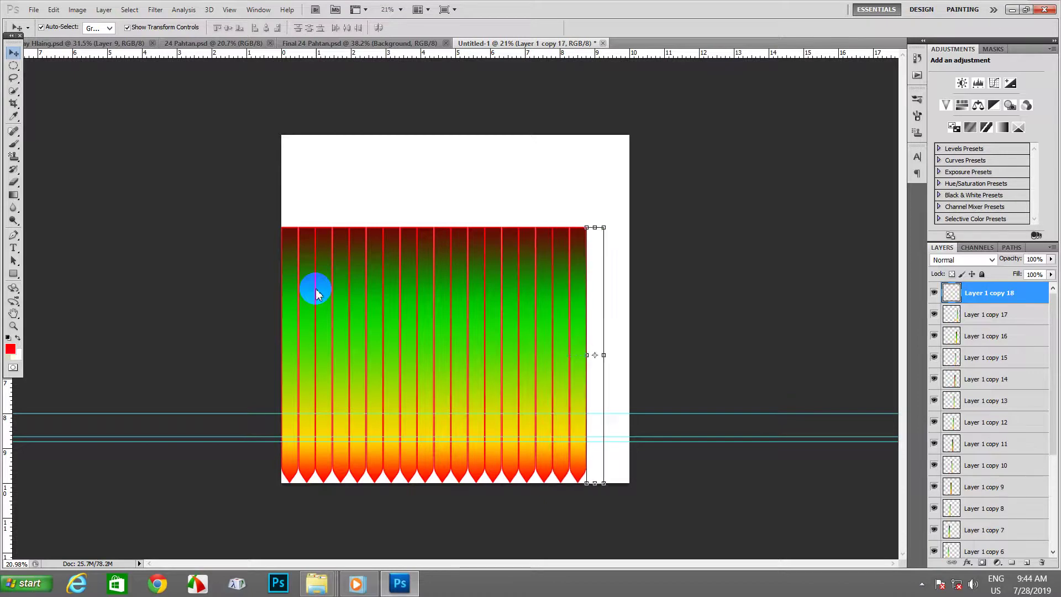
pyautogui.hotkey('ctrl', 'alt', 'shift', 't')
pyautogui.hotkey('ctrl', 'alt', 'shift', 't')
pyautogui.hotkey('ctrl', 'alt', 'shift', 't')
pyautogui.hotkey('ctrl', 'alt', 'shift', 't')
pyautogui.hotkey('ctrl', 'alt', 'shift', 't')
pyautogui.hotkey('ctrl', 'alt', 'shift', 't')
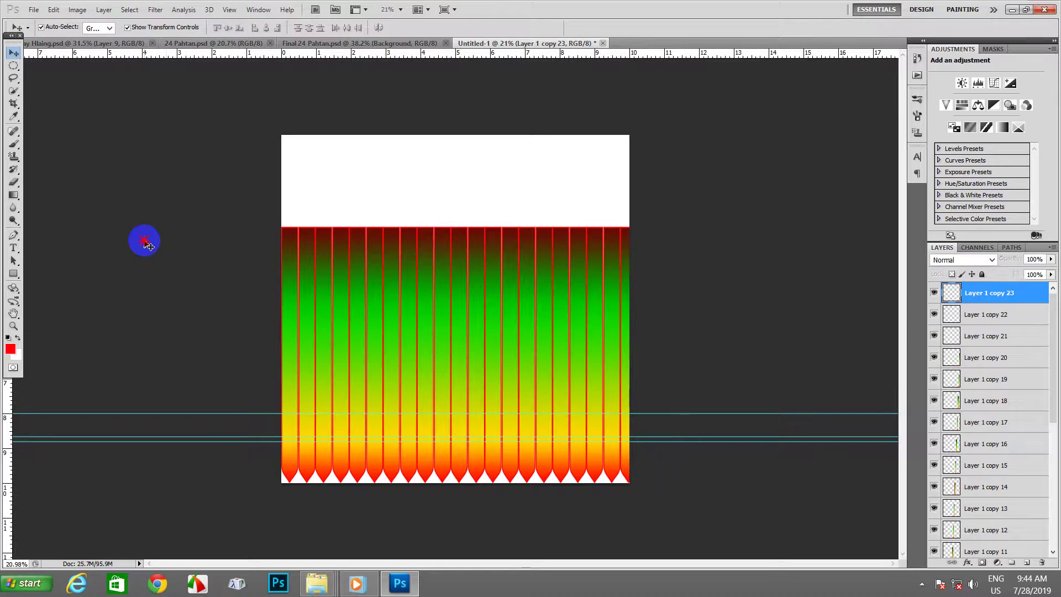
pyautogui.hotkey('alt', ',')
pyautogui.hotkey('alt', 'shift', '.')
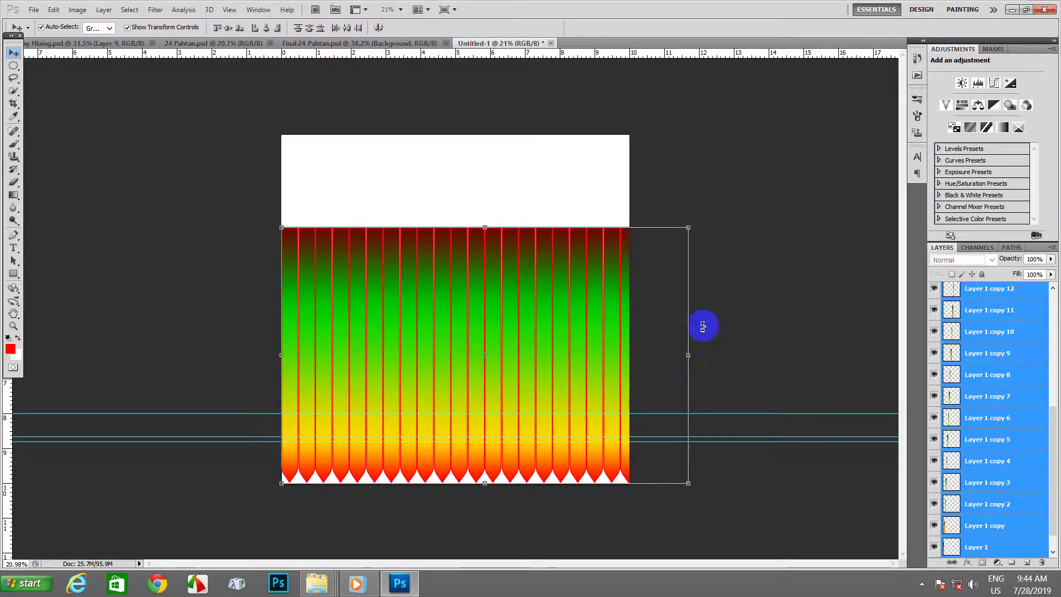
# Scale the row of strips to span exactly the canvas width.
pyautogui.moveTo(689, 227); pyautogui.dragTo(641, 280)
pyautogui.scroll(3, 640, 283)
pyautogui.scroll(2, 639, 283)
pyautogui.scroll(2, 471, 379)
pyautogui.scroll(2, 545, 366)
pyautogui.scroll(1, 550, 375)
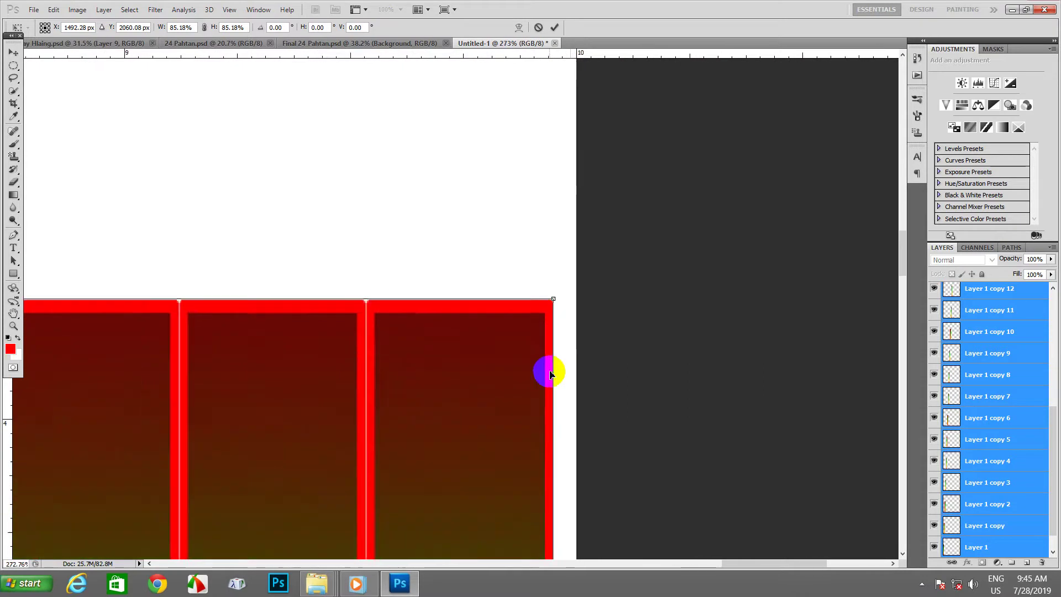
pyautogui.moveTo(553, 299); pyautogui.dragTo(575, 280)
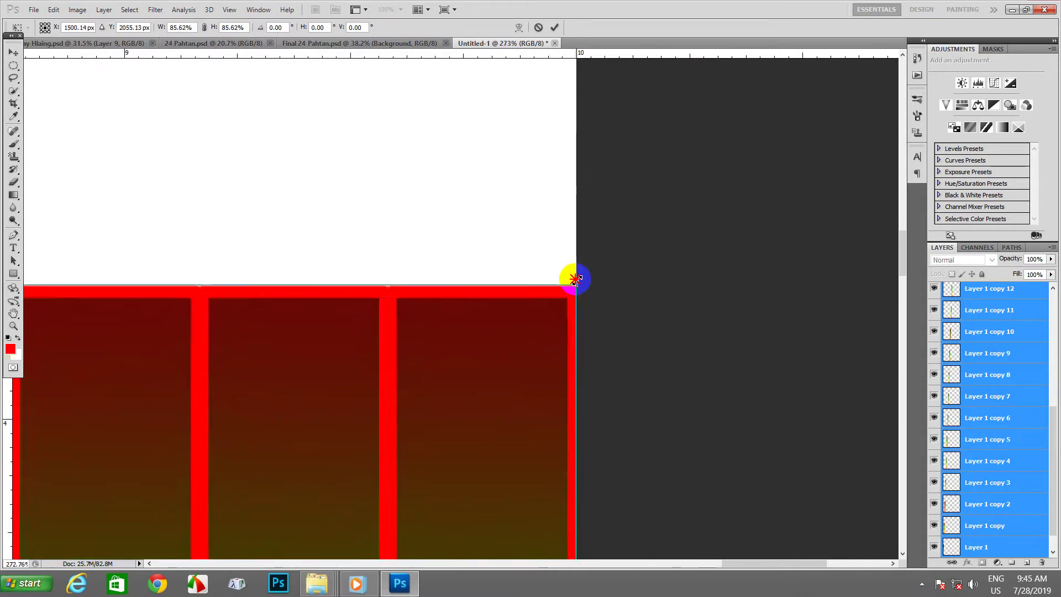
pyautogui.click(556, 27)
# Merge all the strip layers into a single layer.
pyautogui.scroll(-2, 539, 255)
pyautogui.scroll(-2, 531, 255)
pyautogui.scroll(-1, 530, 256)
pyautogui.scroll(-2, 531, 257)
pyautogui.scroll(-1, 531, 257)
pyautogui.scroll(-1, 530, 256)
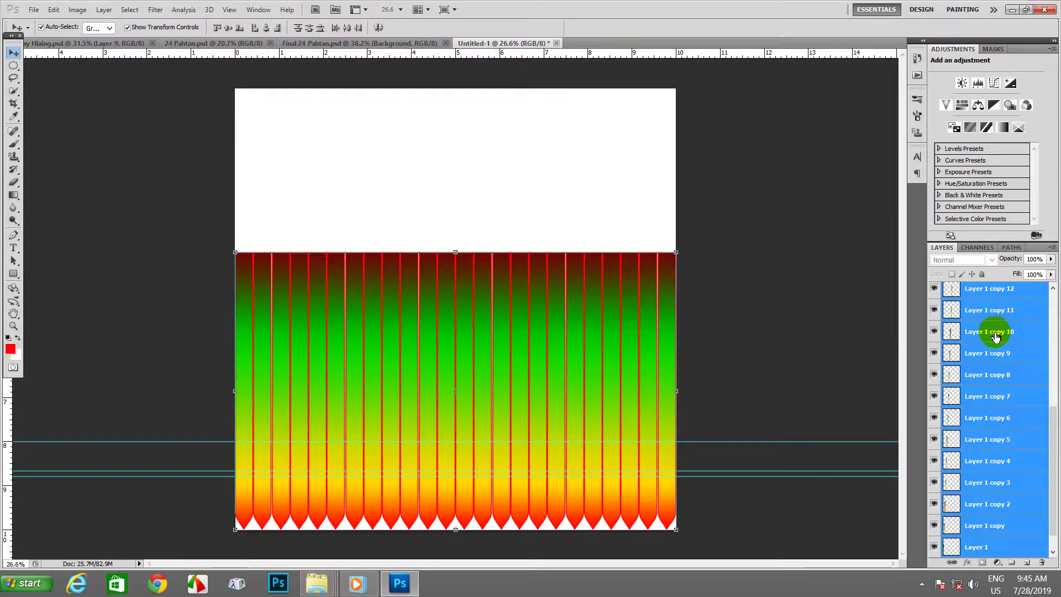
pyautogui.hotkey('ctrl', 'e')
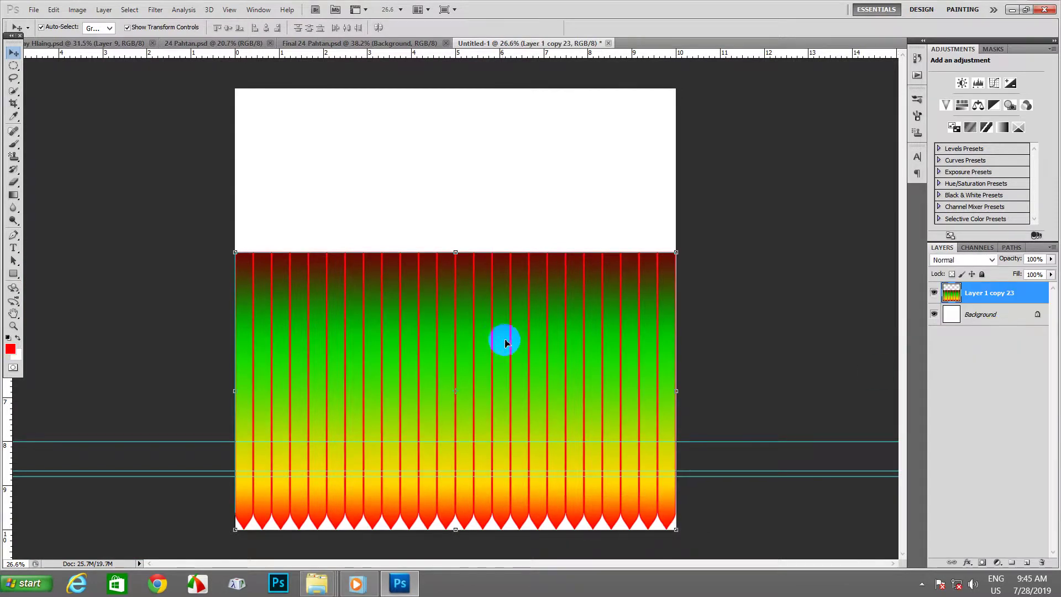
# Stretch the merged strip band slightly taller.
pyautogui.scroll(-1, 494, 339)
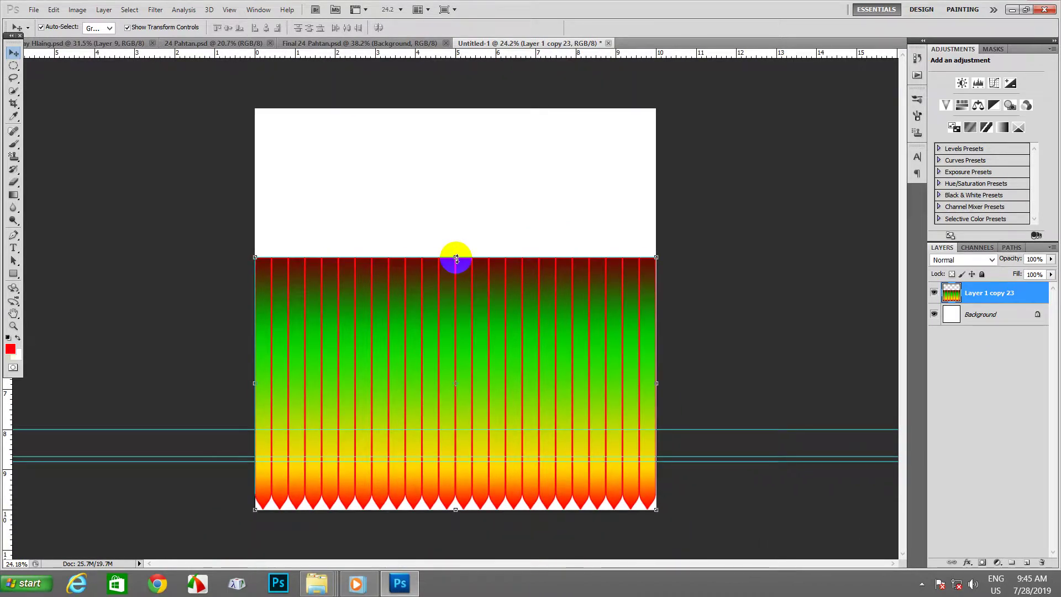
pyautogui.click(456, 257)
pyautogui.moveTo(456, 258); pyautogui.dragTo(450, 239)
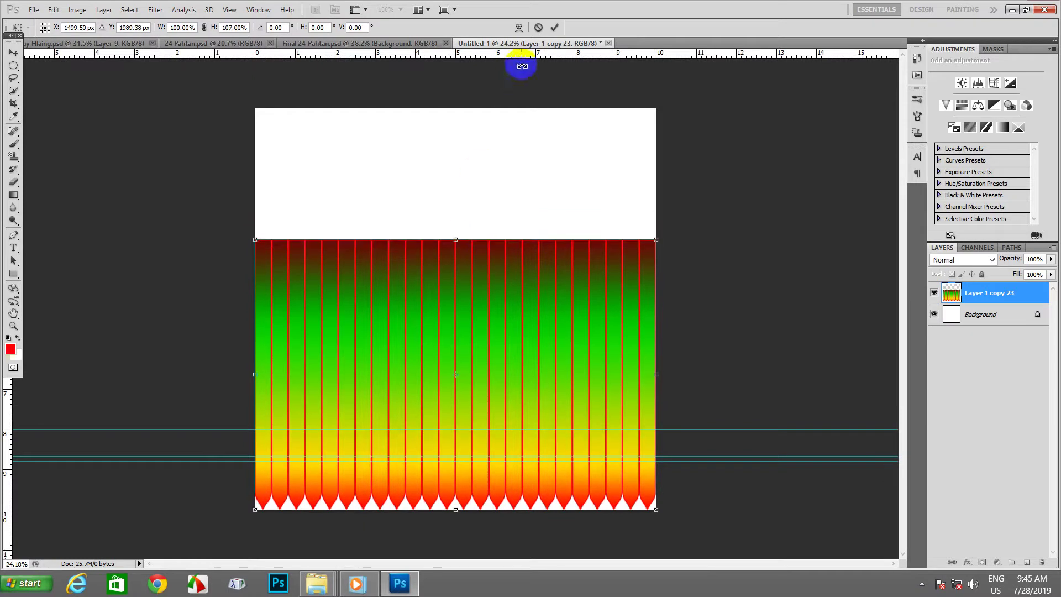
pyautogui.click(554, 28)
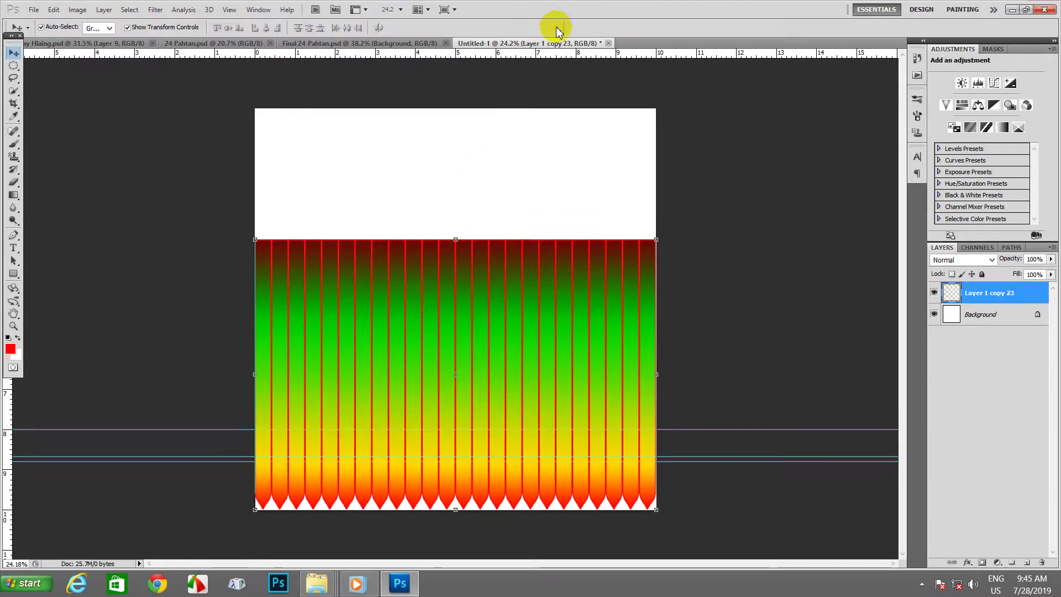
# Trial a Polar Coordinates ring scaled to about 73%, then undo both back to straight strips.
pyautogui.click(155, 10)
pyautogui.moveTo(199, 163)
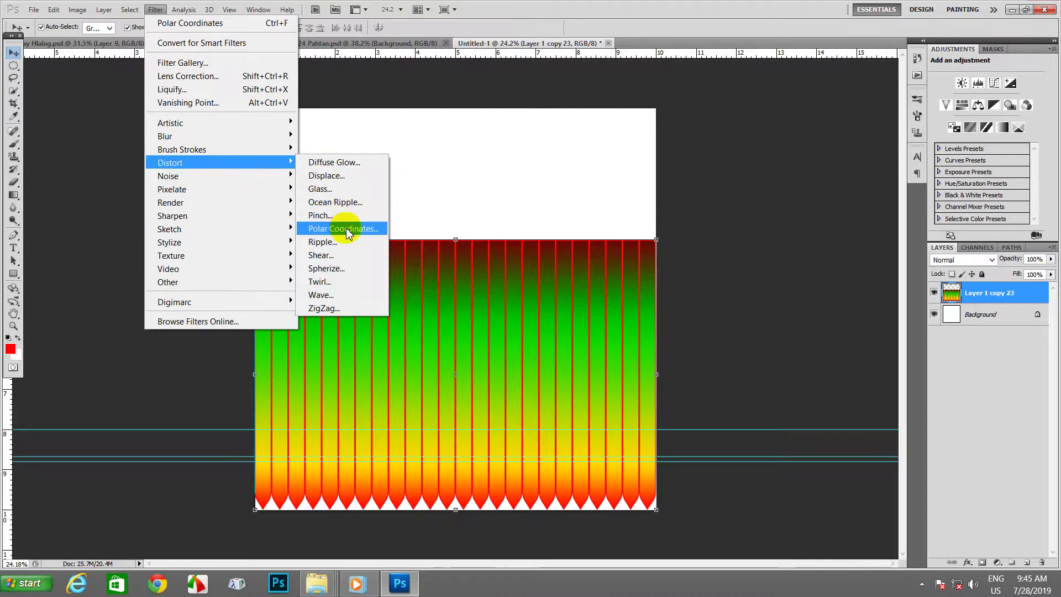
pyautogui.click(346, 228)
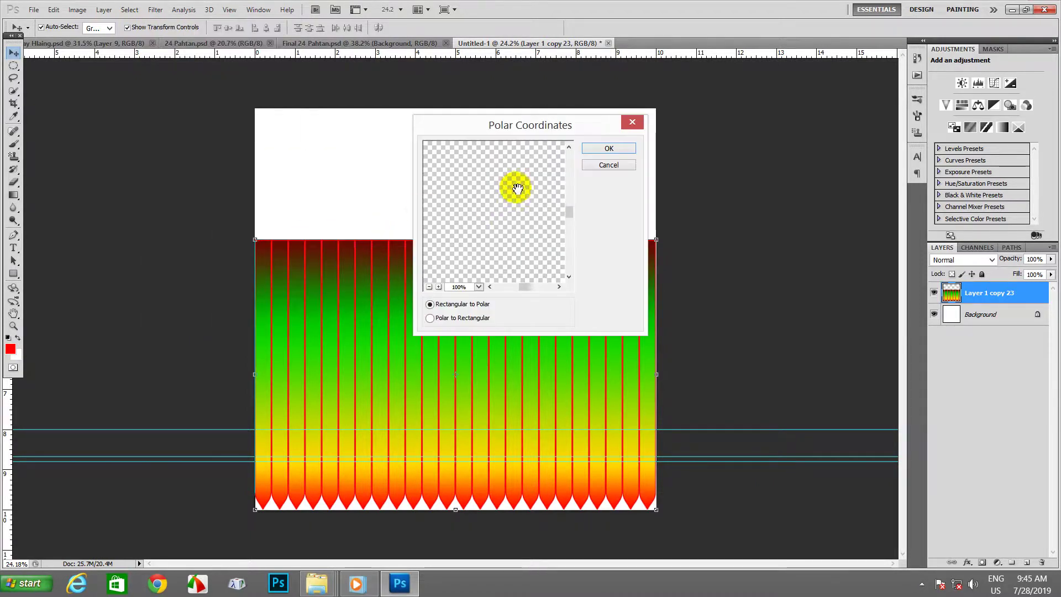
pyautogui.click(608, 149)
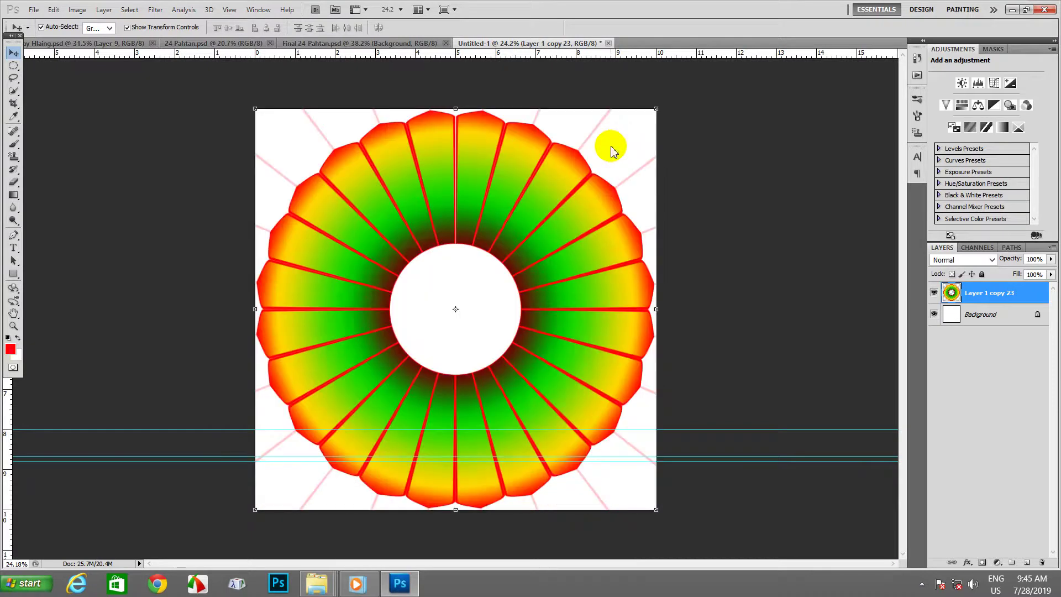
pyautogui.scroll(-1, 546, 203)
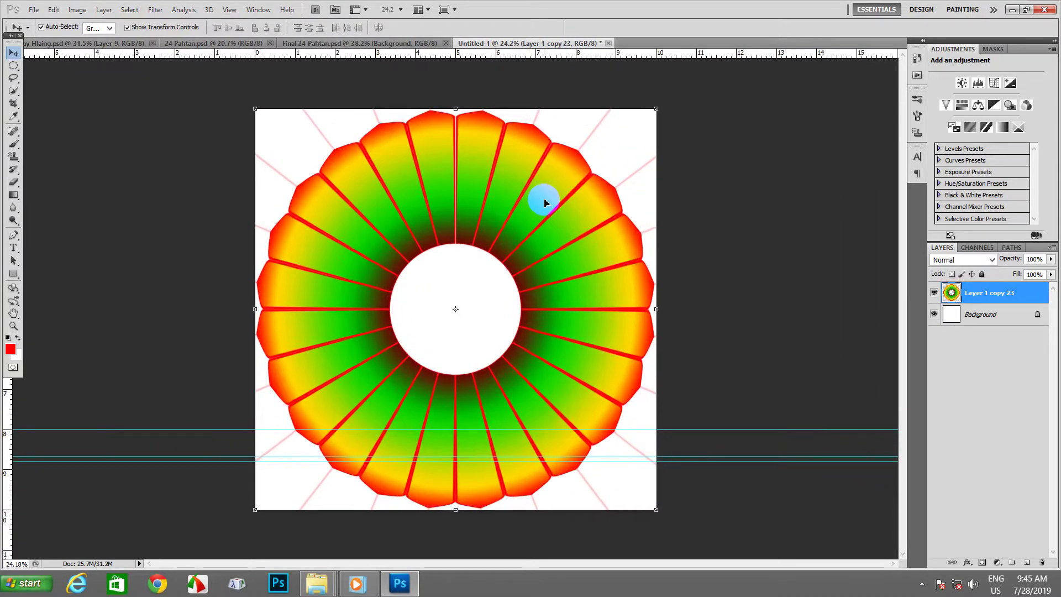
pyautogui.scroll(1, 458, 269)
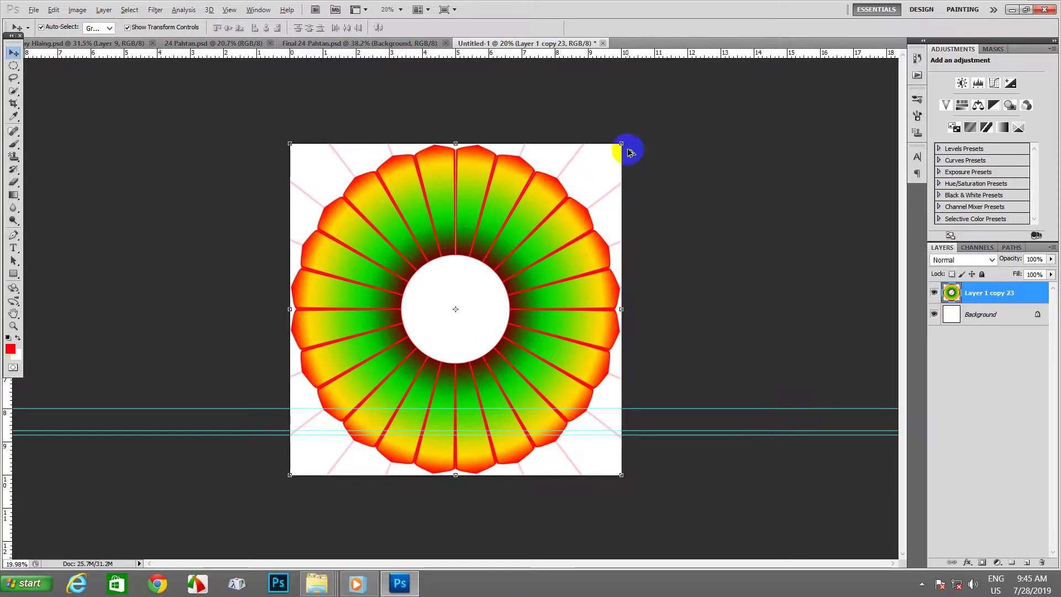
pyautogui.moveTo(623, 144); pyautogui.dragTo(578, 189)
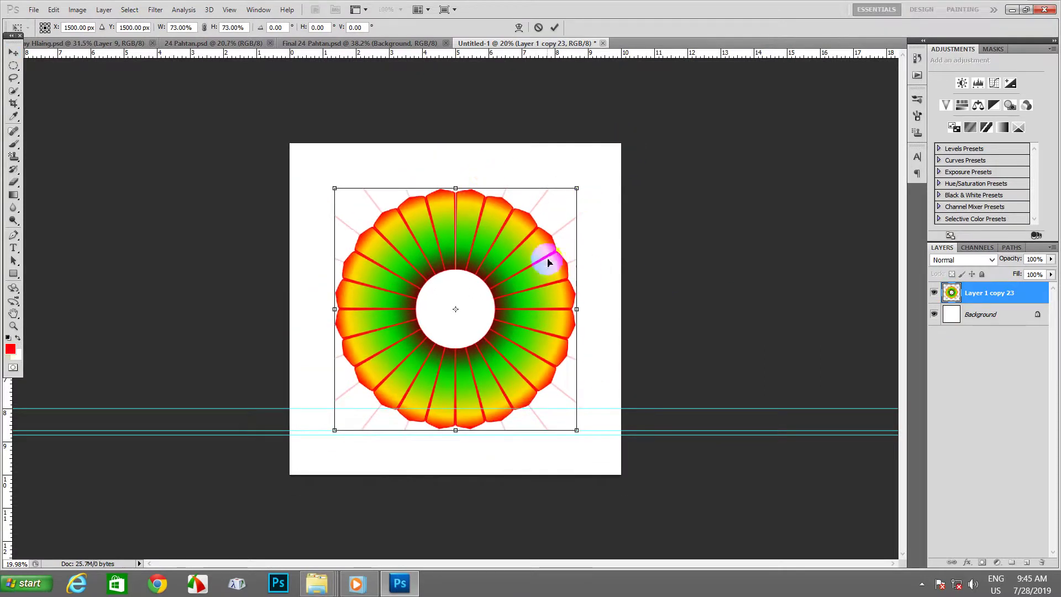
pyautogui.click(553, 27)
pyautogui.scroll(1, 486, 304)
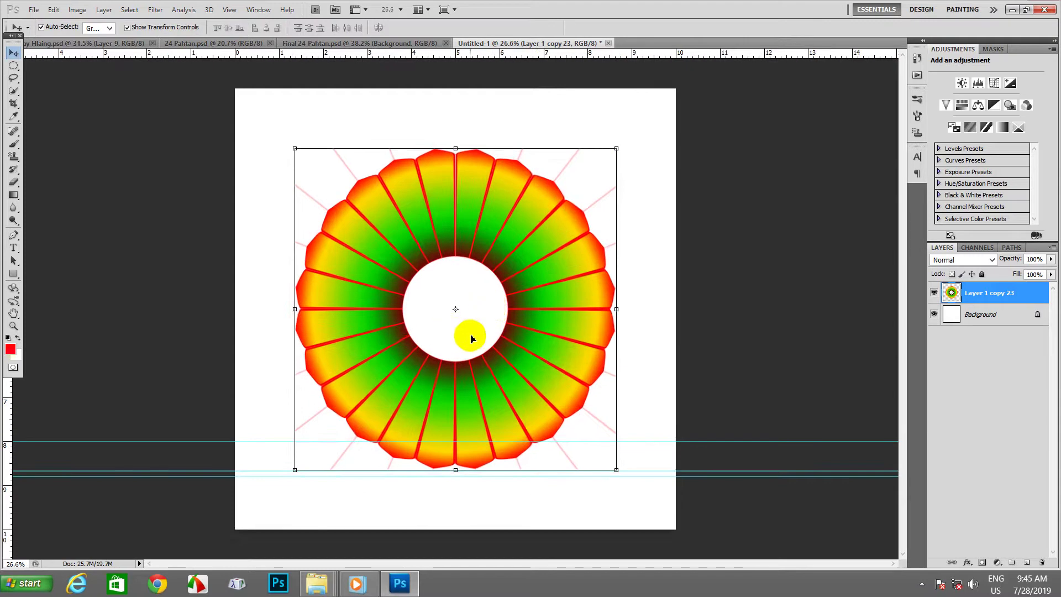
pyautogui.hotkey('ctrl', 'z')
pyautogui.hotkey('ctrl', 'alt', 'z')
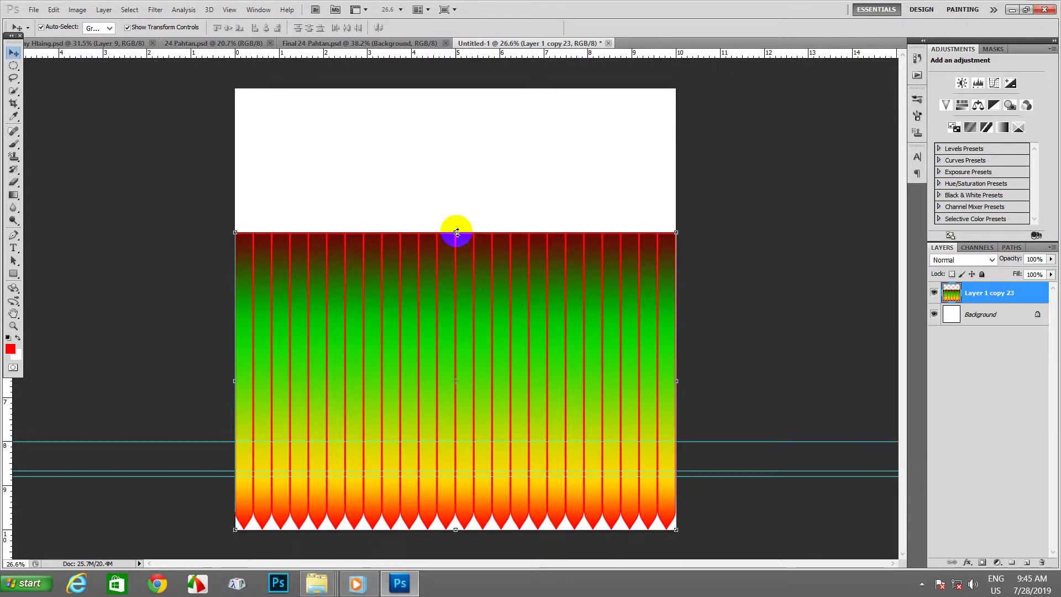
# Shorten the strip band slightly from the top.
pyautogui.moveTo(457, 232); pyautogui.dragTo(454, 258)
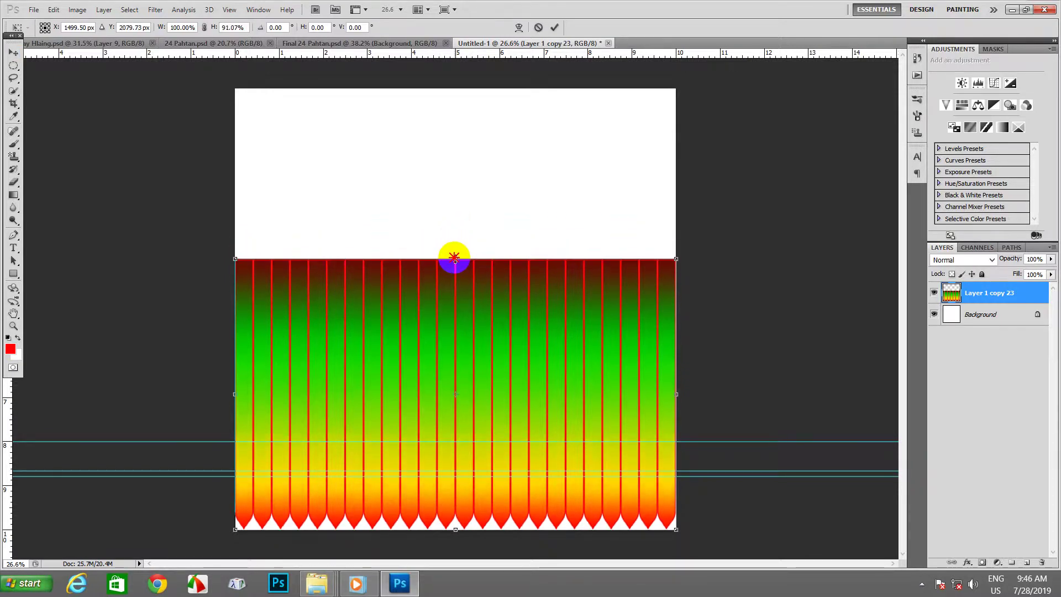
pyautogui.click(554, 27)
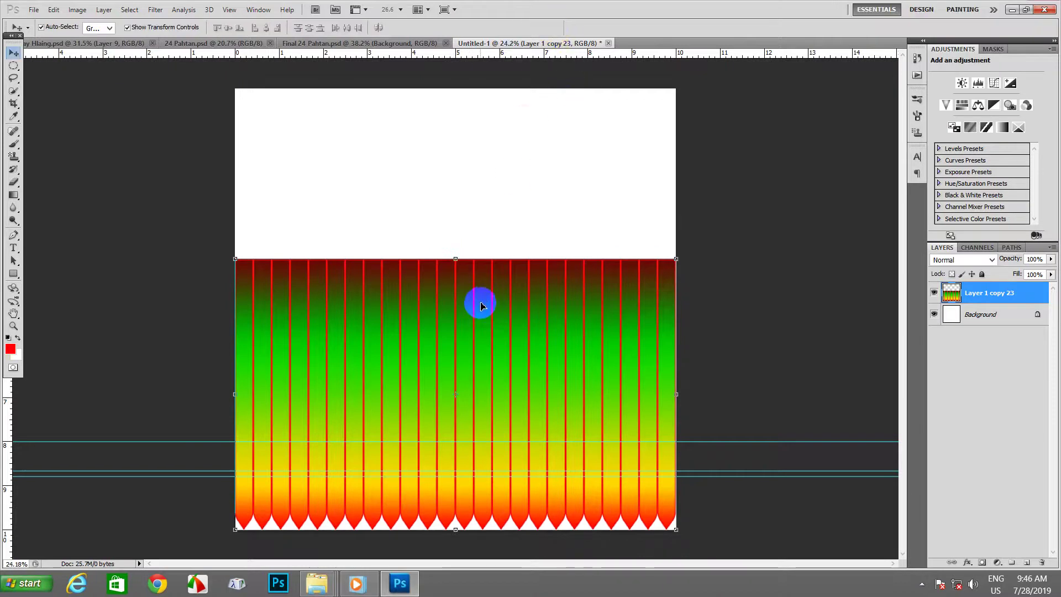
pyautogui.scroll(-1, 481, 305)
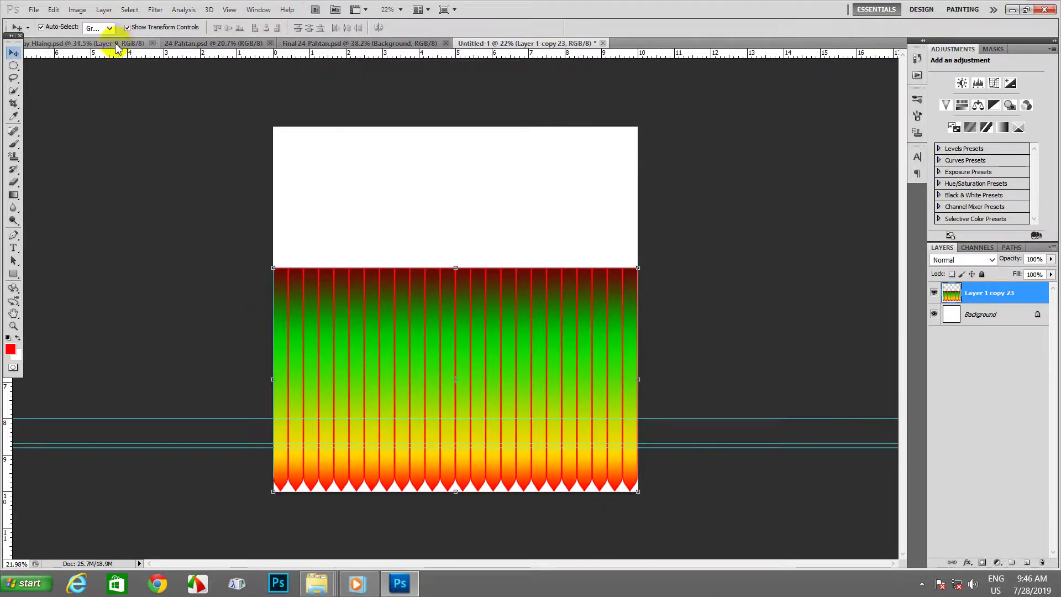
# Apply Polar Coordinates, Rectangular to Polar, bending the stripes into a full ring.
pyautogui.click(156, 10)
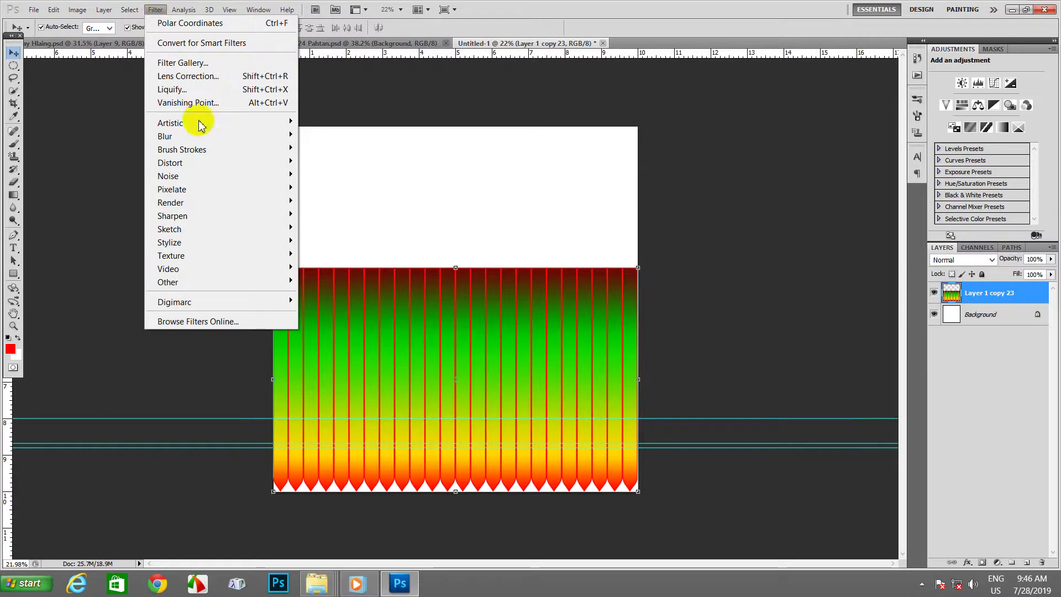
pyautogui.moveTo(170, 163)
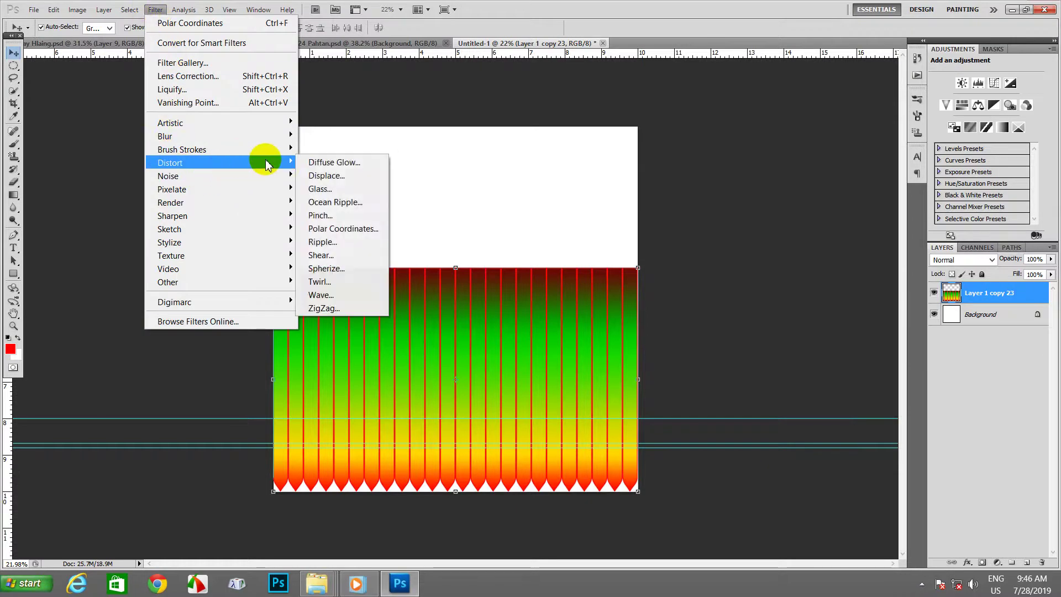
pyautogui.click(343, 227)
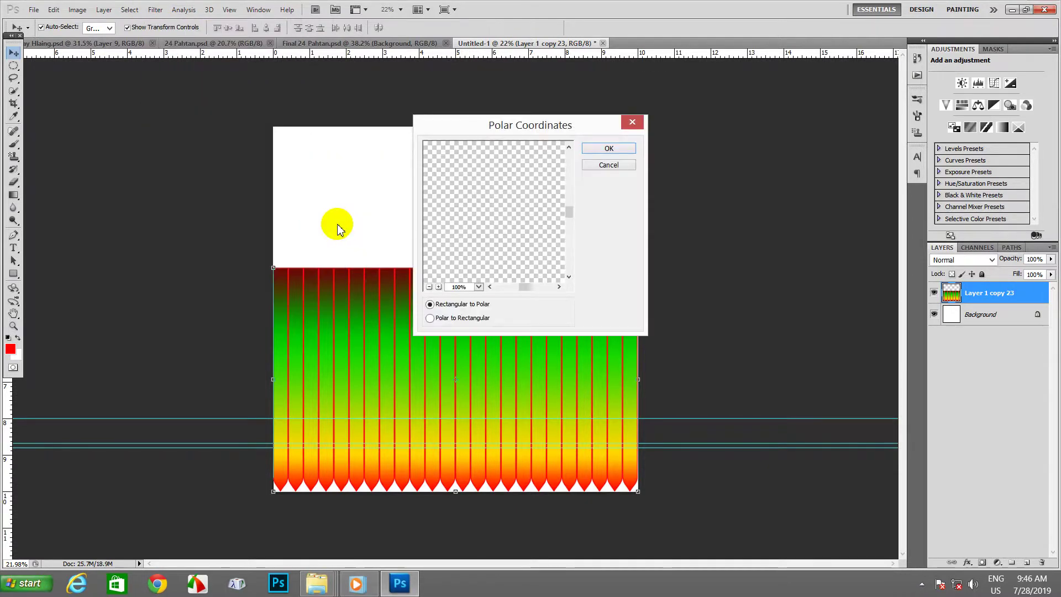
pyautogui.click(618, 149)
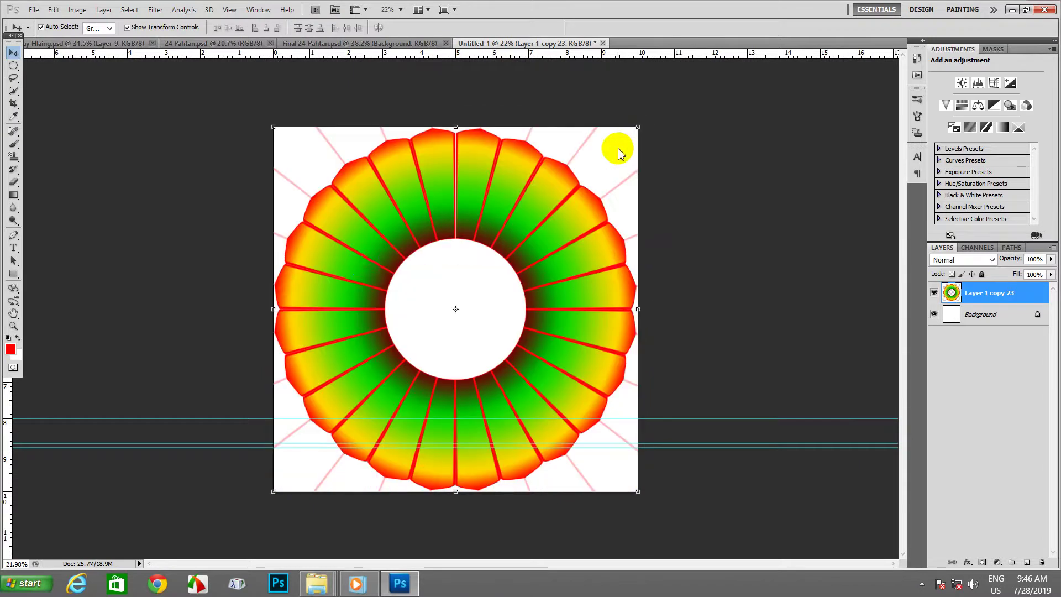
pyautogui.scroll(-1, 367, 261)
pyautogui.scroll(1, 442, 263)
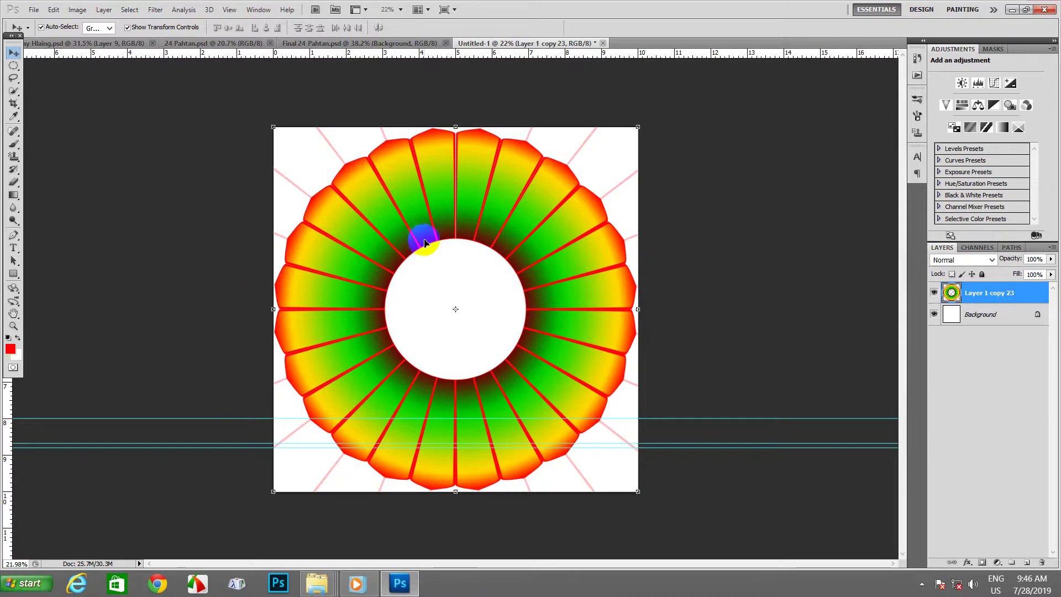
pyautogui.scroll(1, 489, 226)
pyautogui.scroll(-1, 409, 229)
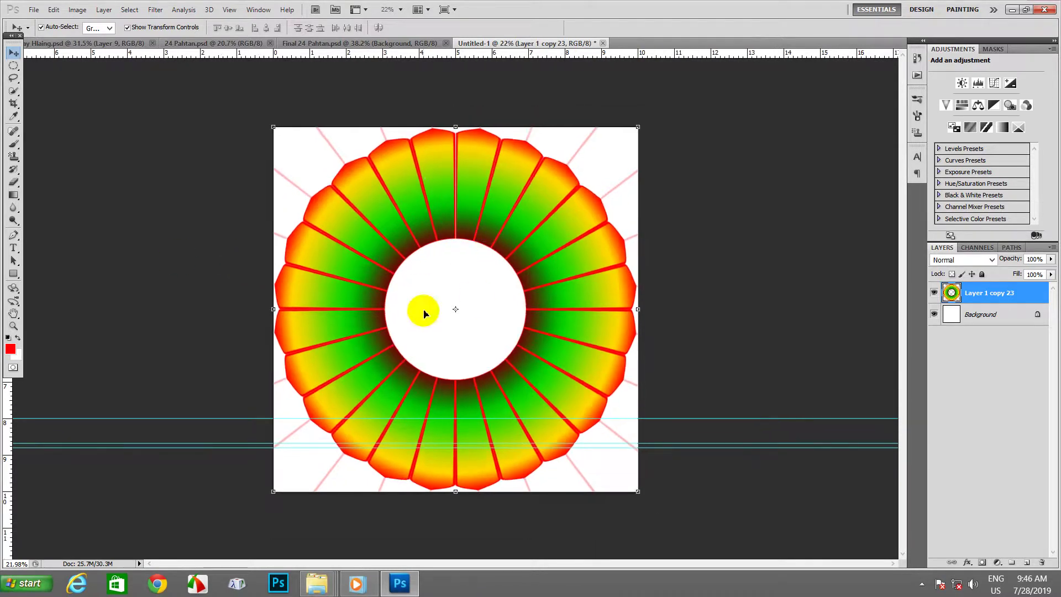
pyautogui.scroll(-1, 453, 306)
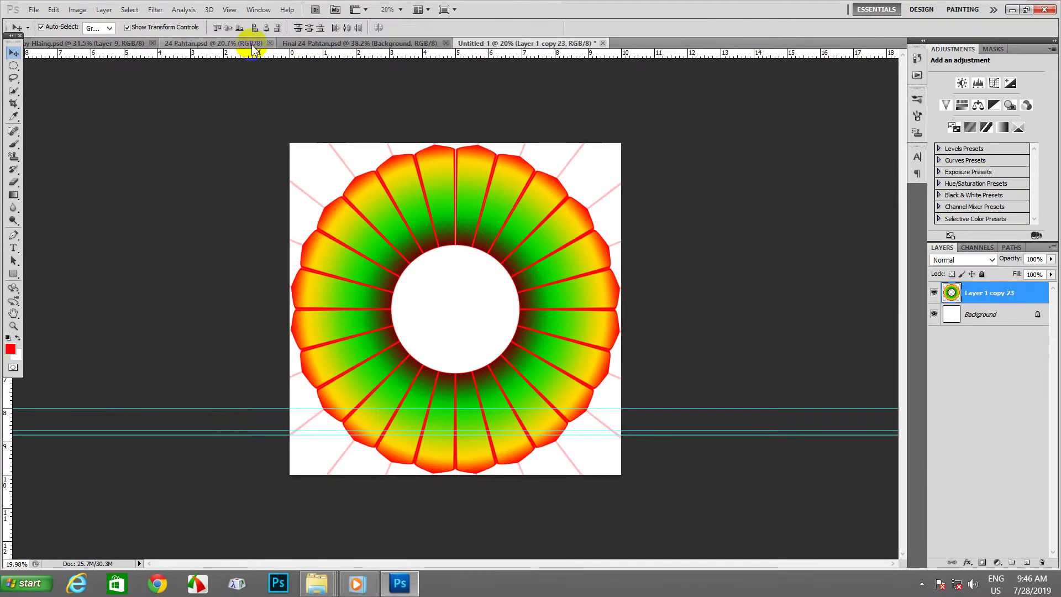
pyautogui.click(251, 43)
pyautogui.scroll(5, 376, 221)
pyautogui.scroll(4, 353, 193)
pyautogui.scroll(-1, 365, 193)
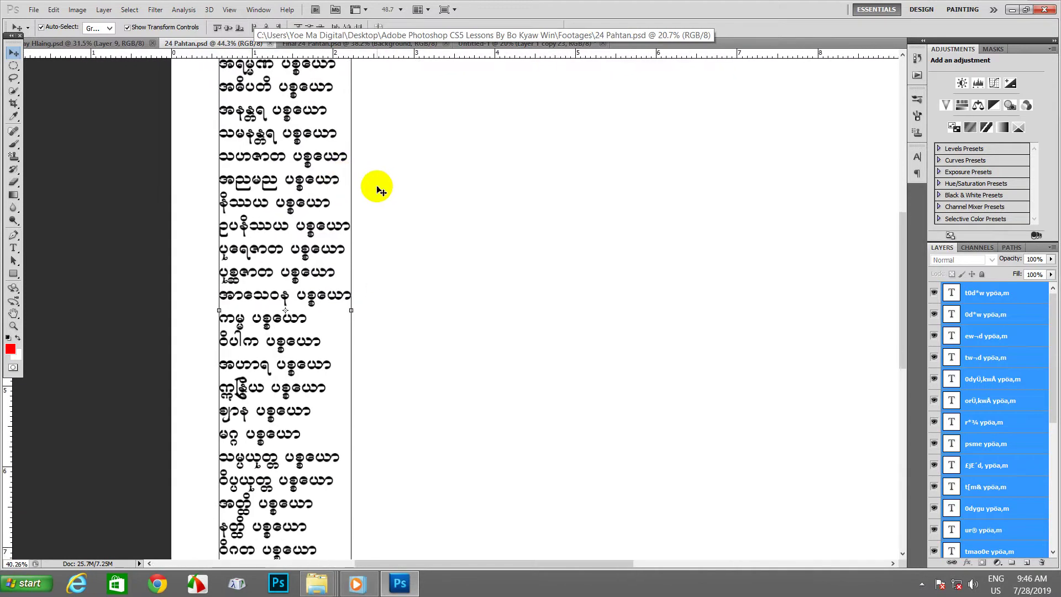
pyautogui.scroll(-2, 379, 185)
pyautogui.scroll(-1, 384, 177)
pyautogui.scroll(1, 389, 174)
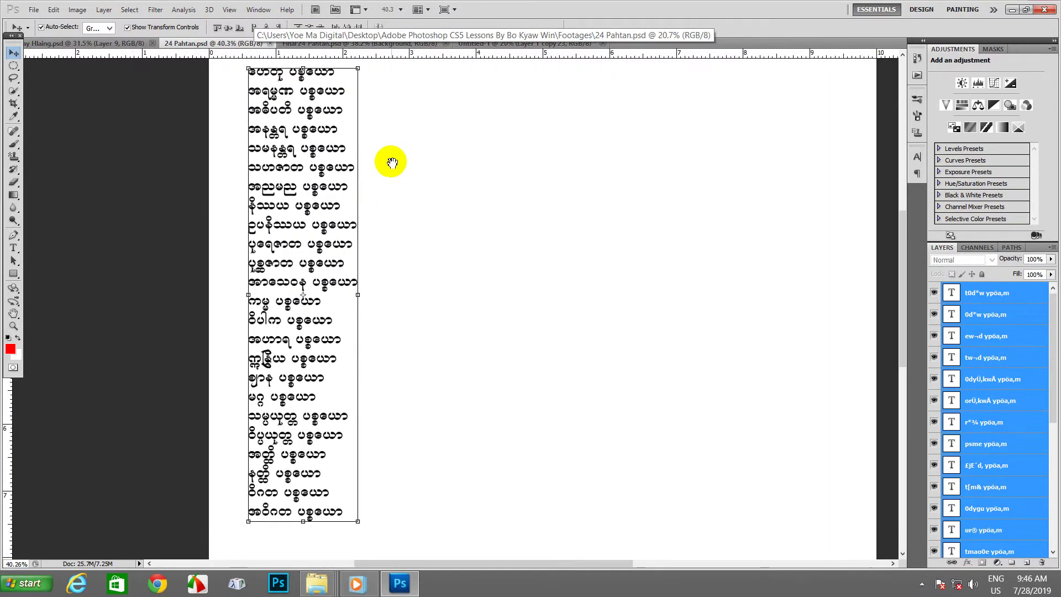
pyautogui.click(344, 138)
pyautogui.click(274, 125)
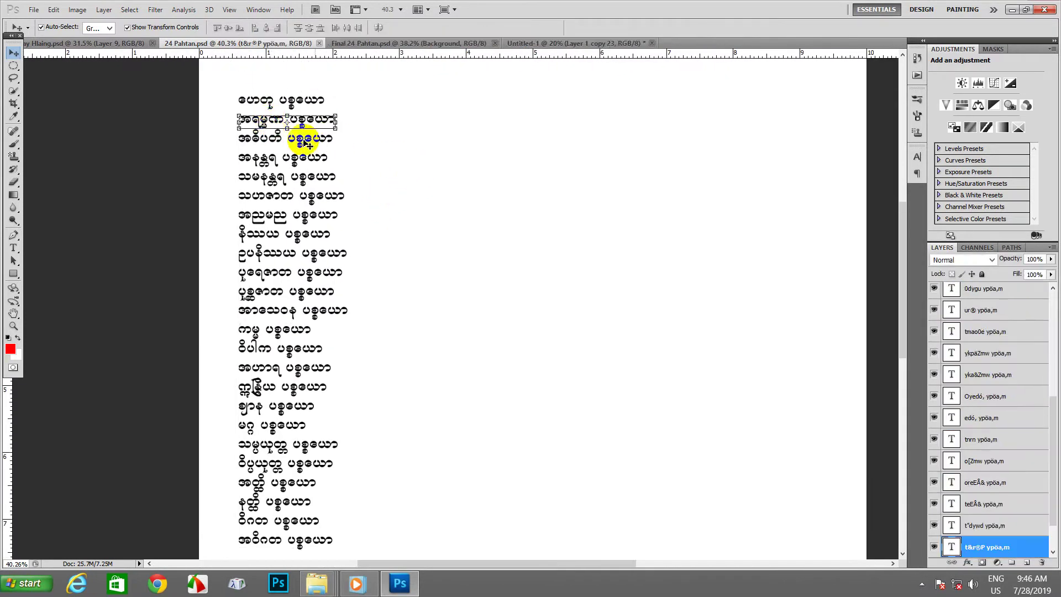
pyautogui.click(350, 135)
pyautogui.scroll(-2, 354, 135)
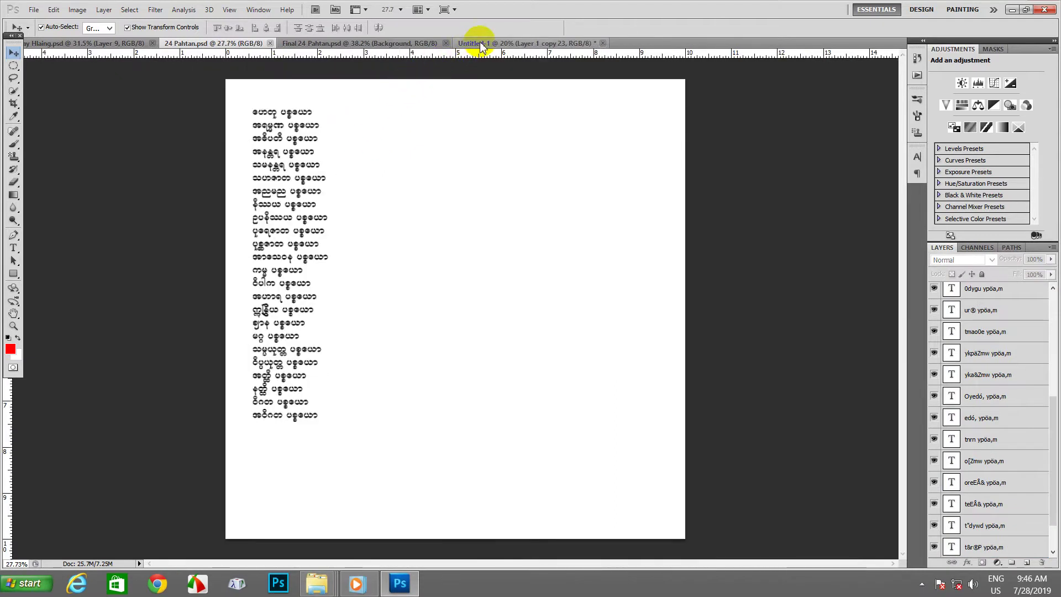
pyautogui.click(479, 45)
pyautogui.scroll(2, 442, 182)
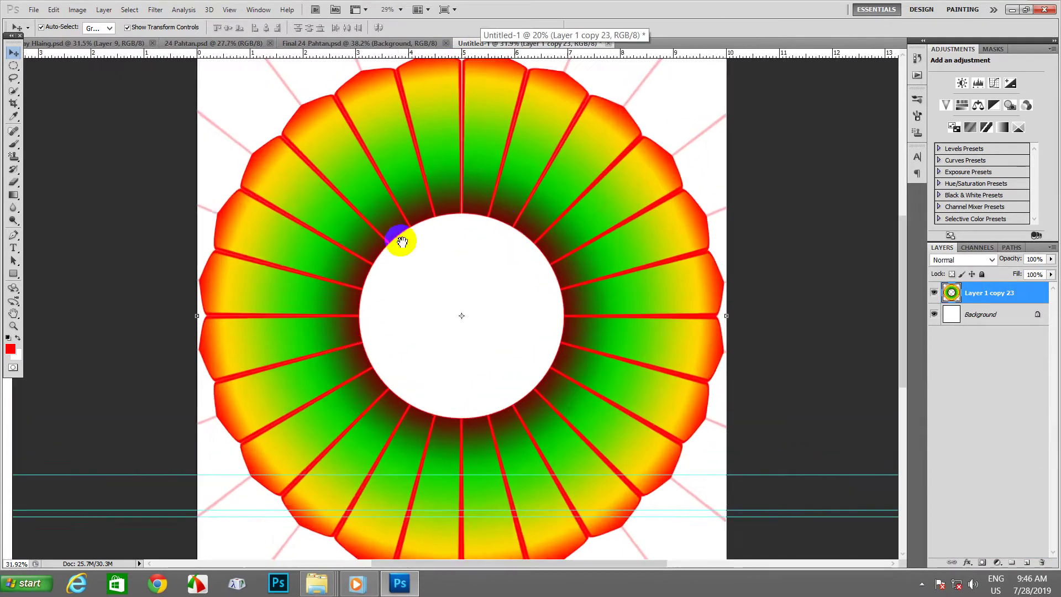
pyautogui.moveTo(402, 241); pyautogui.dragTo(318, 291)
# Start a Horizontal Type text line on the top petal with black text colour.
pyautogui.click(13, 247)
pyautogui.moveTo(15, 251); pyautogui.dragTo(64, 250)
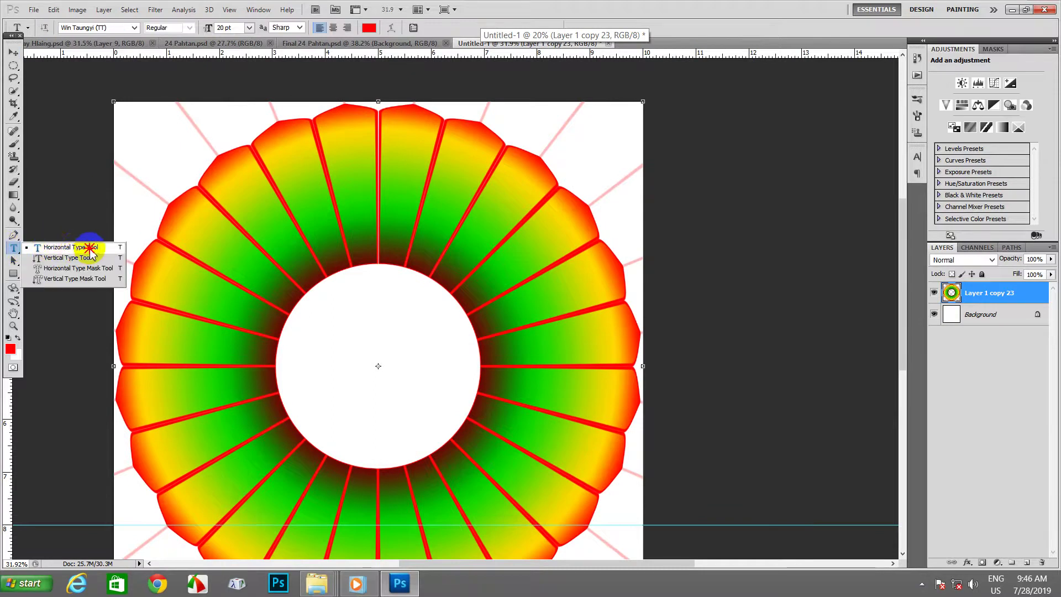
pyautogui.click(343, 298)
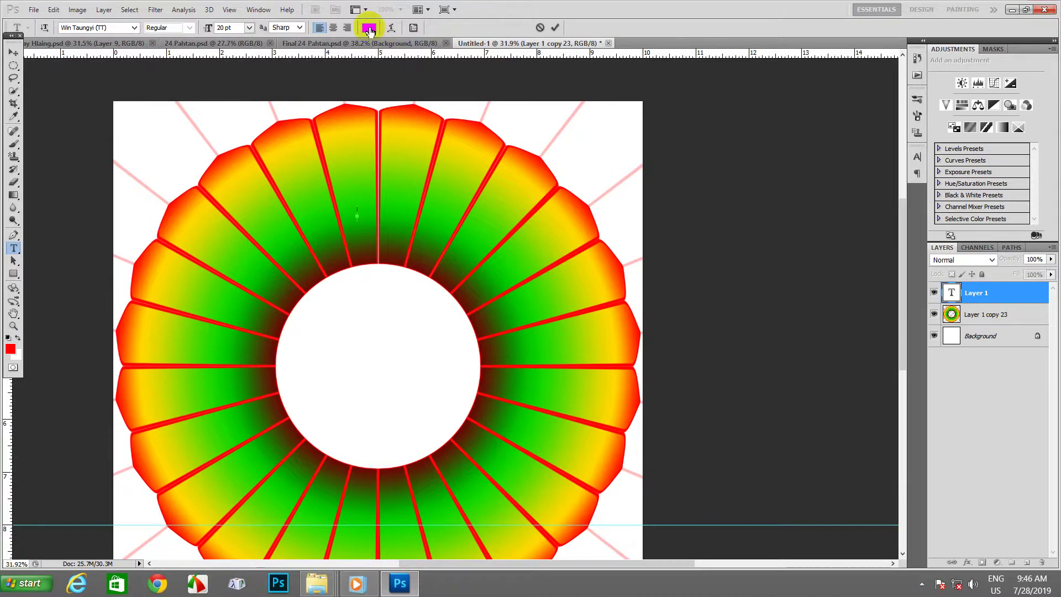
pyautogui.click(369, 27)
pyautogui.click(249, 443)
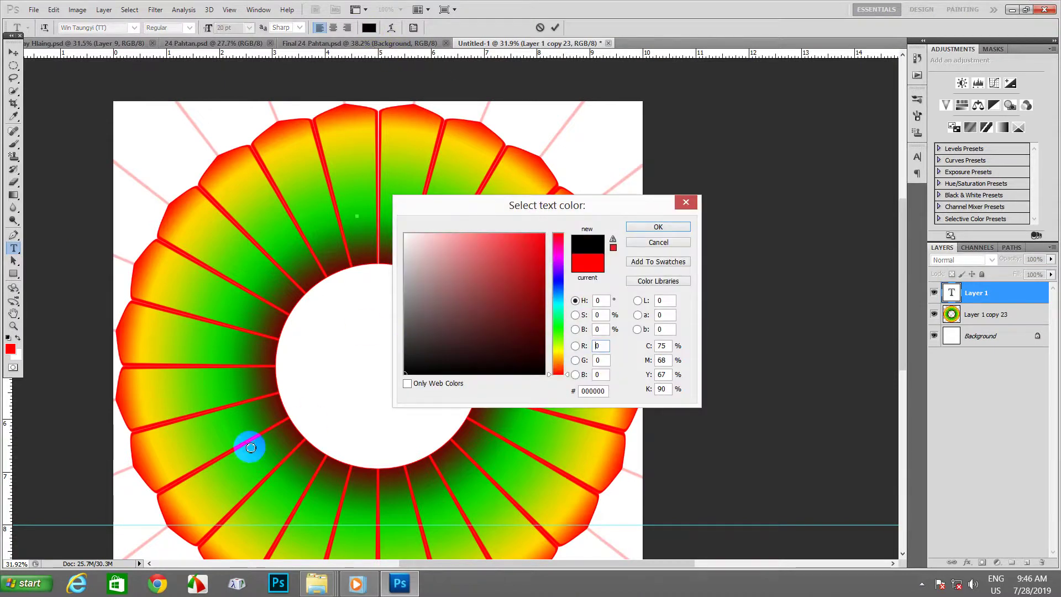
pyautogui.click(664, 226)
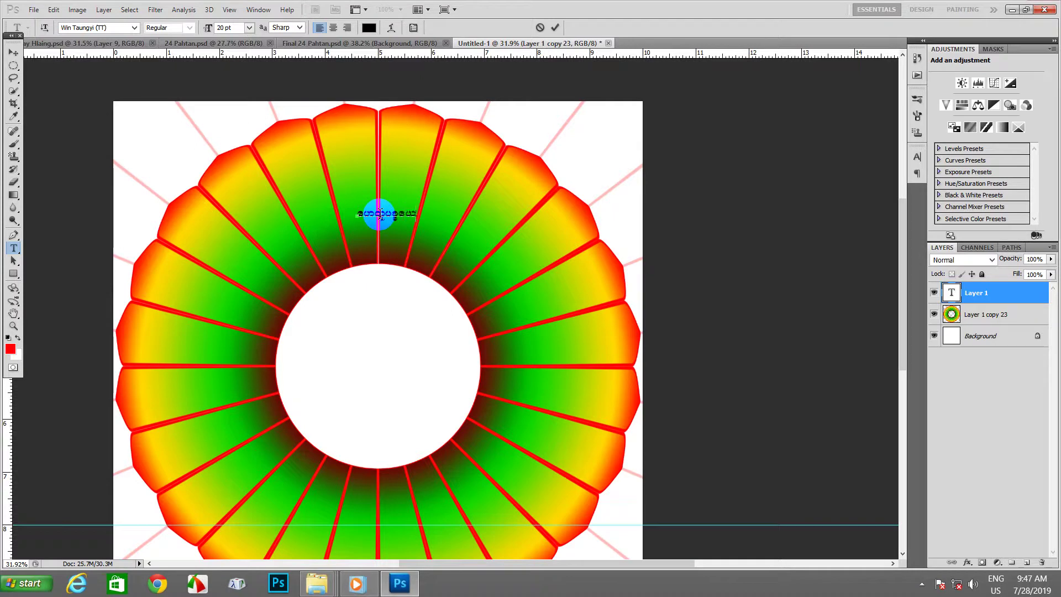
# Select all the Burmese label text and set its font size to 30 pt.
pyautogui.scroll(2, 392, 173)
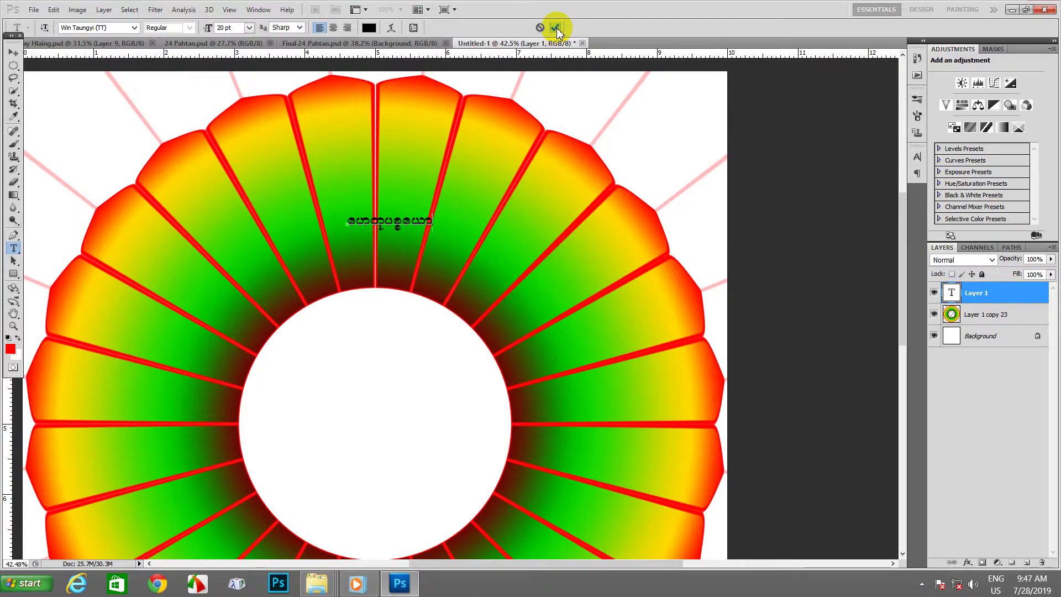
pyautogui.click(409, 225)
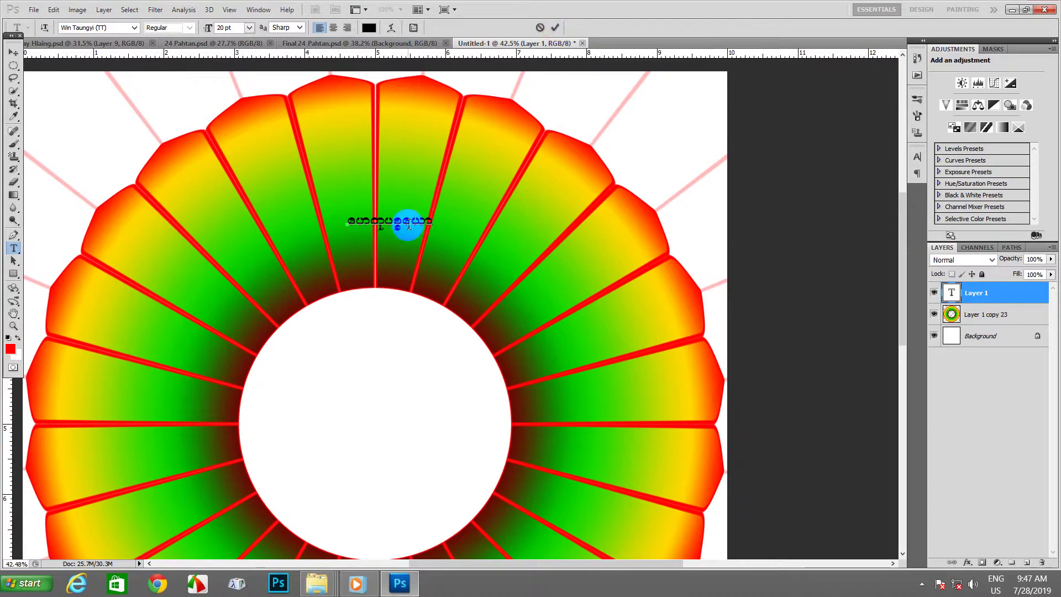
pyautogui.click(155, 10)
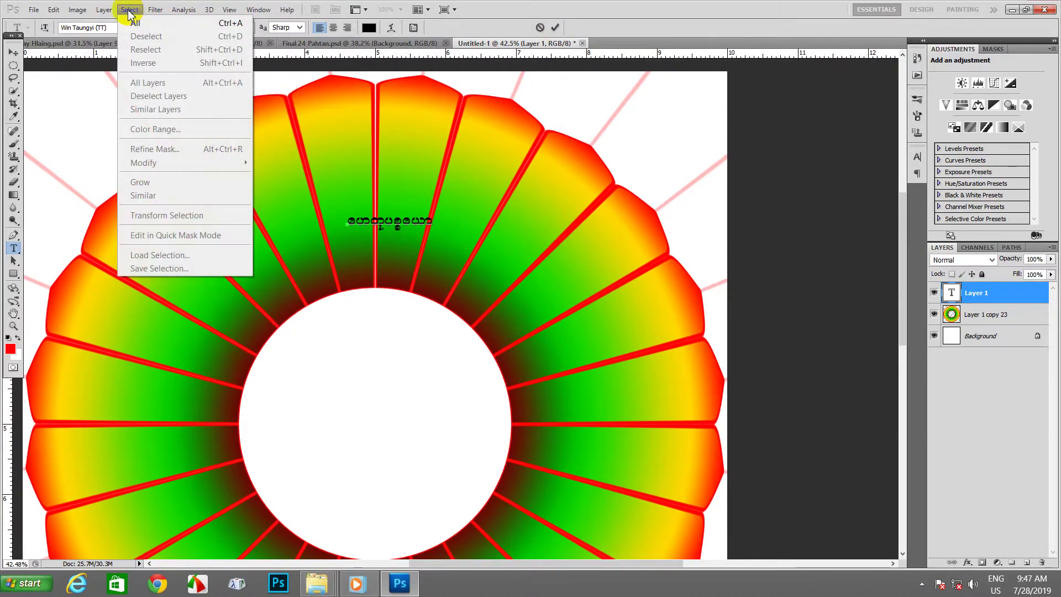
pyautogui.click(138, 23)
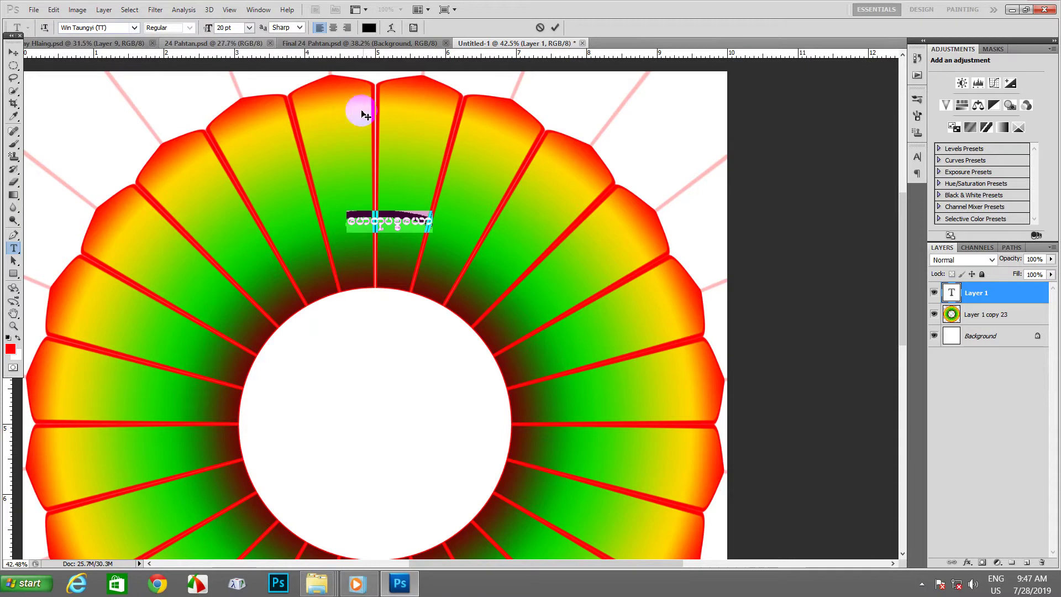
pyautogui.click(232, 29)
pyautogui.write('30')
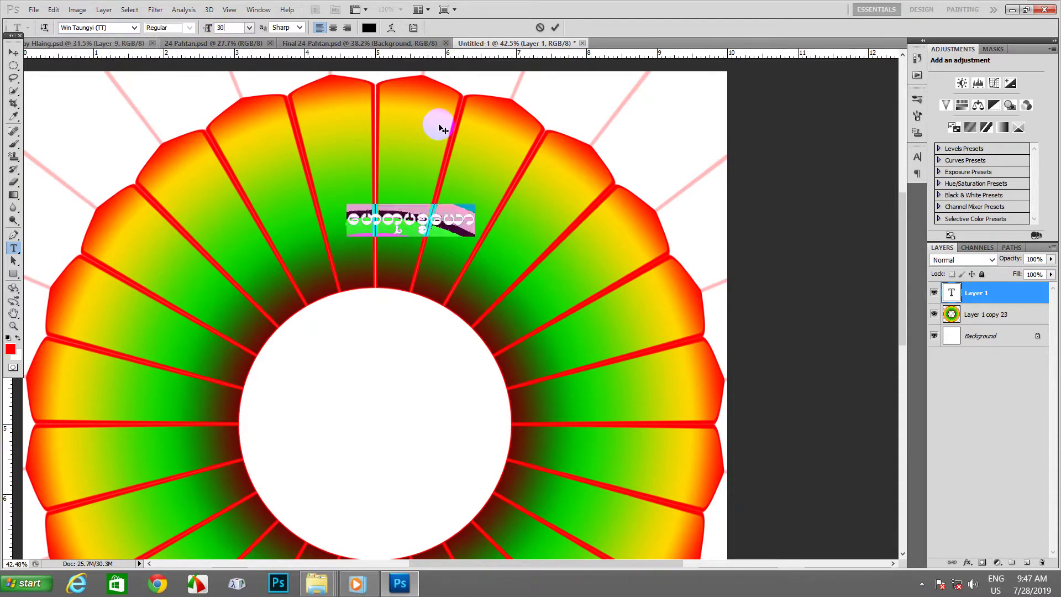
pyautogui.click(555, 27)
pyautogui.click(13, 52)
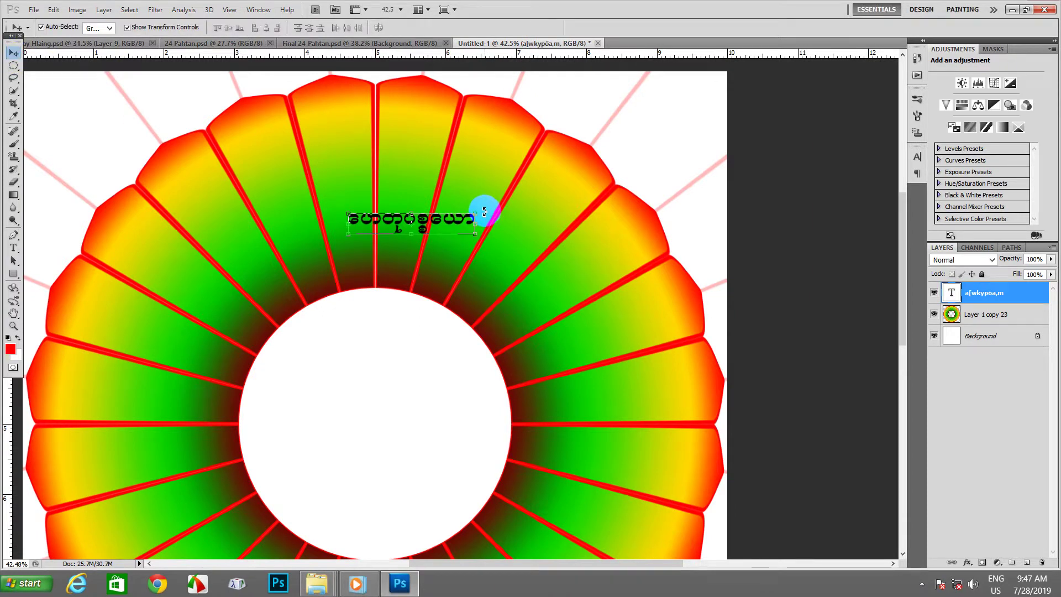
# Rotate the Burmese label about -73° to lie along the top petal, then fit the view.
pyautogui.moveTo(484, 212)
pyautogui.mouseDown()
pyautogui.moveTo(412, 178)
pyautogui.moveTo(409, 155)
pyautogui.mouseUp()
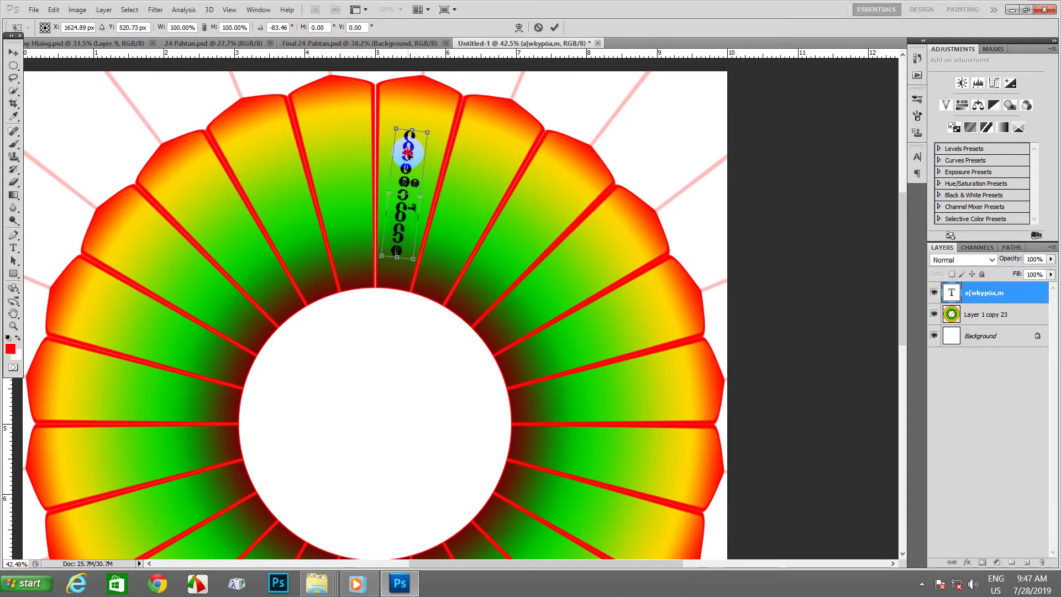
pyautogui.click(554, 27)
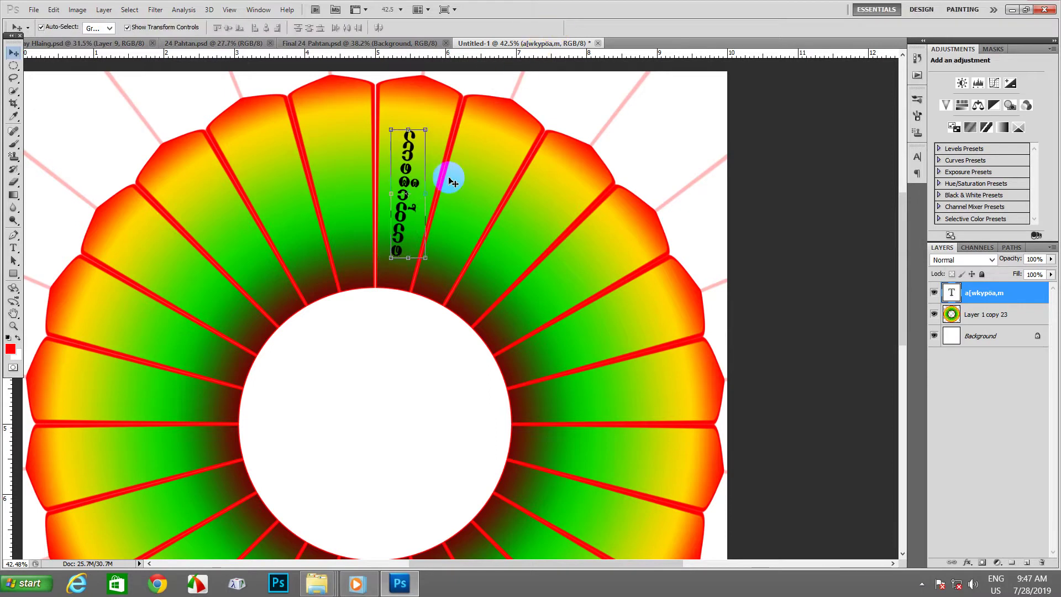
pyautogui.hotkey('ctrl', '0')
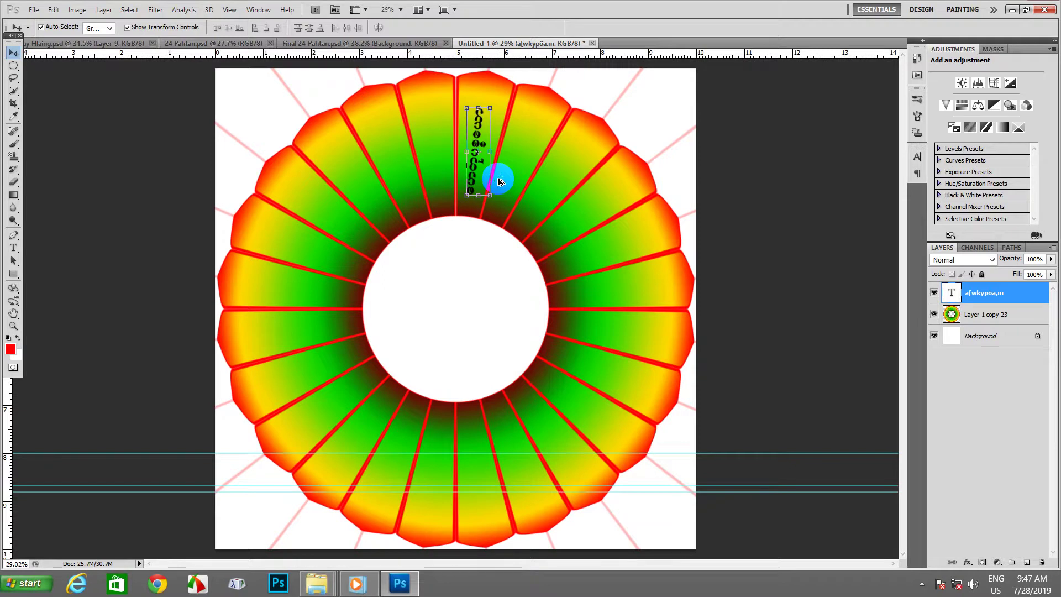
# Duplicate the Burmese label in a free transform and nudge the copy to the right.
pyautogui.hotkey('ctrl', 't')
pyautogui.hotkey('alt', 'Right')
pyautogui.hotkey('shift', 'Right')
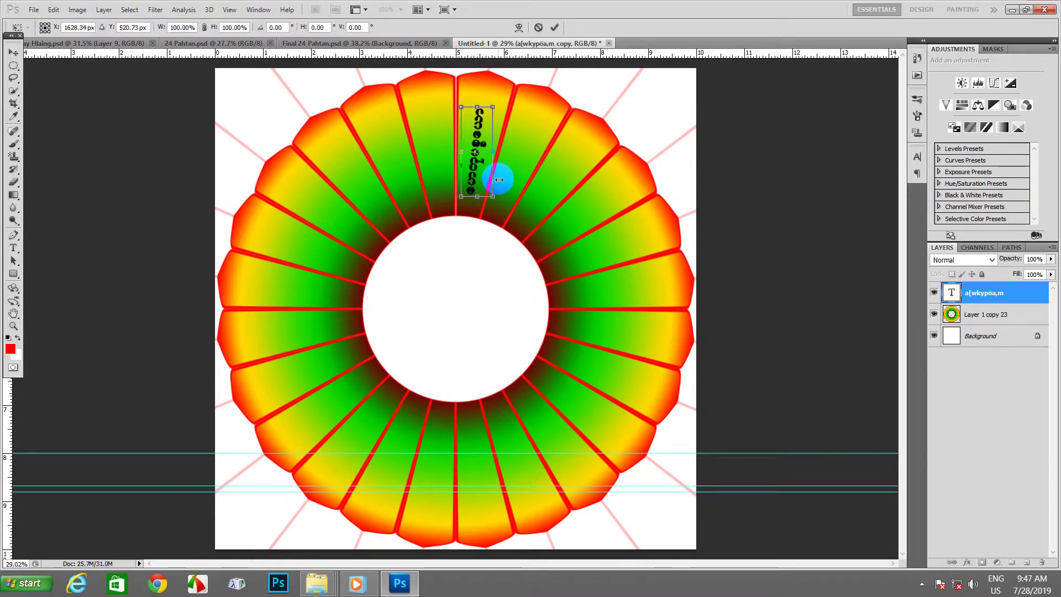
pyautogui.press('Right')
pyautogui.press('Right')
pyautogui.press('Right')
pyautogui.hotkey('shift', 'Right')
pyautogui.press('Right')
pyautogui.press('Right')
pyautogui.press('Right')
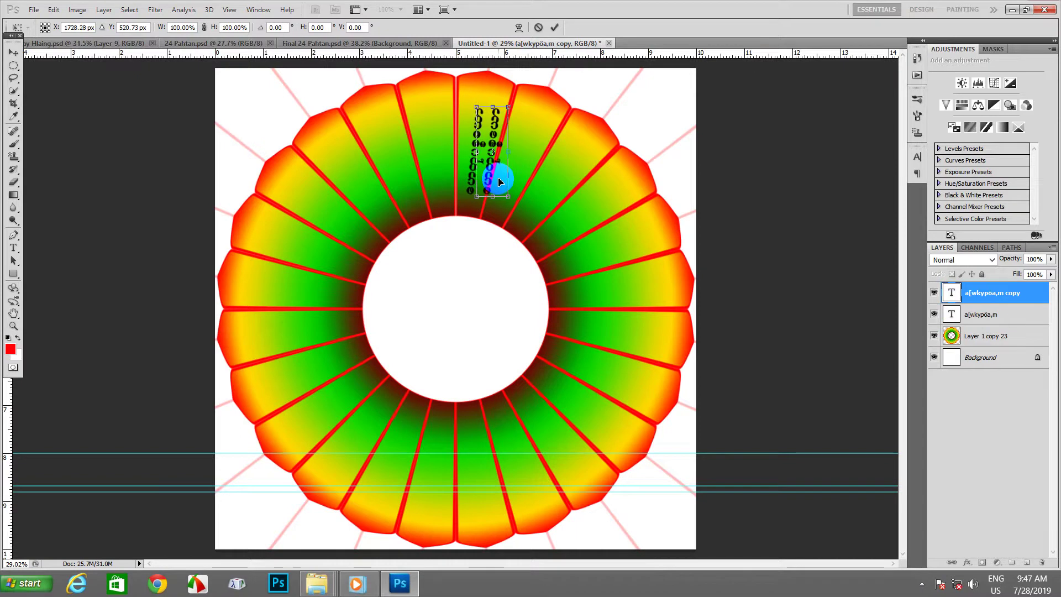
pyautogui.press('Right')
pyautogui.press('Right')
# Tilt the copy about 17° and place it in the next petal clockwise.
pyautogui.hotkey('alt', 'Right')
pyautogui.hotkey('shift', 'Right')
pyautogui.press('Right')
pyautogui.press('Right')
pyautogui.press('Right')
pyautogui.press('Right')
pyautogui.press('Right')
pyautogui.press('Right')
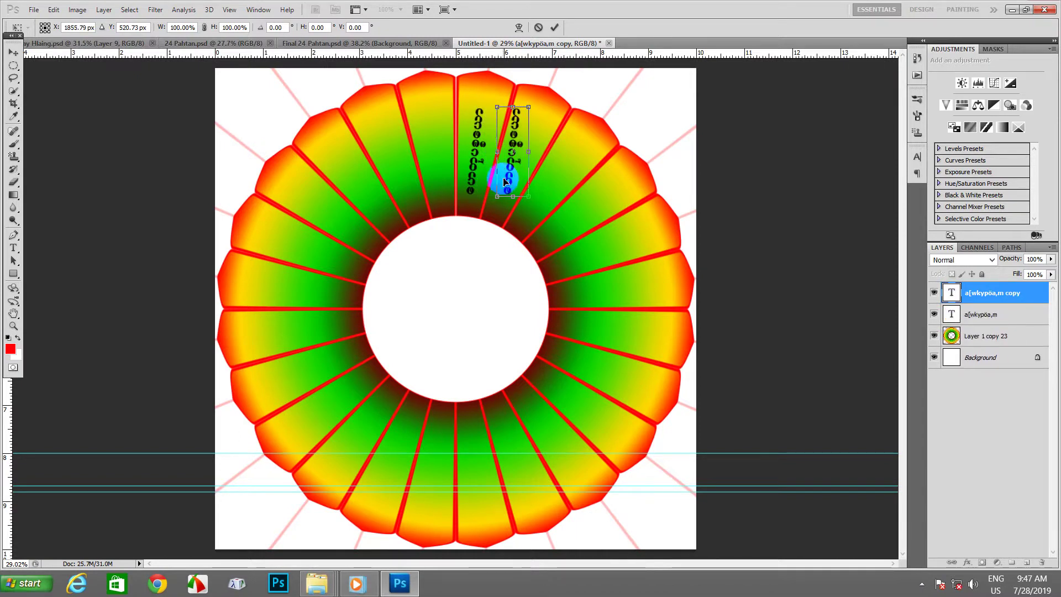
pyautogui.moveTo(542, 103); pyautogui.dragTo(547, 142)
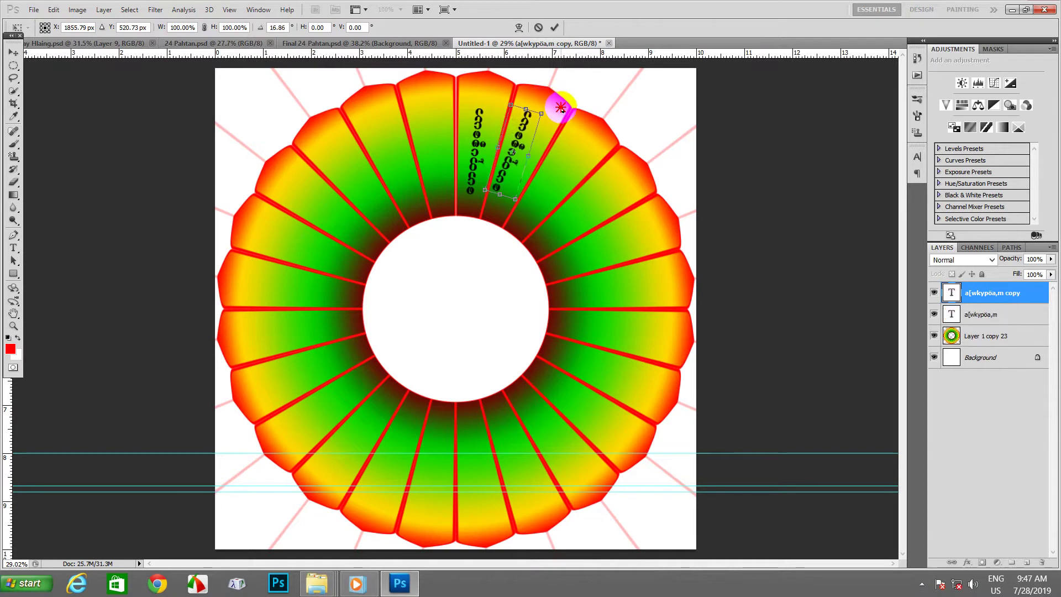
pyautogui.moveTo(521, 133)
pyautogui.mouseDown()
pyautogui.moveTo(525, 144)
pyautogui.moveTo(560, 126)
pyautogui.mouseUp()
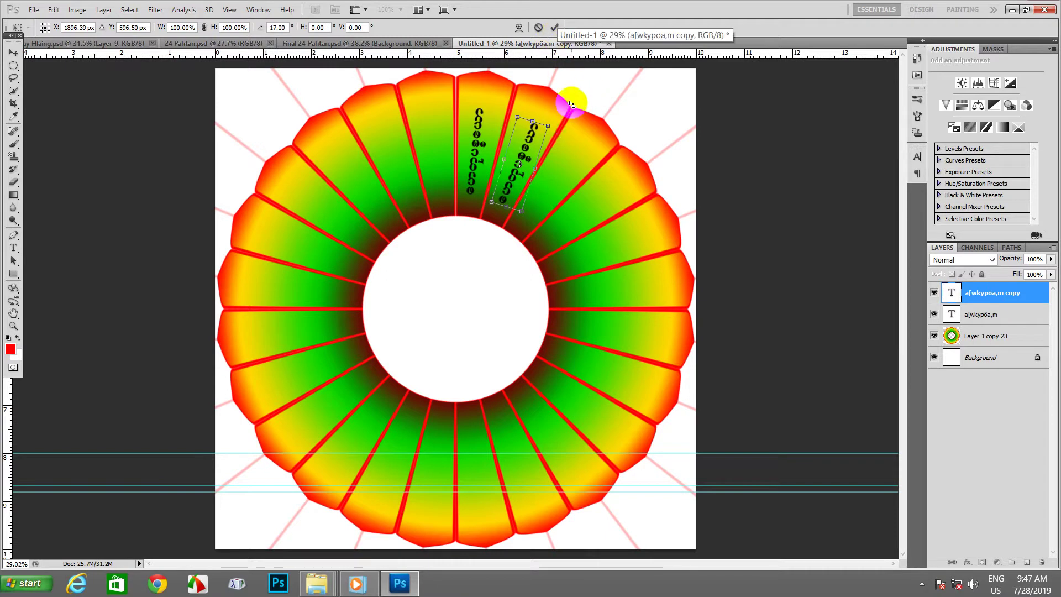
pyautogui.click(554, 28)
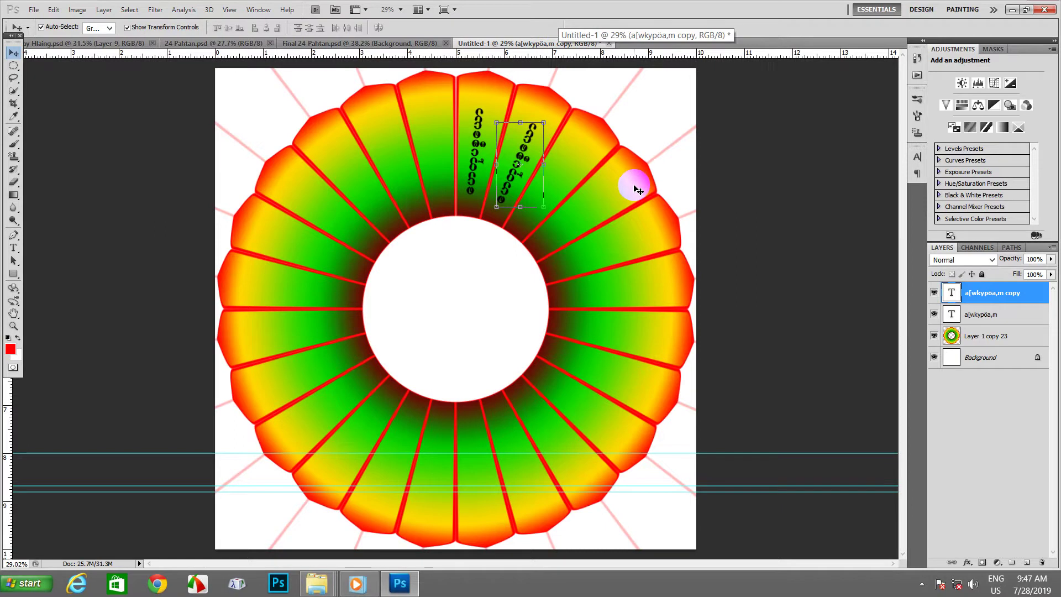
# Repeat the rotated label copy eight times with Ctrl+Alt+Shift+T, filling petals round to the upper left.
pyautogui.hotkey('ctrl', 'shift', 'alt', 't')
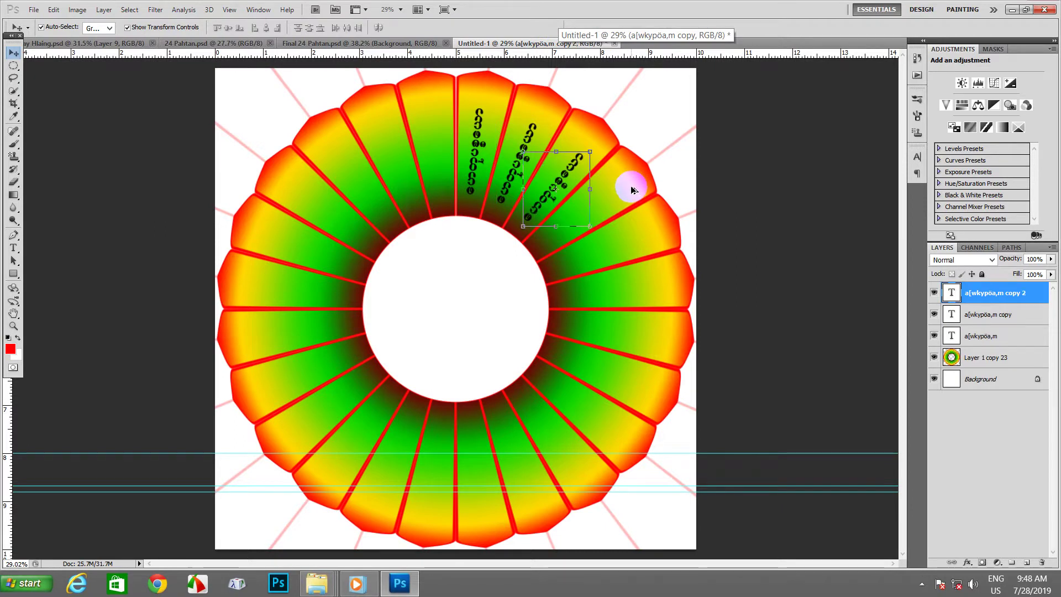
pyautogui.hotkey('ctrl', 'shift', 'alt', 't')
pyautogui.hotkey('ctrl', 'shift', 'alt', 't')
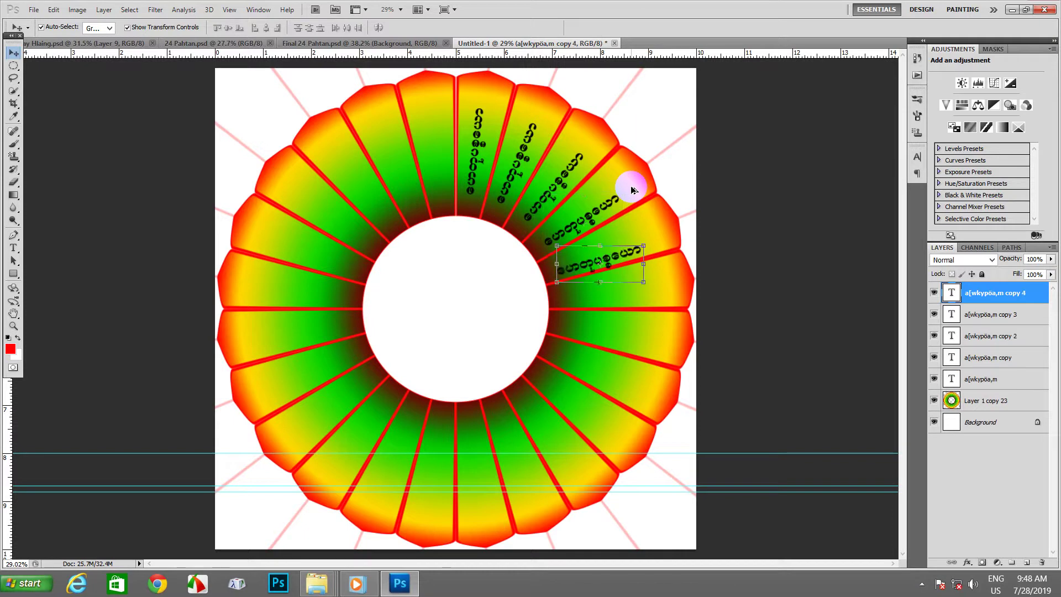
pyautogui.hotkey('ctrl', 'shift', 'alt', 't')
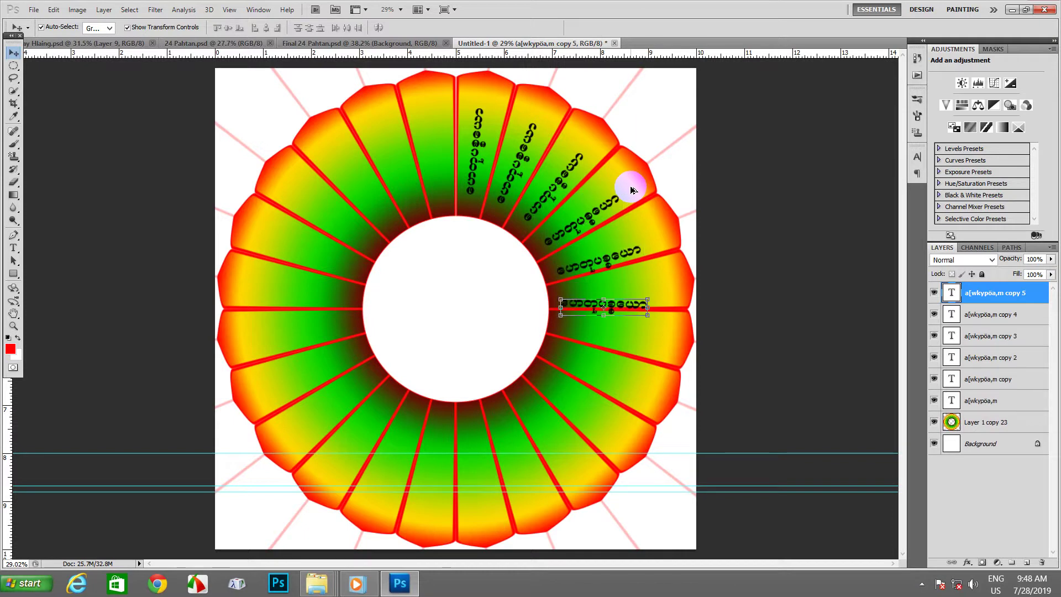
pyautogui.hotkey('ctrl', 'shift', 'alt', 't')
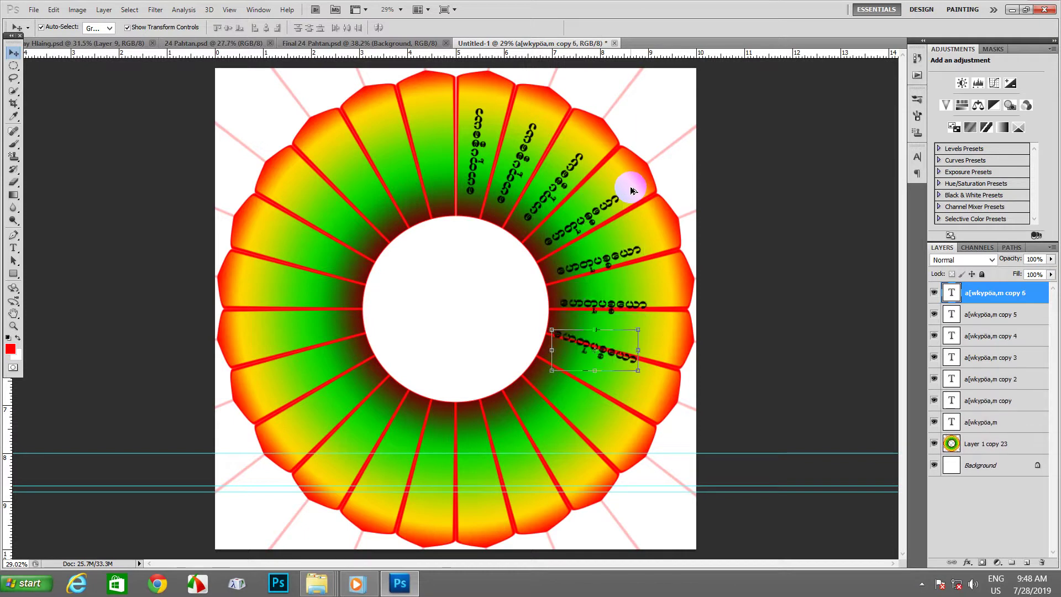
pyautogui.hotkey('ctrl', 'shift', 'alt', 't')
pyautogui.hotkey('ctrl', 'shift', 'alt', 't')
pyautogui.hotkey('ctrl', 'shift', 'alt', 't')
pyautogui.hotkey('ctrl', 'shift', 'alt', 't')
pyautogui.hotkey('ctrl', 'shift', 'alt', 't')
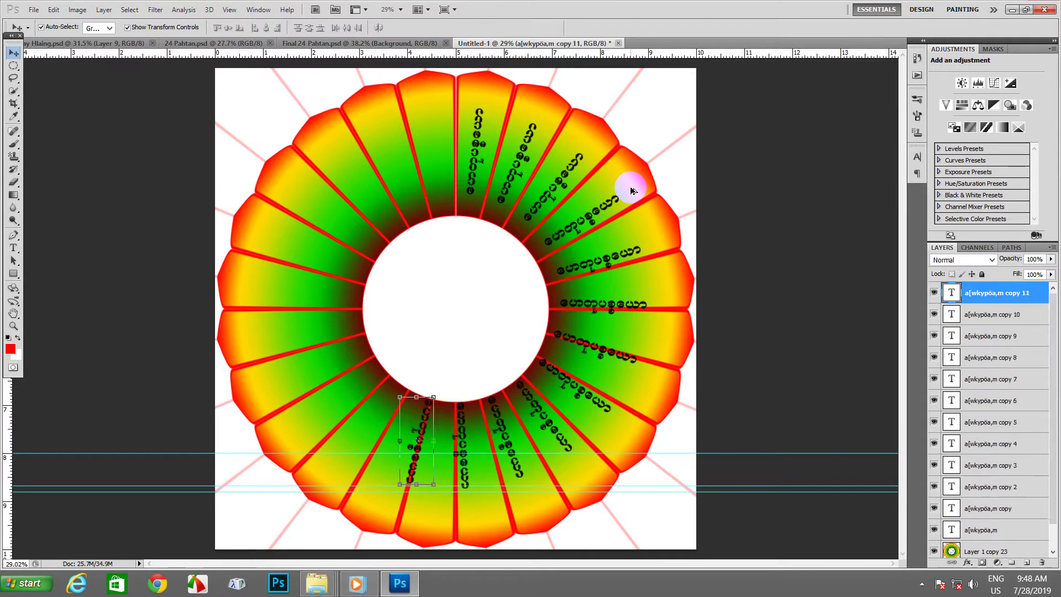
pyautogui.hotkey('ctrl', 'shift', 'alt', 't')
pyautogui.hotkey('ctrl', 'shift', 'alt', 't')
pyautogui.hotkey('ctrl', 'shift', 'alt', 't')
pyautogui.hotkey('ctrl', 'shift', 'alt', 't')
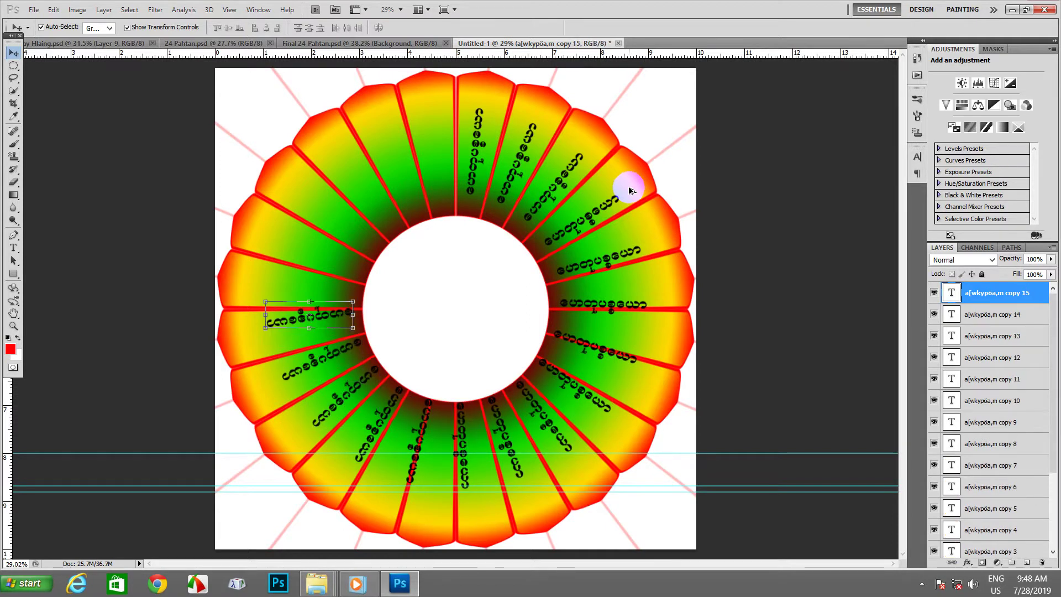
pyautogui.hotkey('ctrl', 'shift', 'alt', 't')
pyautogui.hotkey('ctrl', 'shift', 'alt', 't')
pyautogui.hotkey('ctrl', 'shift', 'alt', 't')
pyautogui.hotkey('ctrl', 'shift', 'alt', 't')
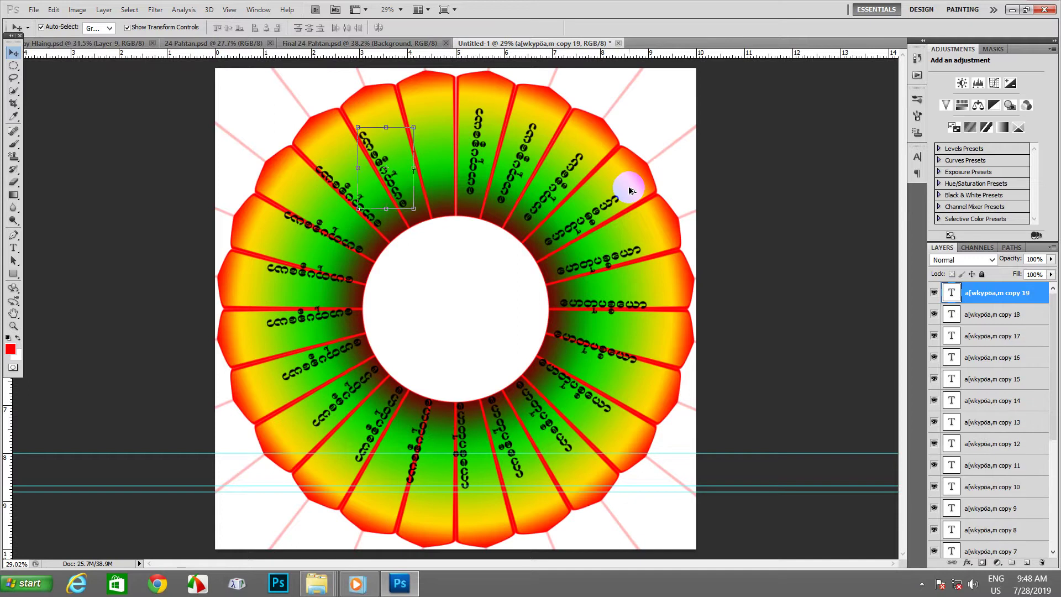
pyautogui.hotkey('ctrl', 'shift', 'alt', 't')
pyautogui.hotkey('ctrl', 'shift', 'alt', 't')
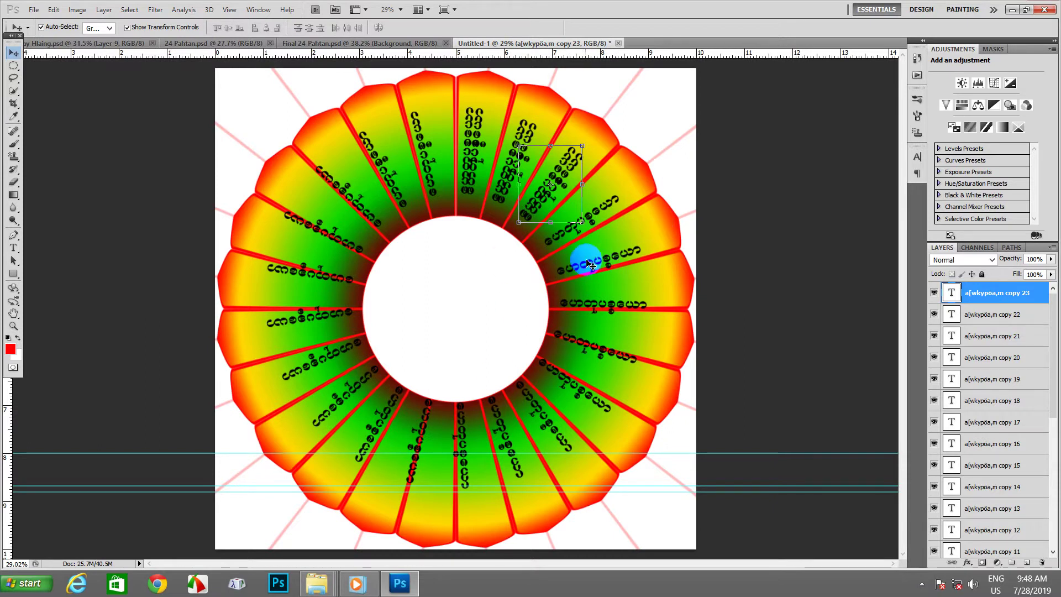
# Hide surplus label copies 20–23 and nudge the upper-right copy 3 label slightly upward.
pyautogui.click(941, 301)
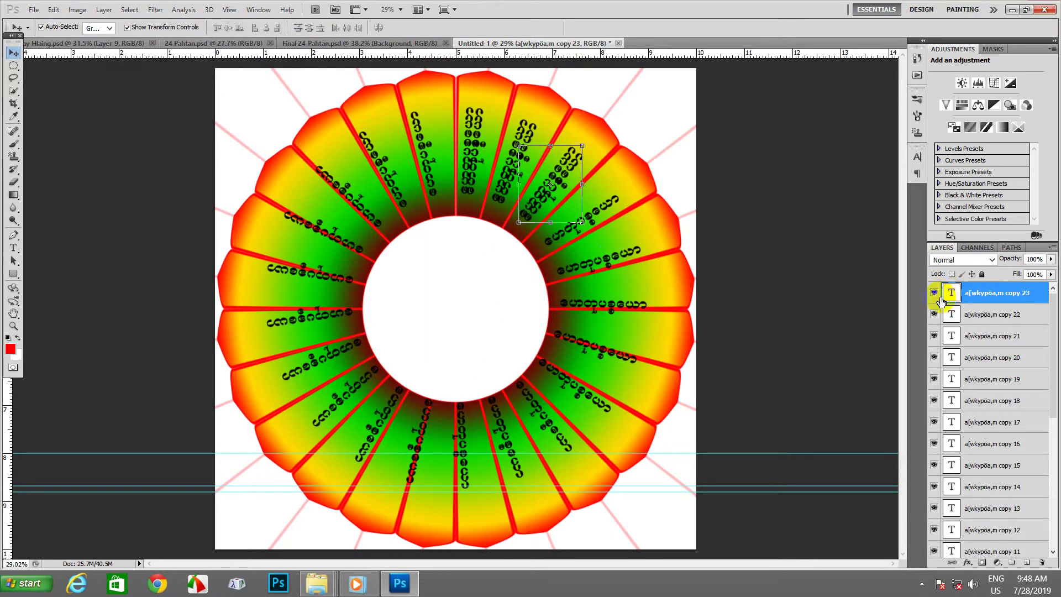
pyautogui.click(935, 358)
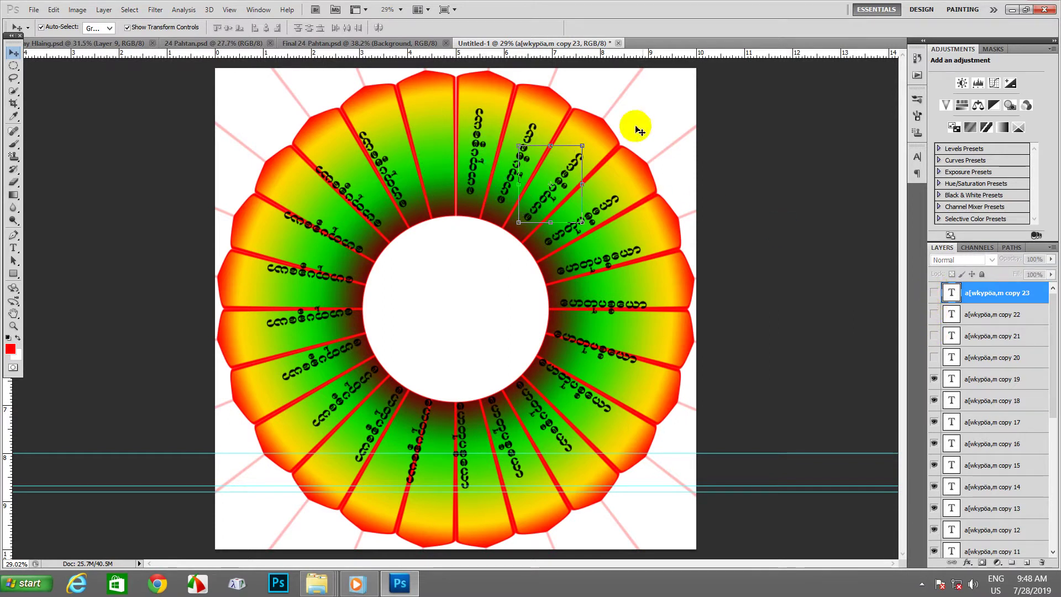
pyautogui.click(575, 166)
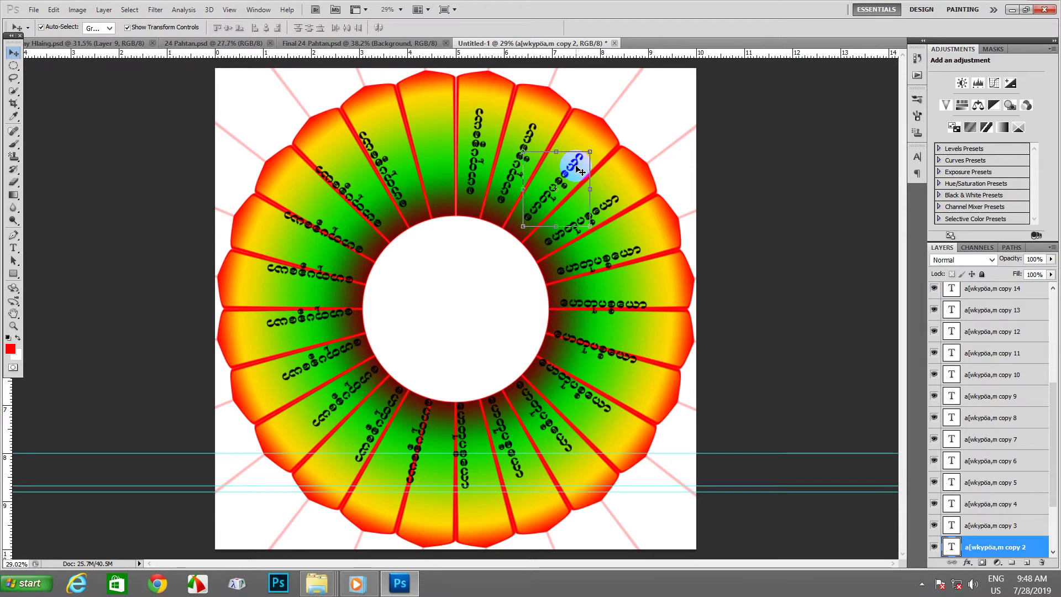
pyautogui.click(707, 202)
pyautogui.click(611, 206)
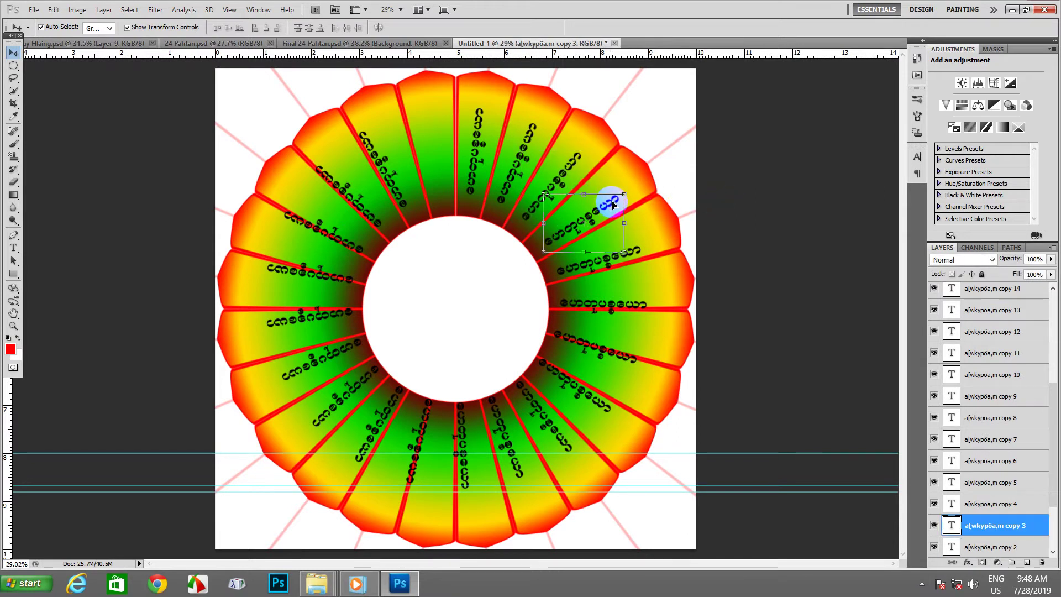
pyautogui.moveTo(615, 204)
pyautogui.mouseDown()
pyautogui.moveTo(631, 185)
pyautogui.moveTo(606, 199)
pyautogui.mouseUp()
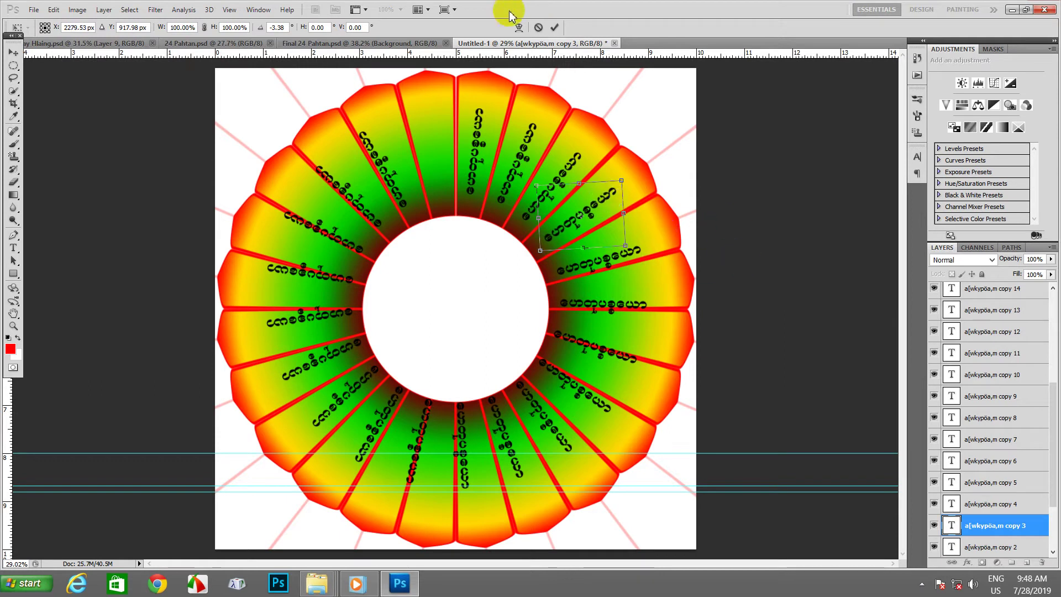
# Apply the new tilt to the upper-right copy 3 label.
pyautogui.click(554, 27)
pyautogui.scroll(2, 616, 230)
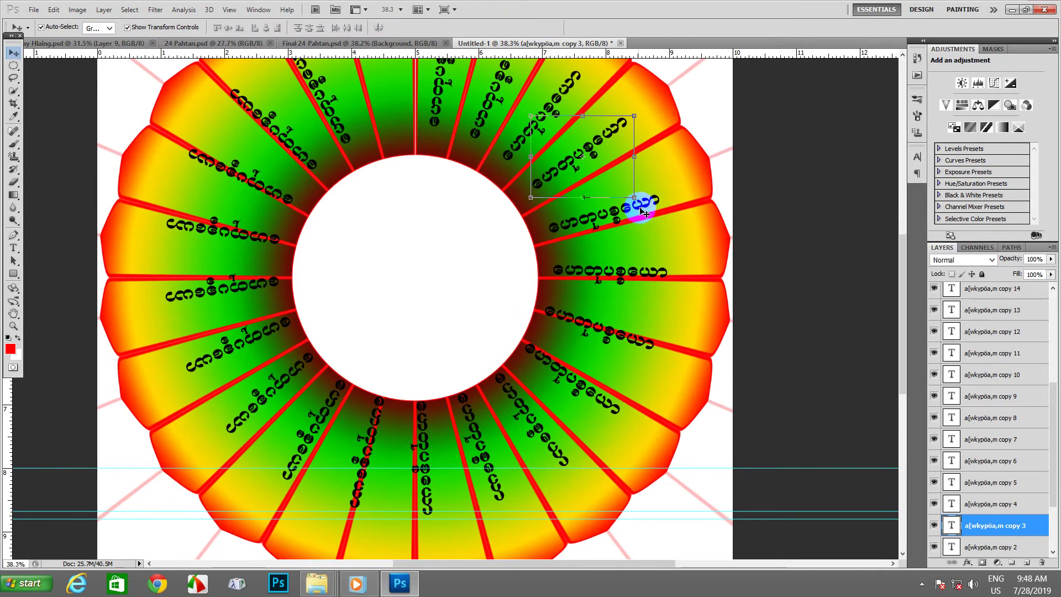
pyautogui.scroll(1, 509, 161)
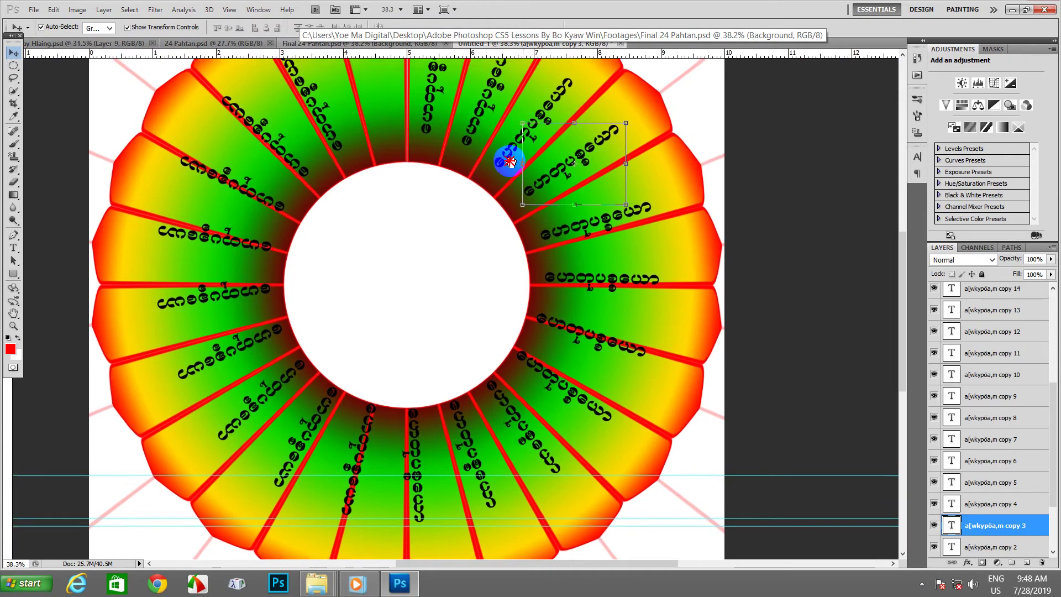
pyautogui.scroll(3, 509, 161)
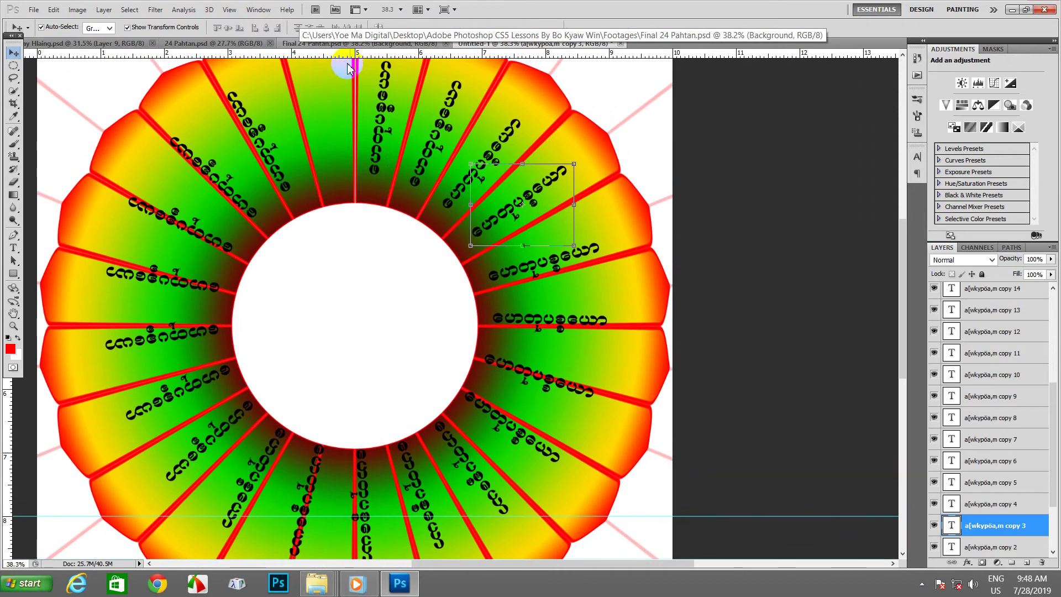
# Inspect the finished wheel in Final 24 Pahtan.psd, then return to Untitled-1.
pyautogui.click(370, 43)
pyautogui.scroll(2, 352, 253)
pyautogui.scroll(2, 291, 280)
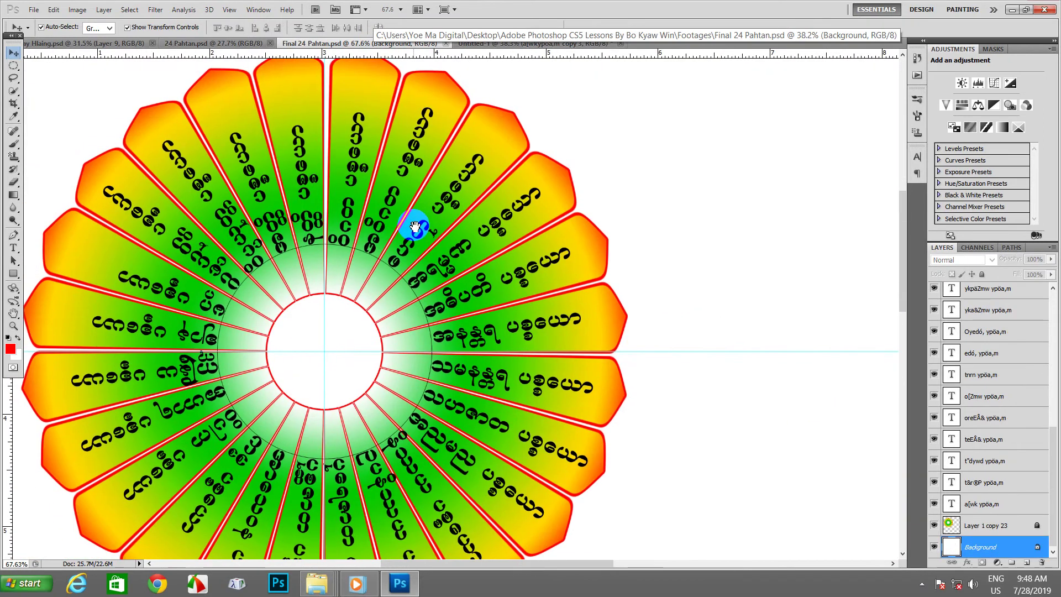
pyautogui.scroll(1, 414, 227)
pyautogui.scroll(1, 414, 220)
pyautogui.scroll(-1, 423, 223)
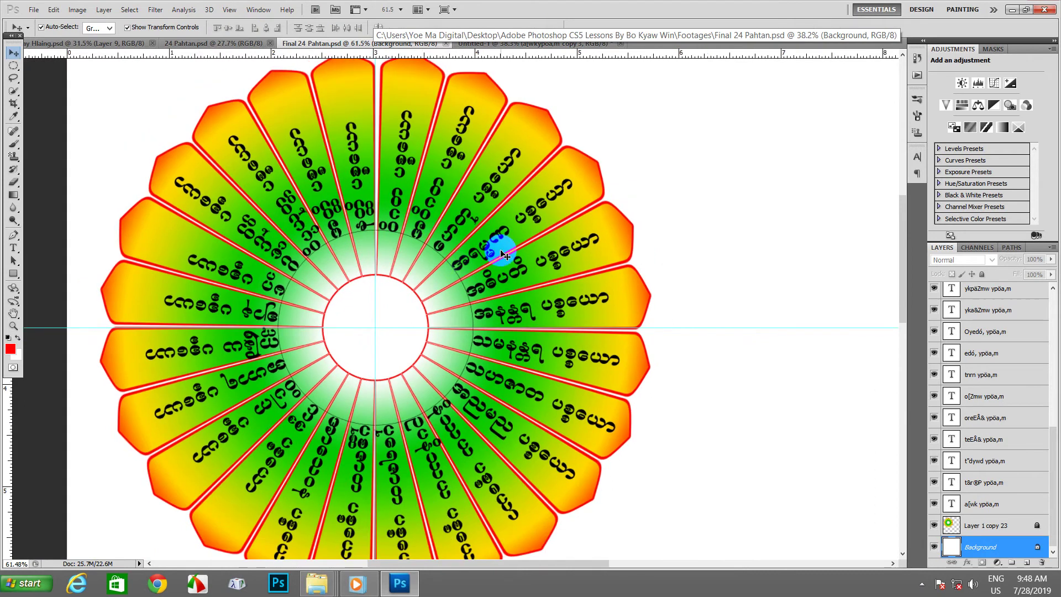
pyautogui.moveTo(517, 271)
pyautogui.mouseDown()
pyautogui.moveTo(523, 258)
pyautogui.moveTo(522, 271)
pyautogui.moveTo(534, 269)
pyautogui.moveTo(524, 288)
pyautogui.mouseUp()
pyautogui.moveTo(528, 328)
pyautogui.mouseDown()
pyautogui.moveTo(545, 297)
pyautogui.moveTo(552, 304)
pyautogui.moveTo(537, 327)
pyautogui.mouseUp()
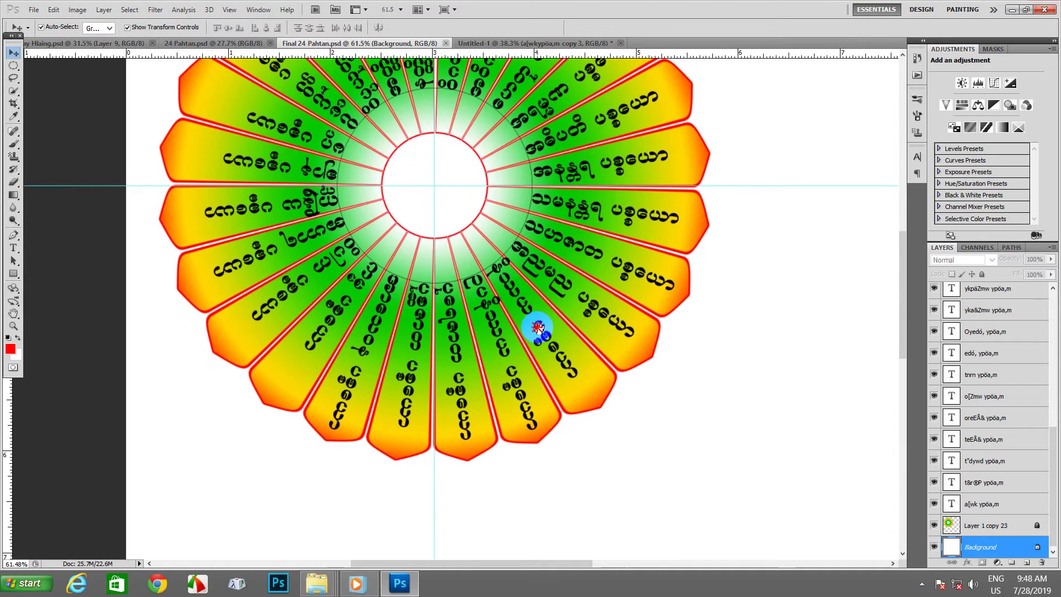
pyautogui.scroll(-2, 495, 278)
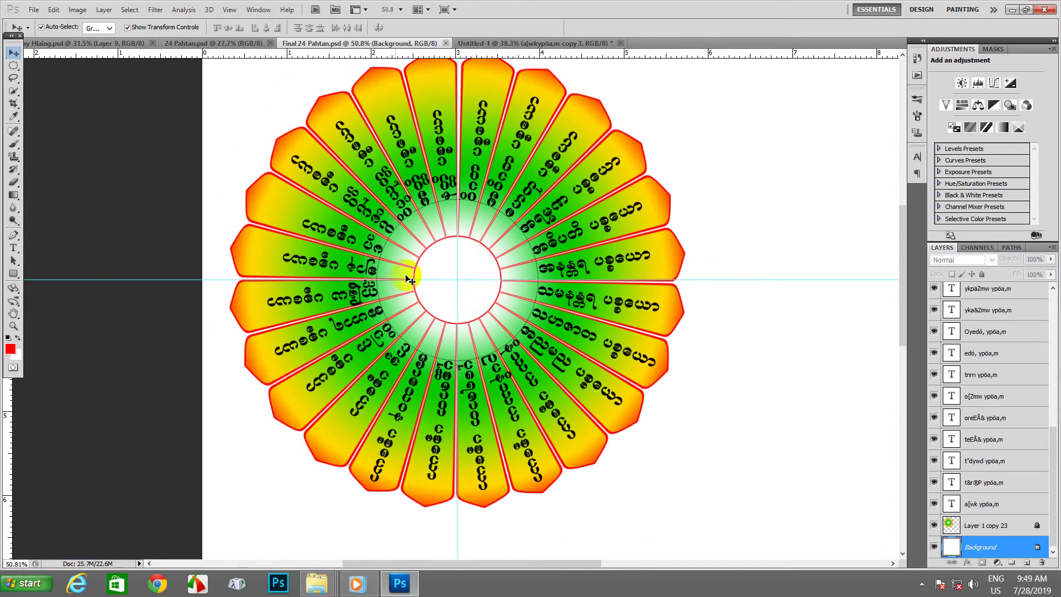
pyautogui.click(481, 43)
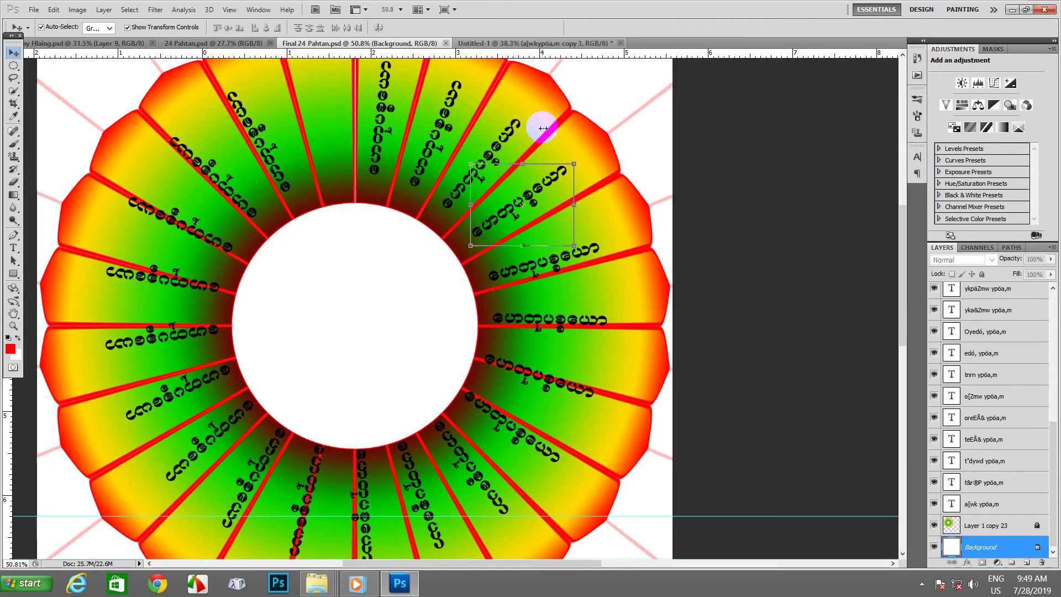
pyautogui.click(519, 250)
# Recentre the upper-left copy 18 and copy 19 labels, tilting copy 19 about -9°.
pyautogui.scroll(-3, 516, 266)
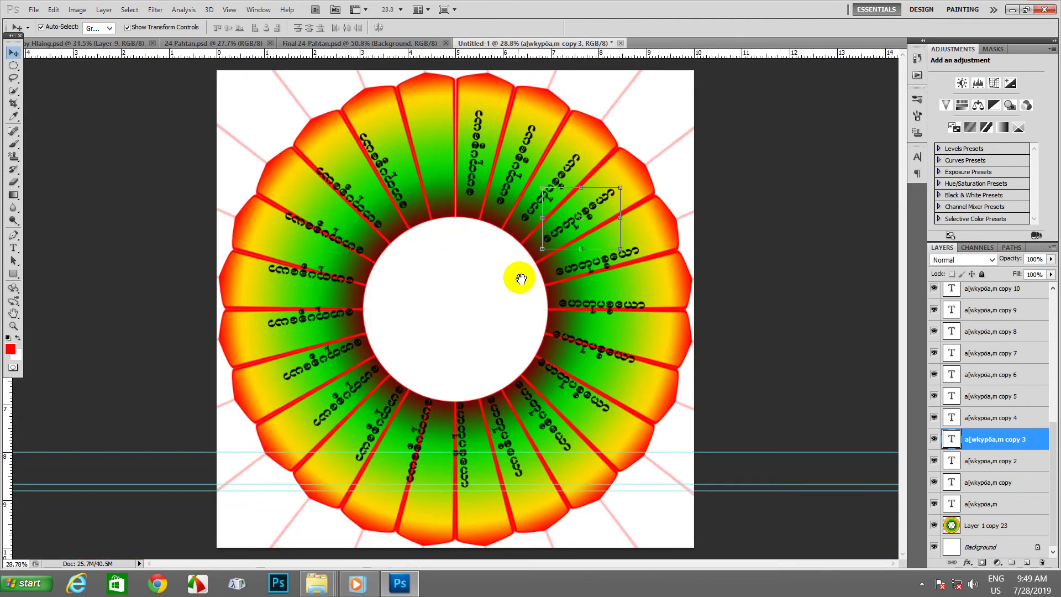
pyautogui.click(394, 169)
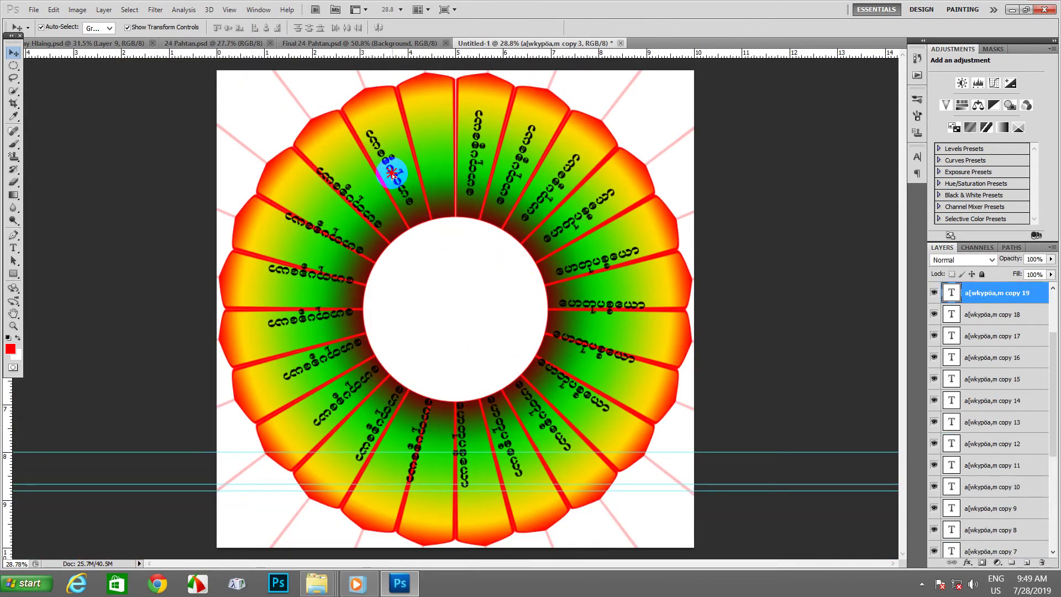
pyautogui.moveTo(327, 190)
pyautogui.mouseDown()
pyautogui.moveTo(332, 174)
pyautogui.moveTo(305, 225)
pyautogui.moveTo(328, 194)
pyautogui.moveTo(321, 200)
pyautogui.mouseUp()
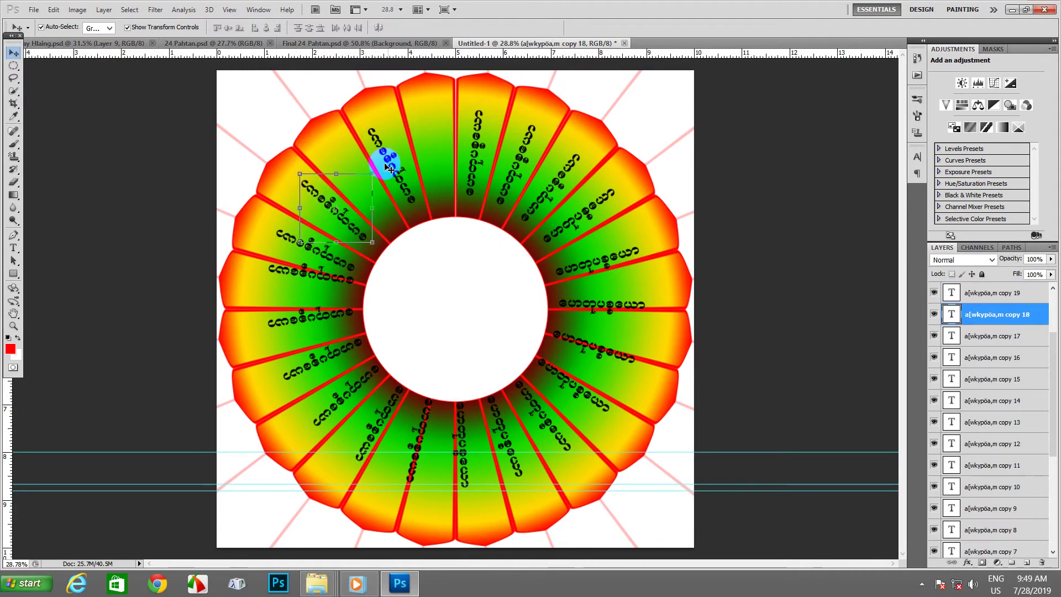
pyautogui.moveTo(399, 142); pyautogui.dragTo(352, 161)
pyautogui.moveTo(401, 134); pyautogui.dragTo(392, 134)
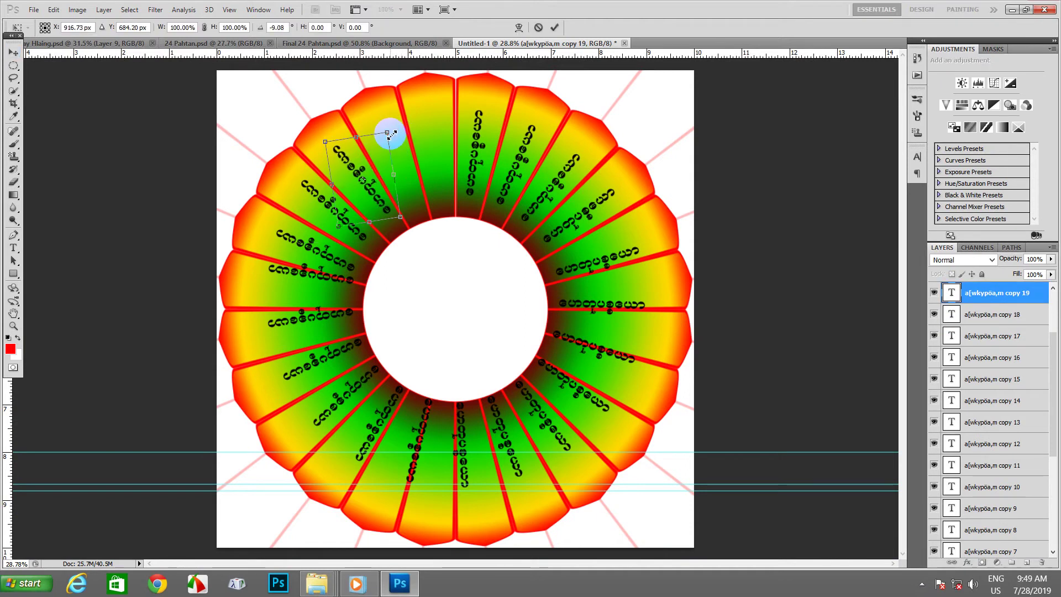
pyautogui.hotkey('shift', 'Down')
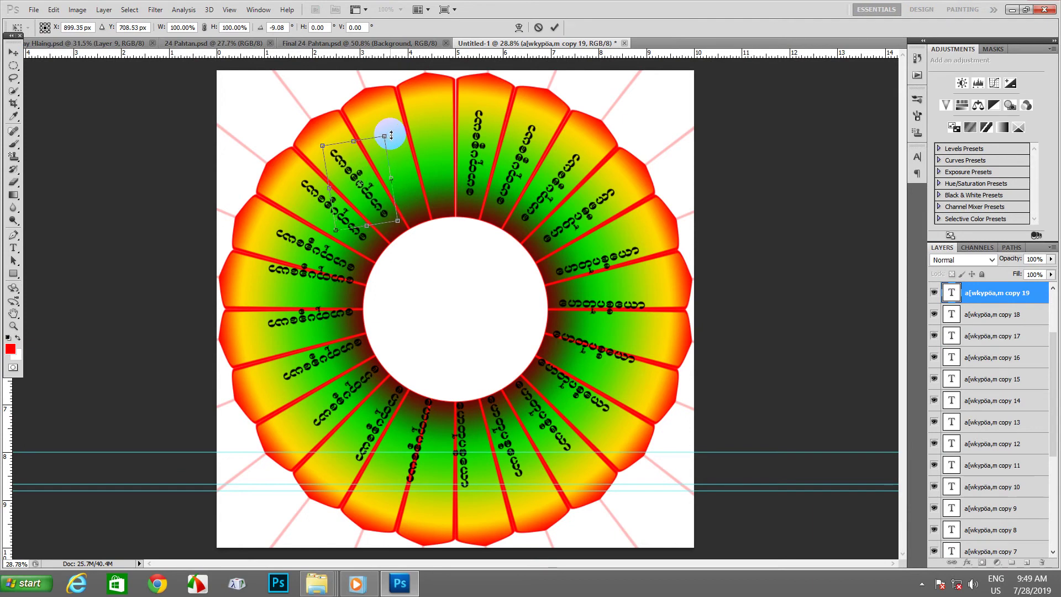
pyautogui.click(555, 27)
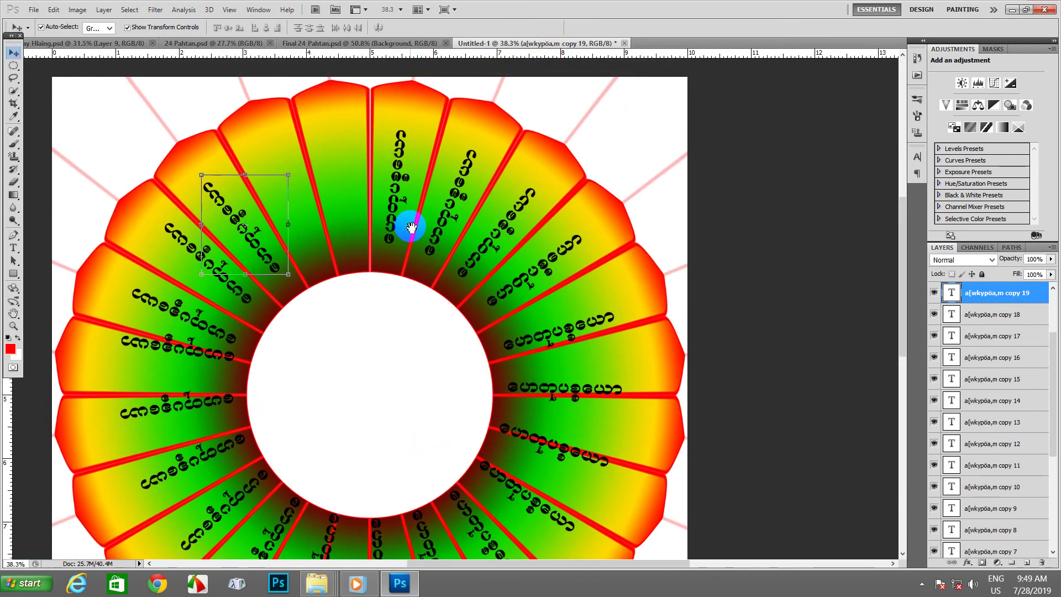